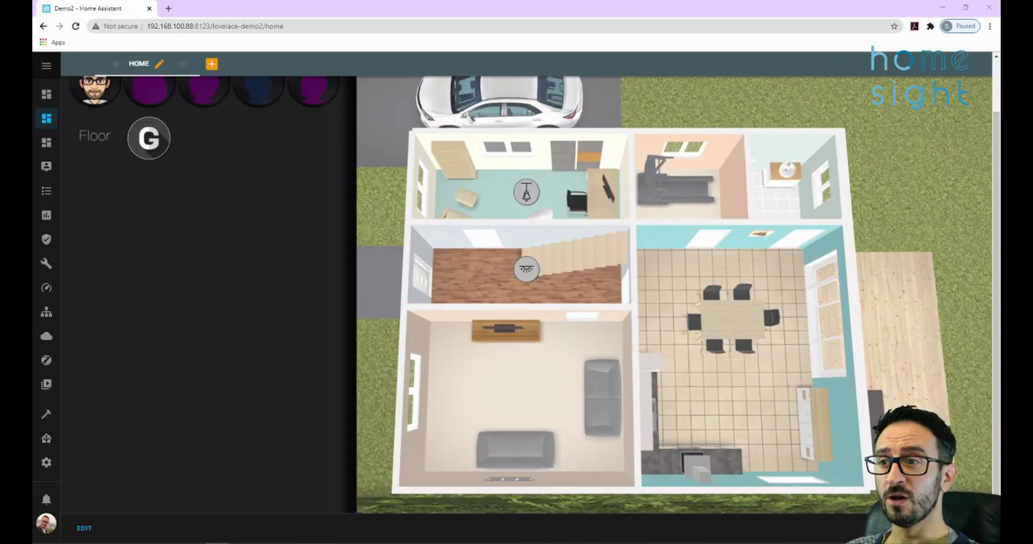
# - Switch to Notepad++ and examine how comments divide Config.yaml from the ground floor elements down to the graphic overlays
pyautogui.scroll(1, 243, 300)
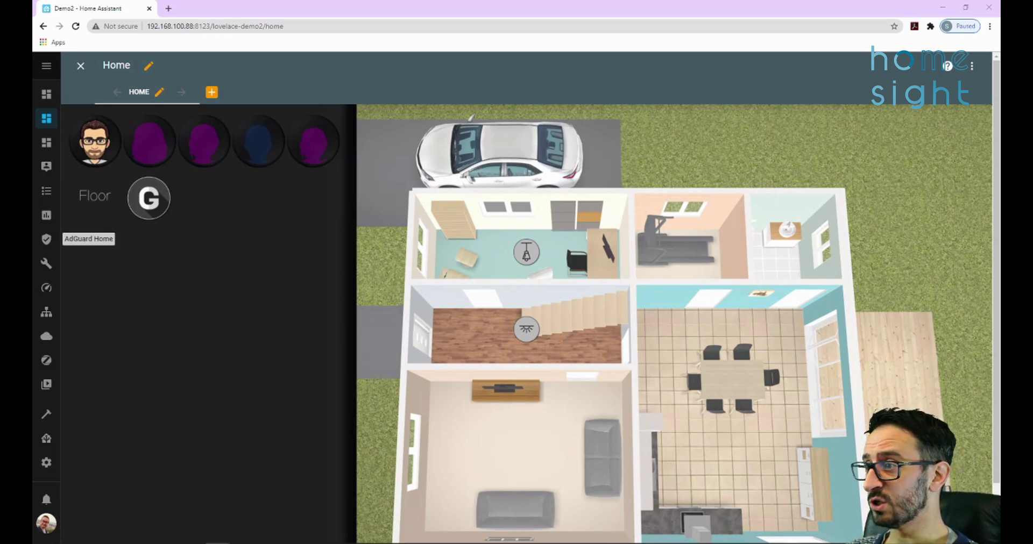
pyautogui.hotkey('alt', 'Tab')
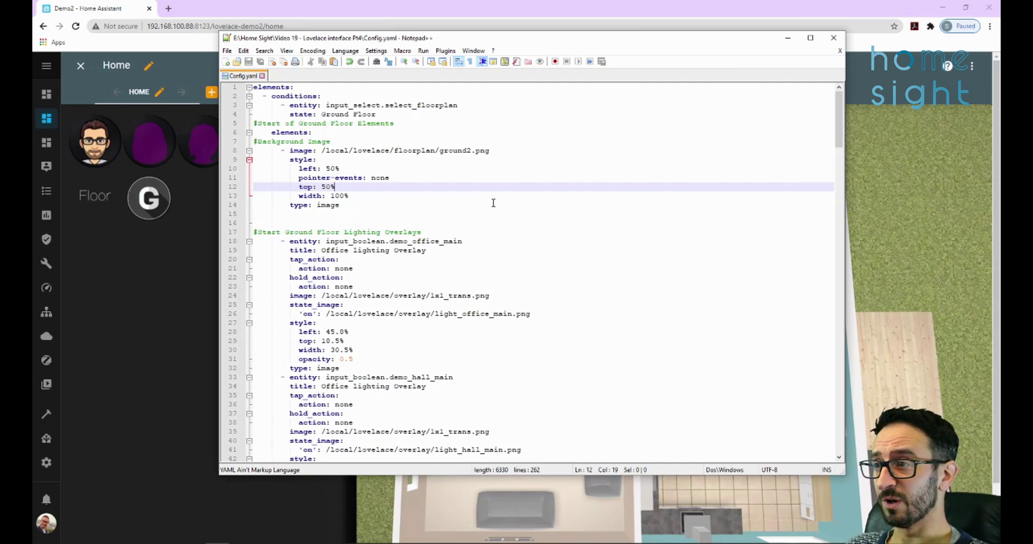
pyautogui.moveTo(408, 123); pyautogui.dragTo(253, 123)
pyautogui.moveTo(347, 40); pyautogui.dragTo(458, 77)
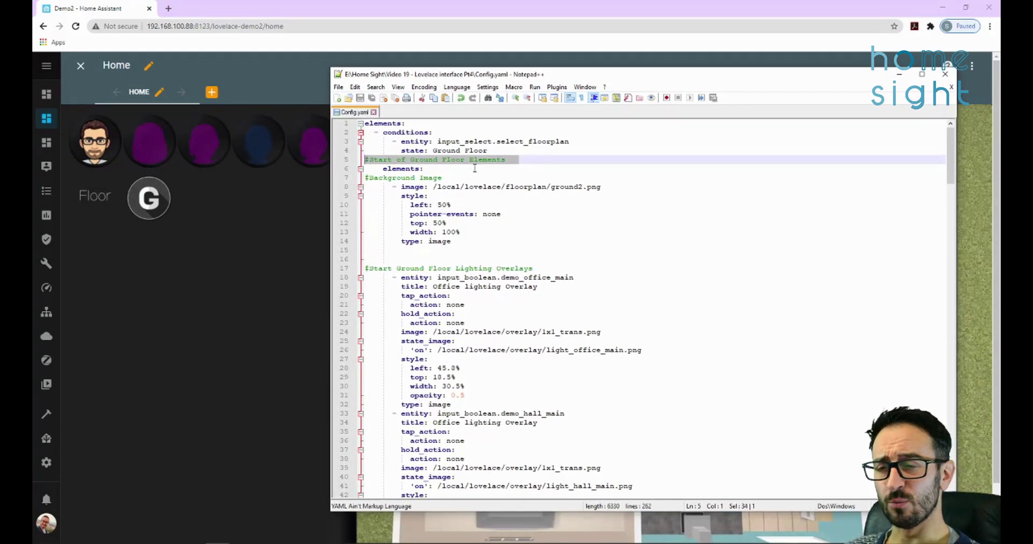
pyautogui.scroll(-3, 470, 185)
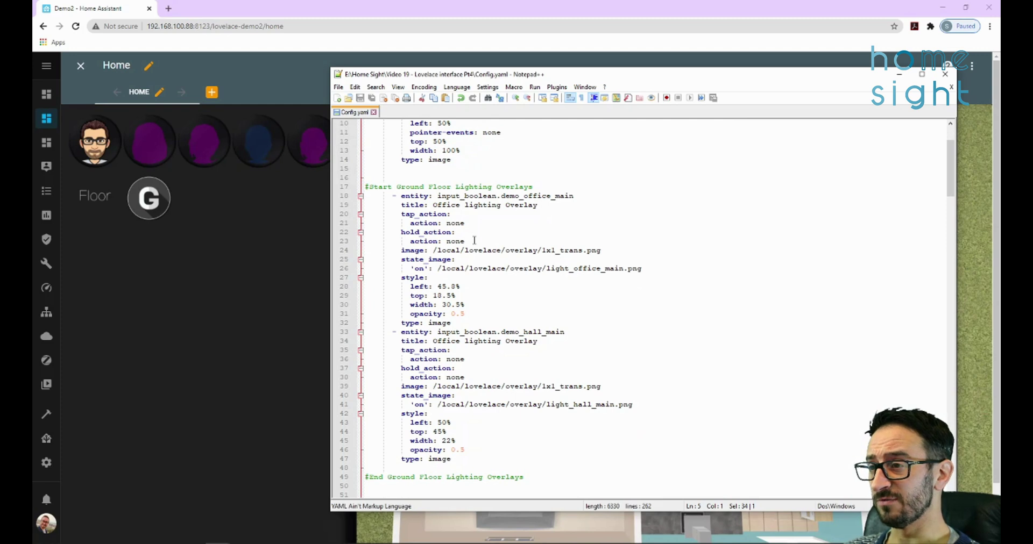
pyautogui.scroll(-6, 474, 240)
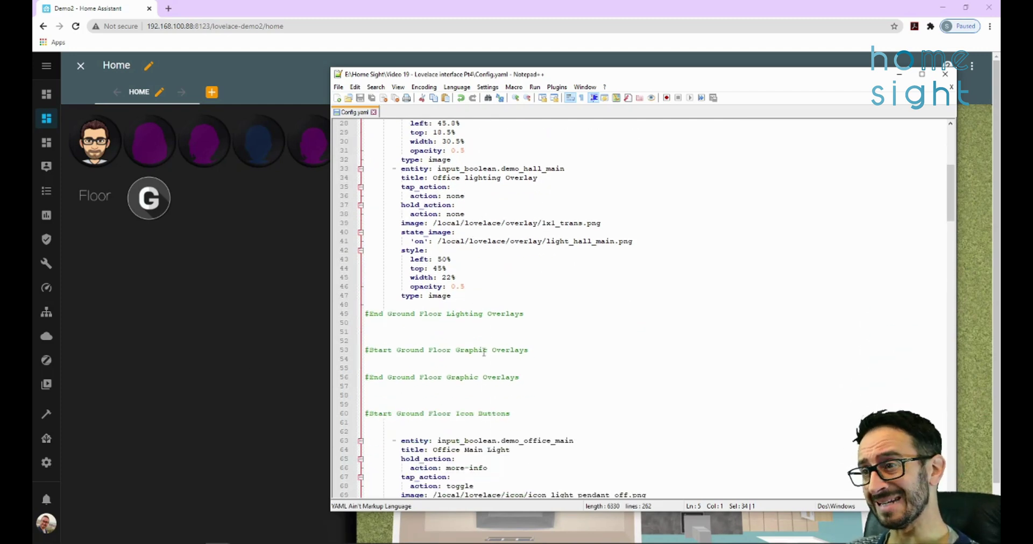
pyautogui.click(238, 379)
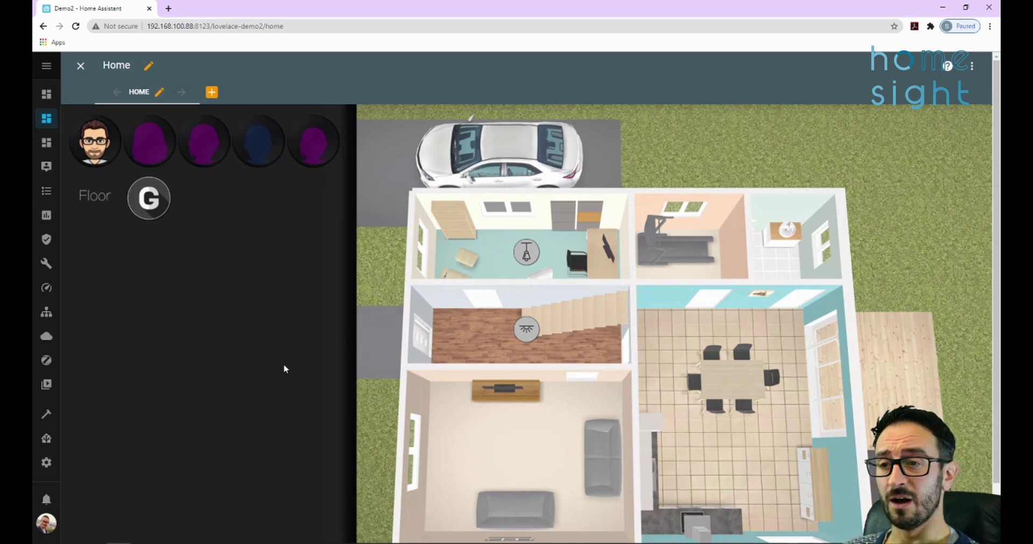
pyautogui.scroll(-1, 285, 369)
pyautogui.scroll(1, 285, 369)
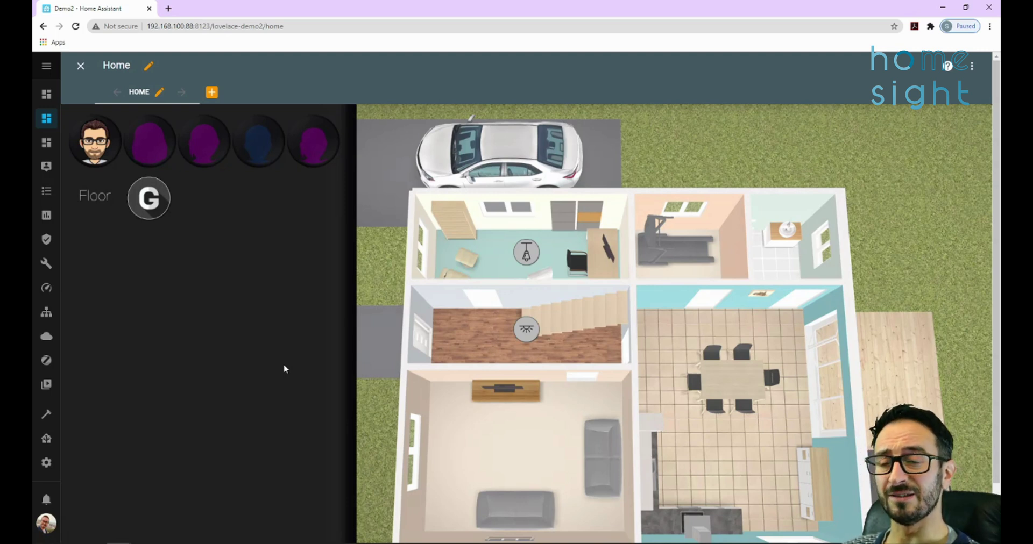
pyautogui.scroll(-1, 285, 369)
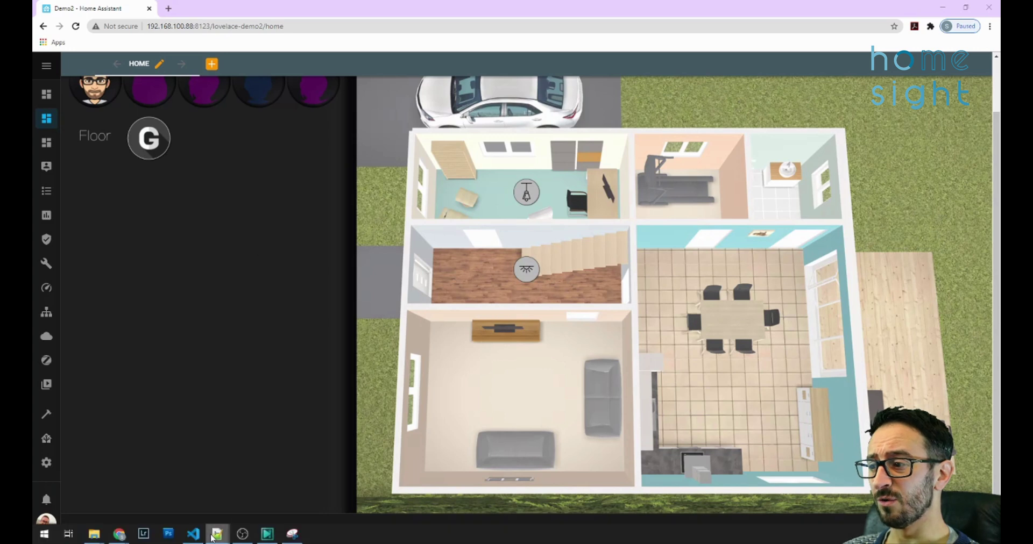
# - Switch back to Notepad++ and highlight the "#Background Image" comment in the ground floor section of Config.yaml
pyautogui.click(218, 534)
pyautogui.scroll(3, 556, 330)
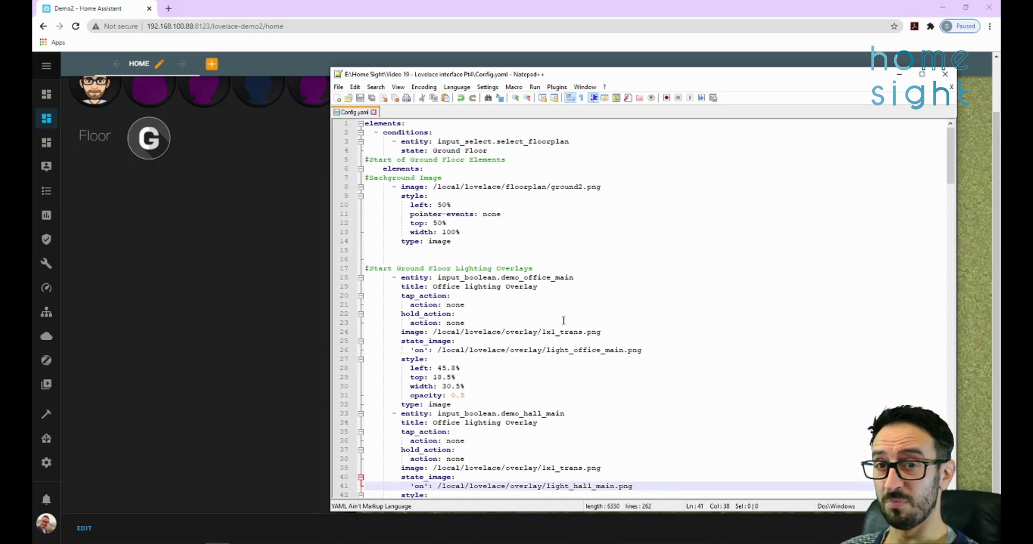
pyautogui.click(575, 287)
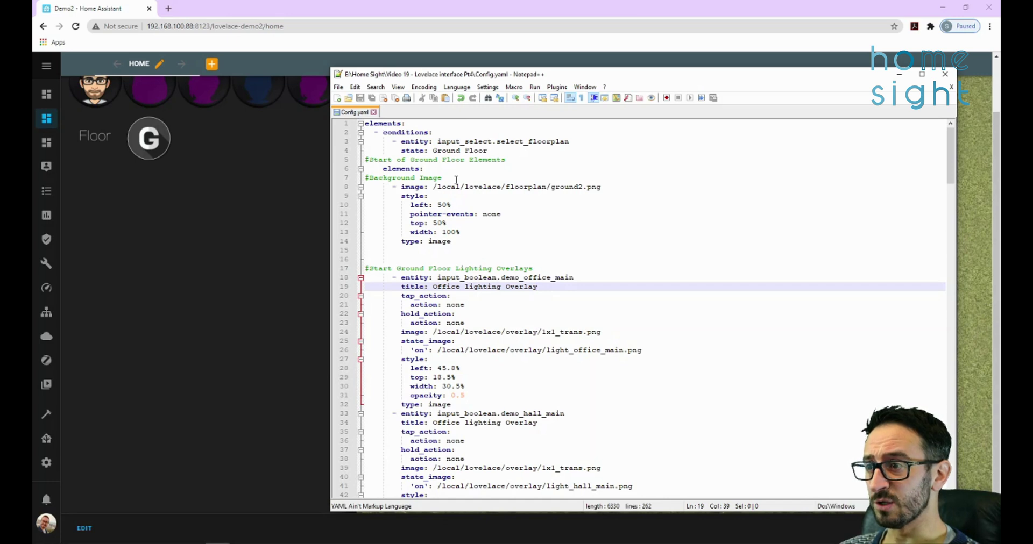
pyautogui.click(349, 182)
pyautogui.moveTo(460, 178); pyautogui.dragTo(371, 179)
pyautogui.moveTo(472, 176); pyautogui.dragTo(365, 178)
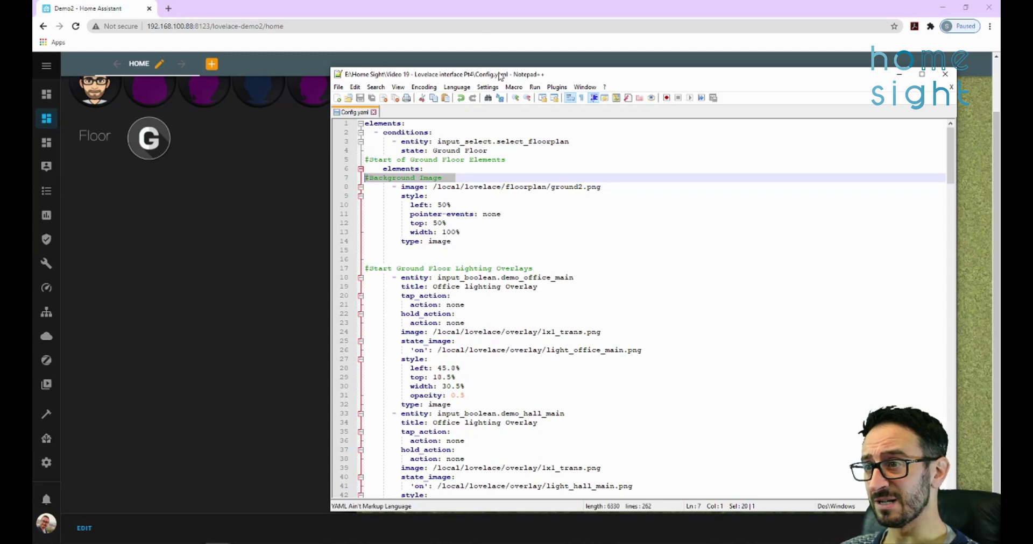
# - Move the Config.yaml window out of the way and exit the dashboard's edit mode
pyautogui.moveTo(535, 76); pyautogui.dragTo(548, 485)
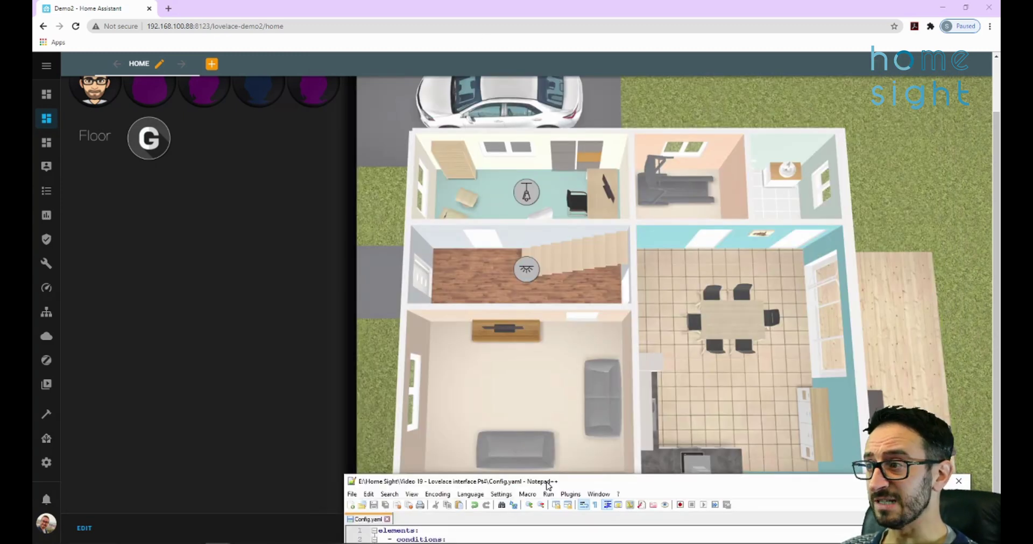
pyautogui.press('super+Down')
pyautogui.scroll(2, 197, 229)
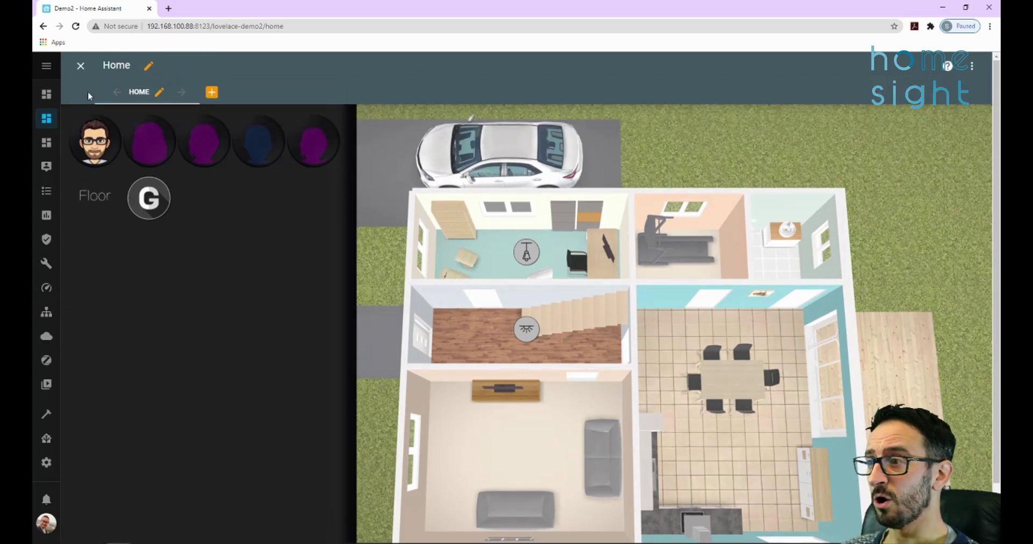
pyautogui.click(80, 66)
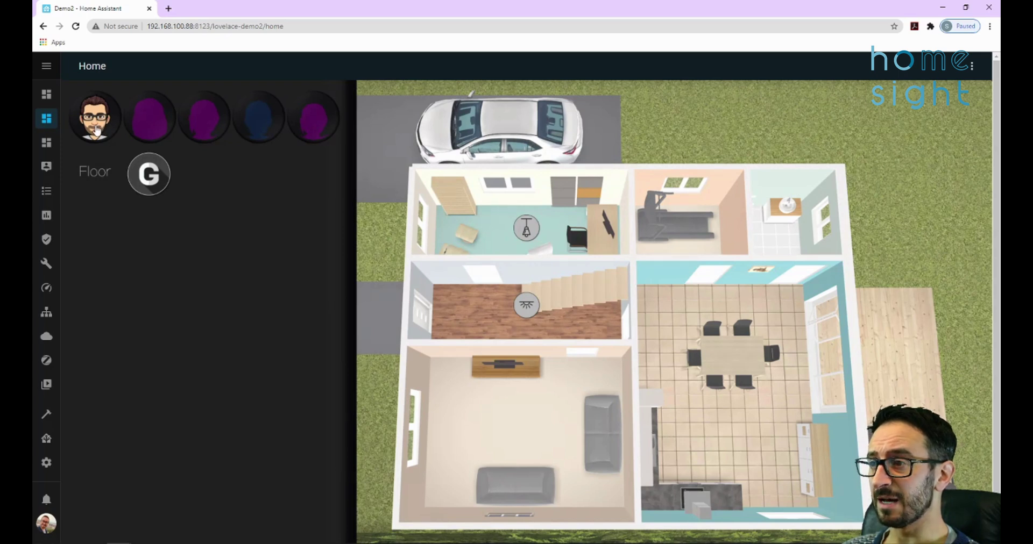
# - Test the floor selector by switching the floor plan to the first floor and back to the ground floor
pyautogui.click(161, 184)
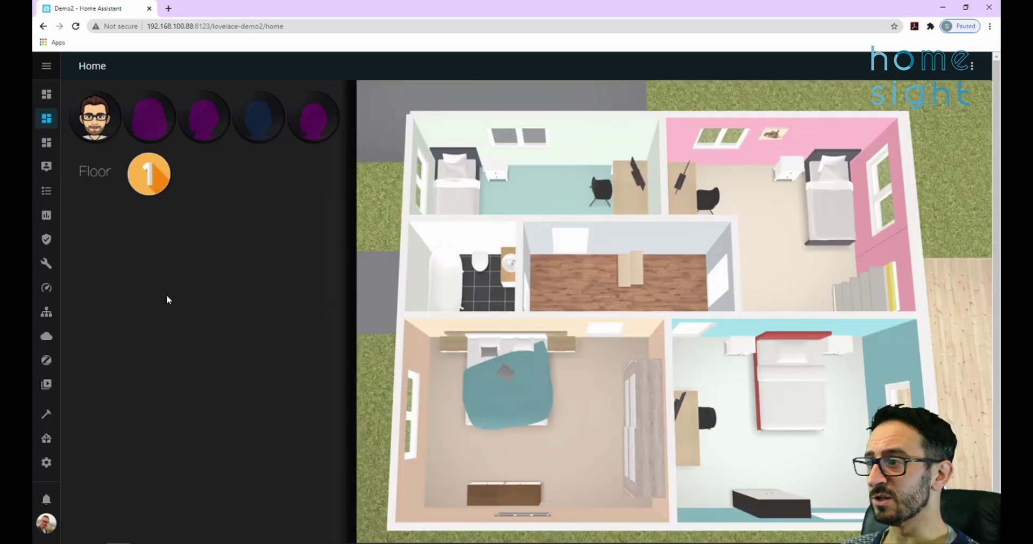
pyautogui.click(160, 187)
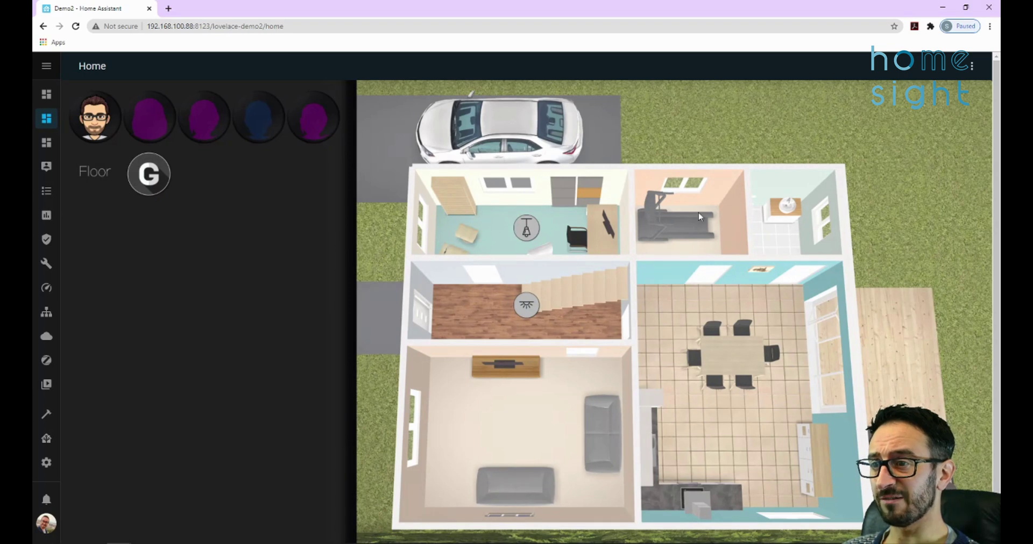
pyautogui.scroll(-1, 402, 258)
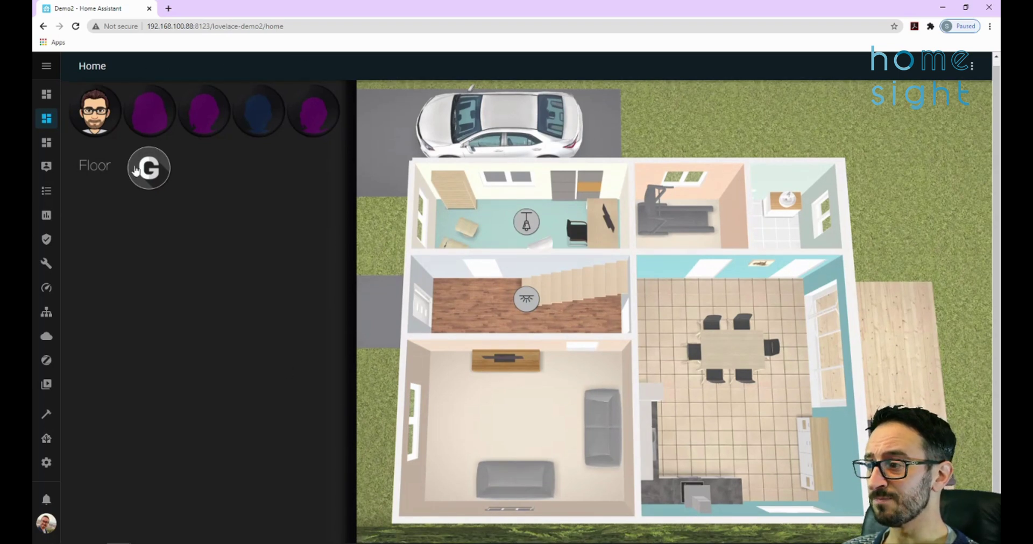
# - Turn on the hallway light on the floor plan and view the office main light's details
pyautogui.click(526, 299)
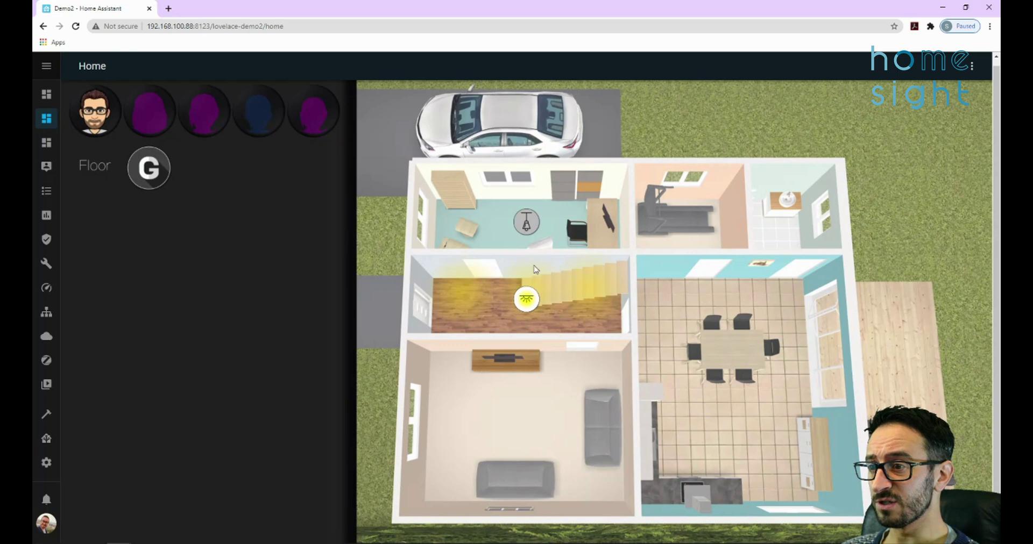
pyautogui.click(526, 222)
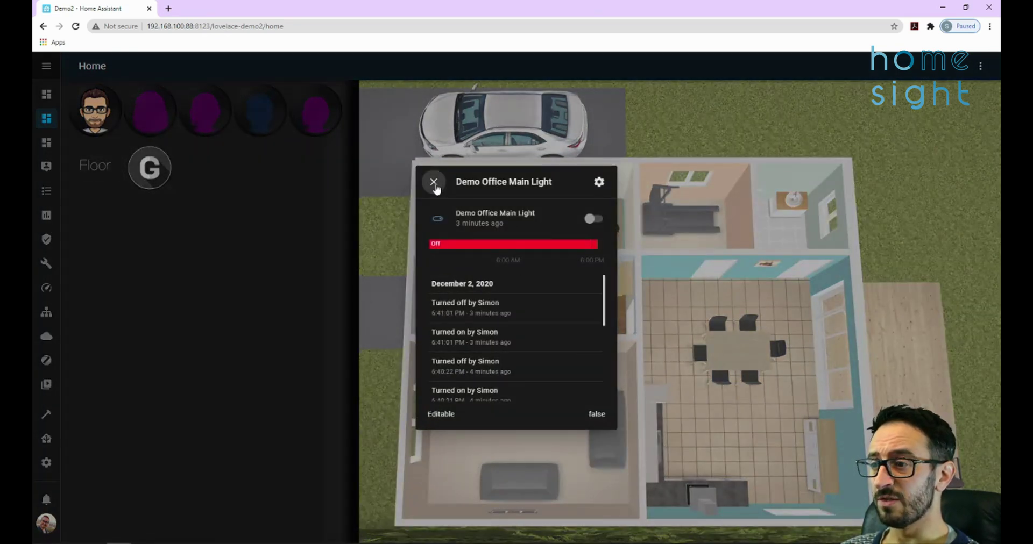
pyautogui.click(434, 183)
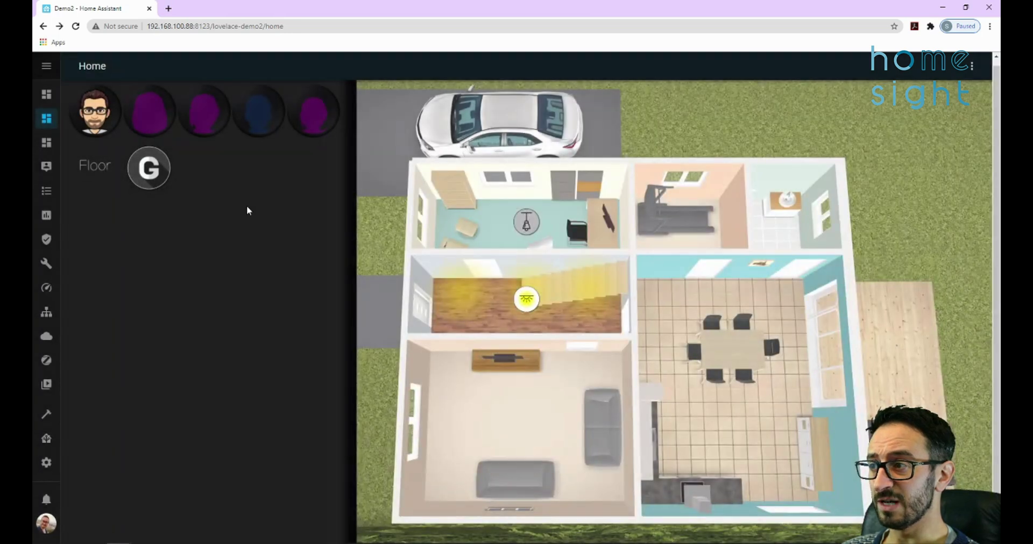
# - View the first person's details from their avatar and turn the hallway light off
pyautogui.click(79, 119)
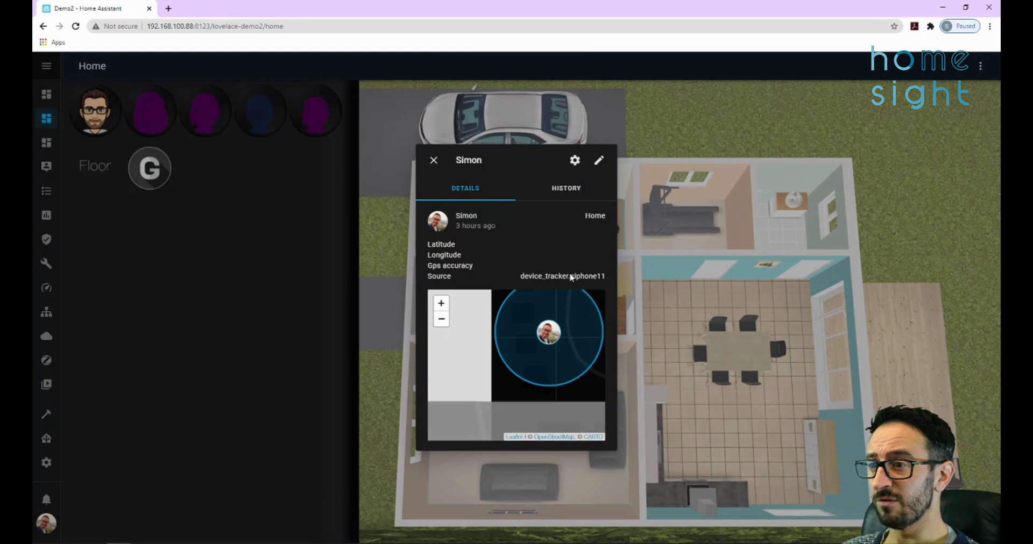
pyautogui.click(435, 160)
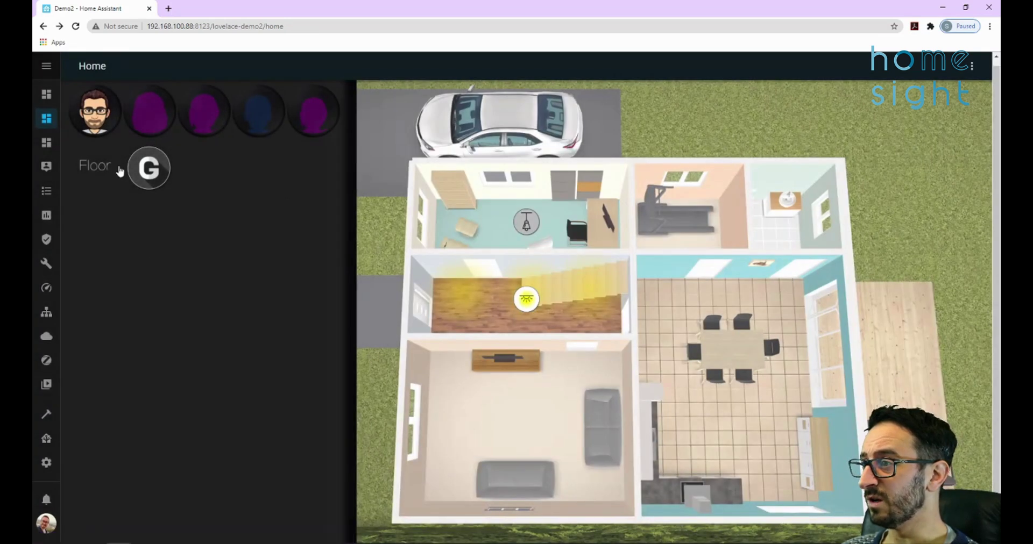
pyautogui.click(530, 297)
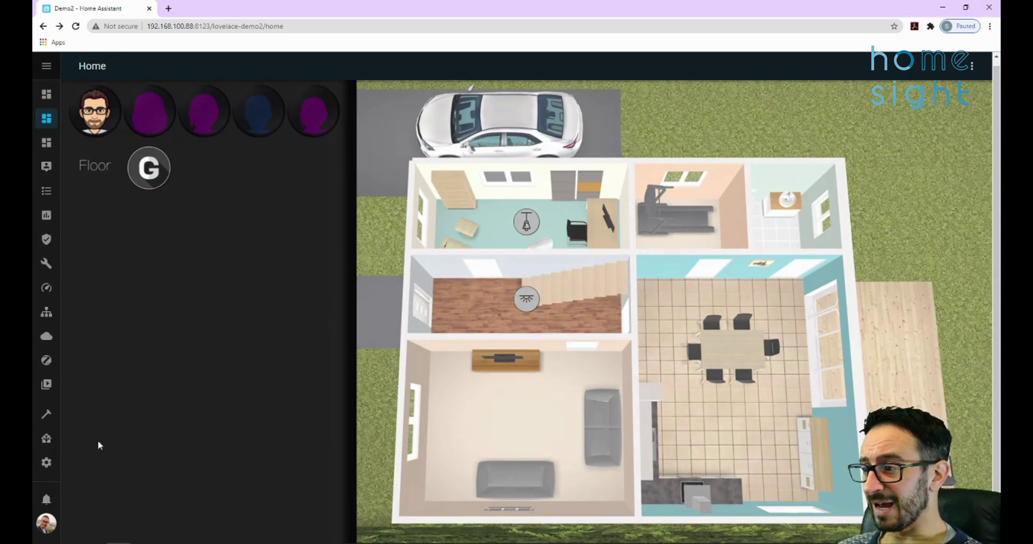
# - Switch to Notepad++ and review the ground floor and first floor sections of Config.yaml, highlighting the left panel people comment
pyautogui.hotkey('alt', 'Tab')
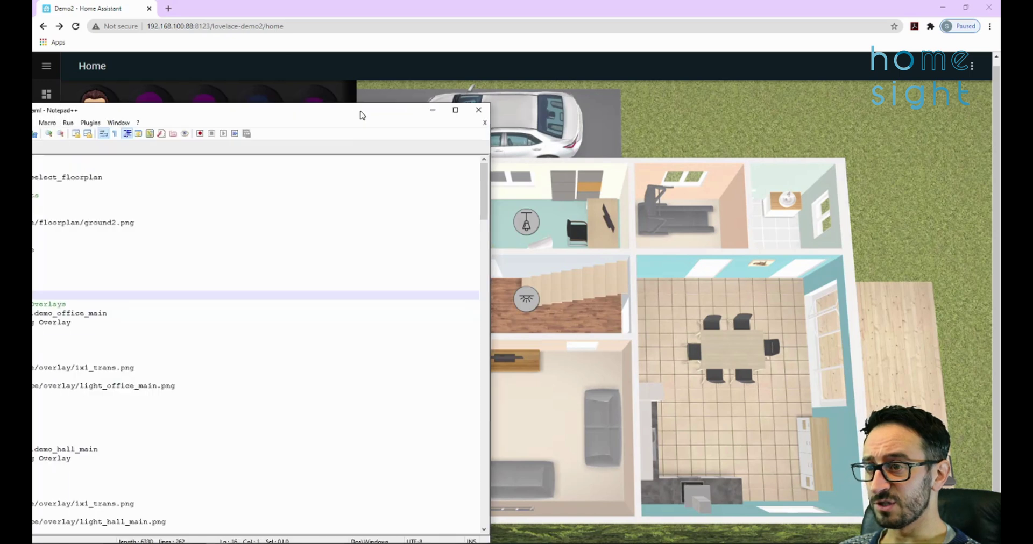
pyautogui.click(474, 289)
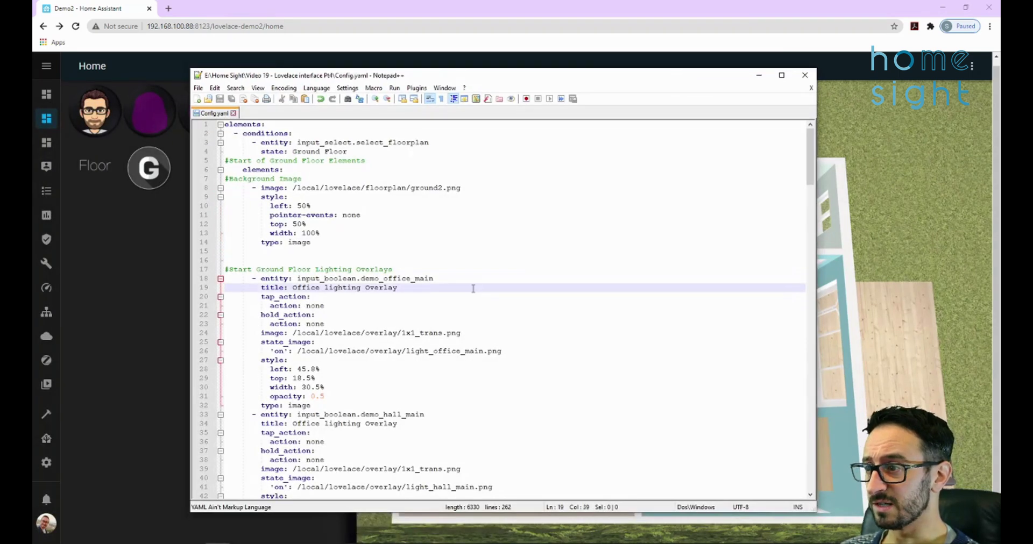
pyautogui.scroll(-17, 422, 313)
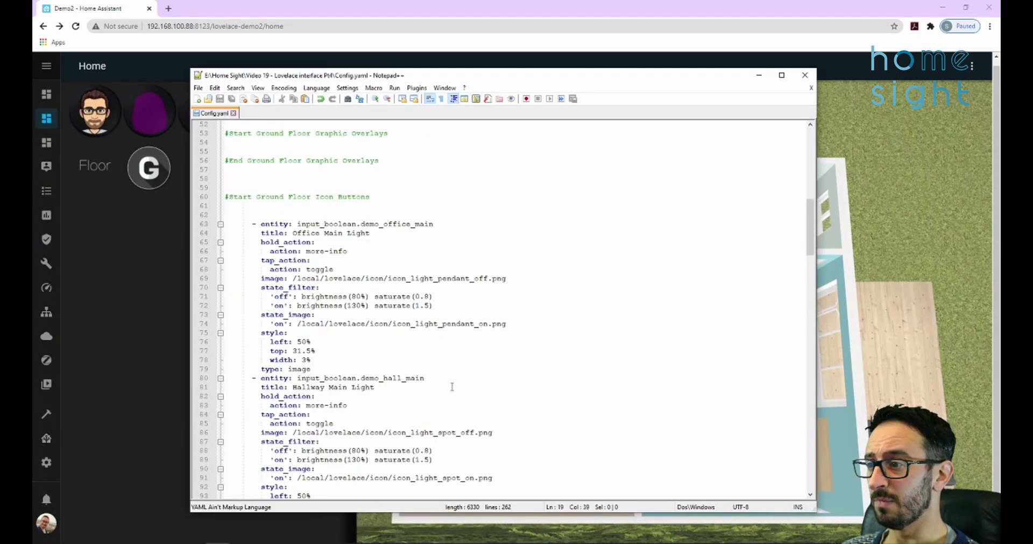
pyautogui.scroll(-20, 495, 402)
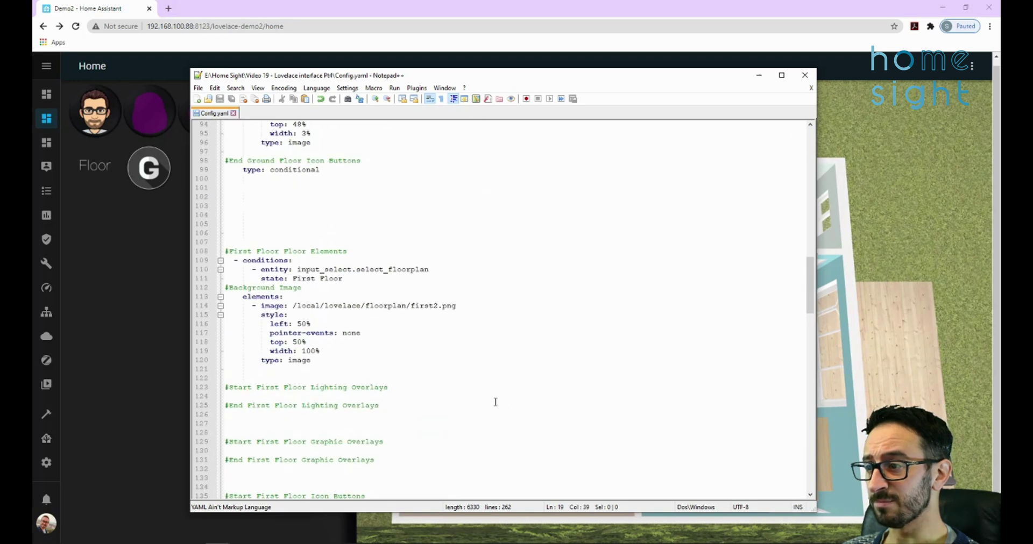
pyautogui.scroll(1, 496, 402)
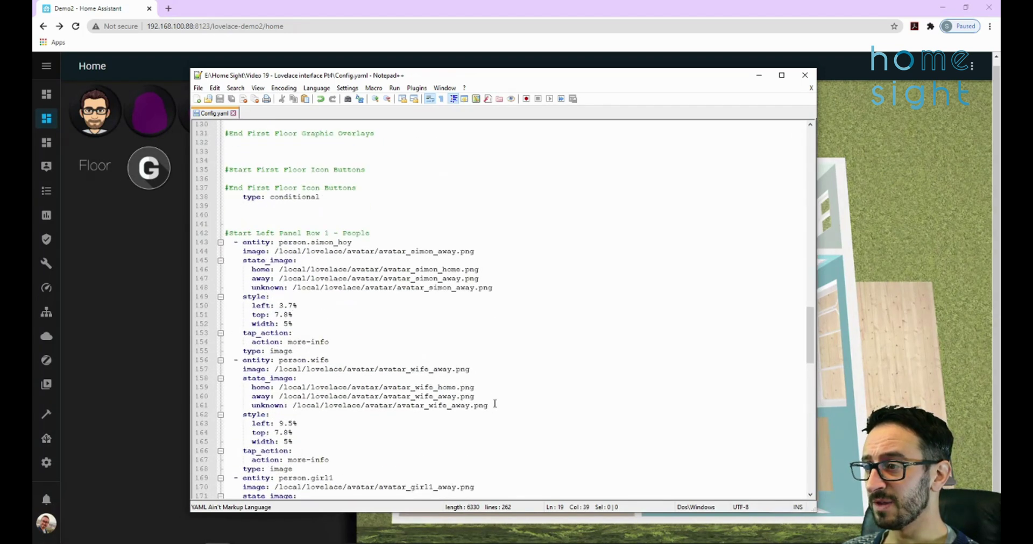
pyautogui.click(226, 233)
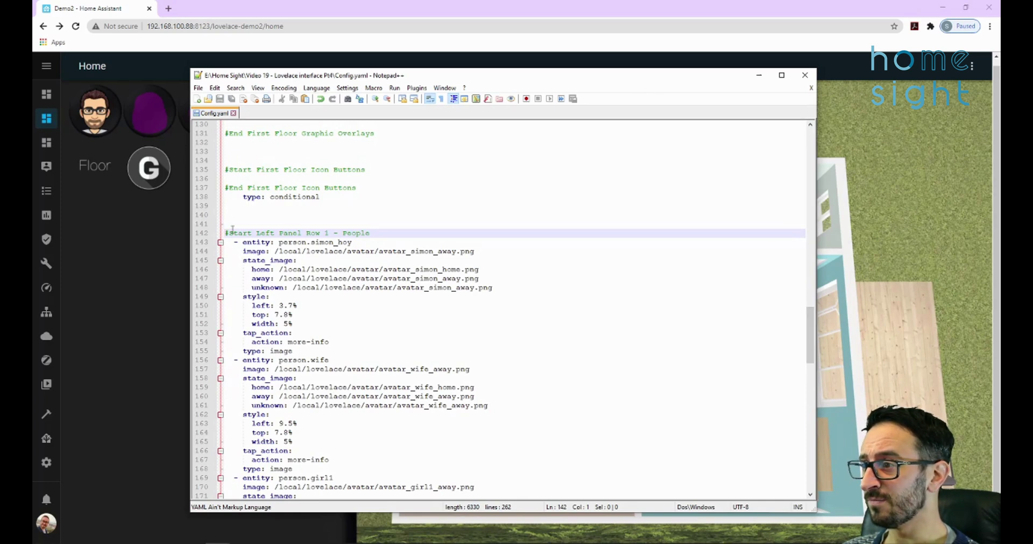
pyautogui.moveTo(226, 232); pyautogui.dragTo(369, 233)
# - Examine the people entities, the floors row, and the placeholders for left panel states and cameras in Config.yaml
pyautogui.scroll(-17, 331, 369)
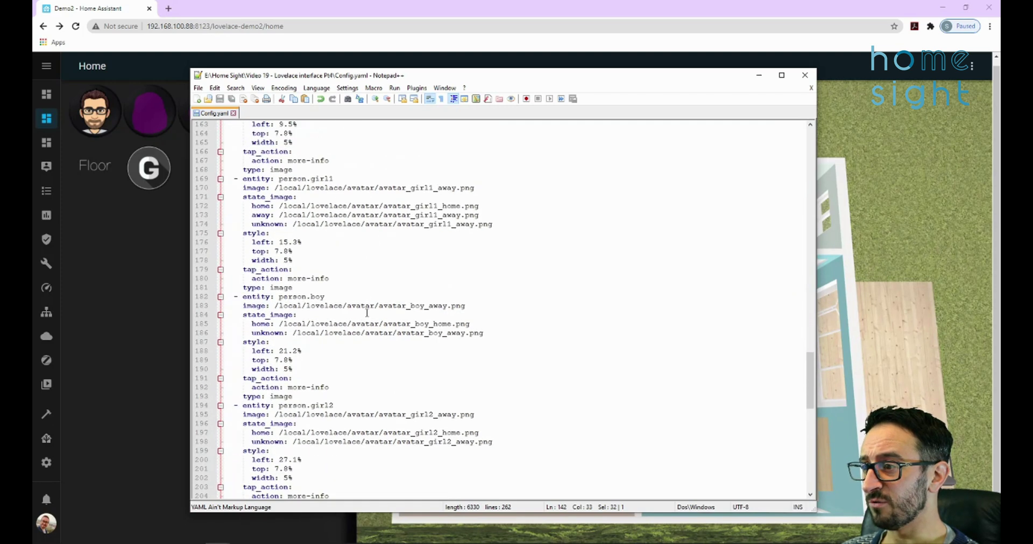
pyautogui.scroll(-3, 331, 369)
pyautogui.moveTo(370, 306); pyautogui.dragTo(234, 306)
pyautogui.scroll(-9, 376, 347)
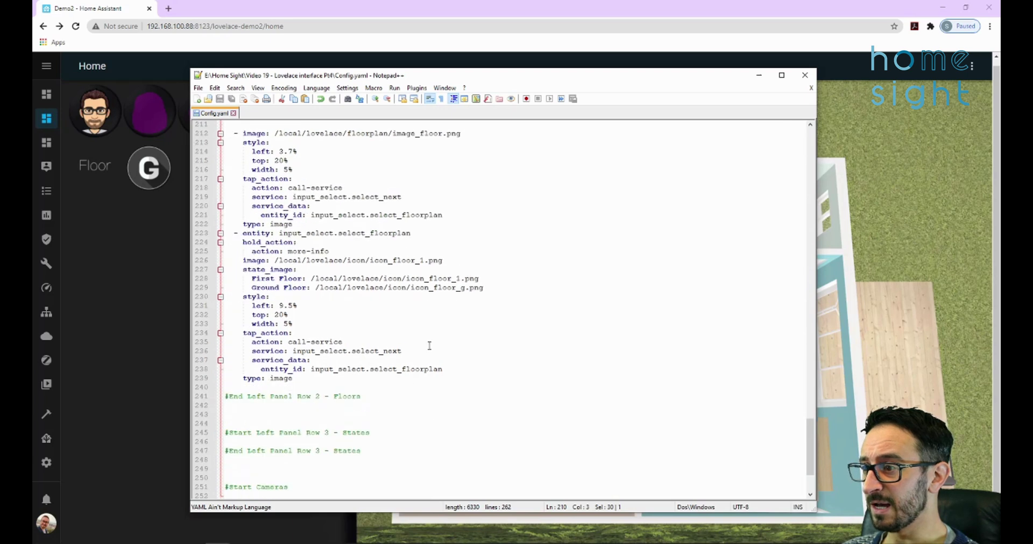
pyautogui.click(312, 351)
pyautogui.click(380, 388)
pyautogui.scroll(-1, 324, 408)
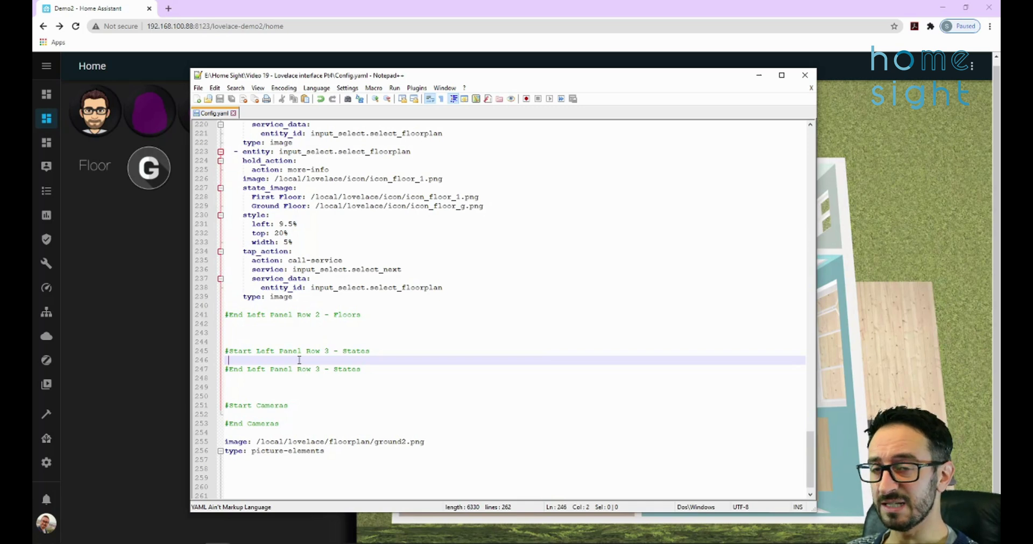
pyautogui.click(300, 412)
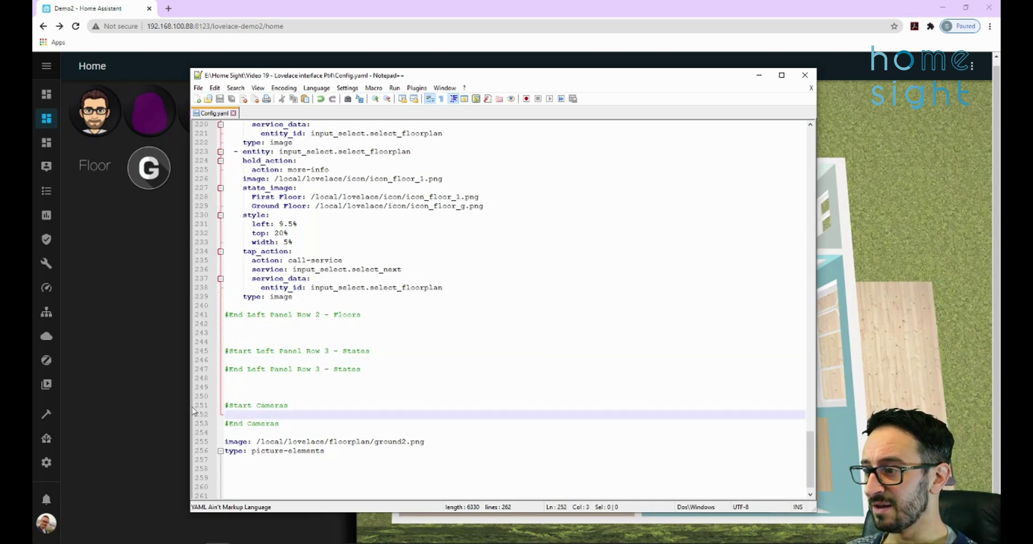
# - Add a live-view image element for camera.cam03 under "#Start Cameras", with top 80%, left 8% and width 14%
pyautogui.click(119, 272)
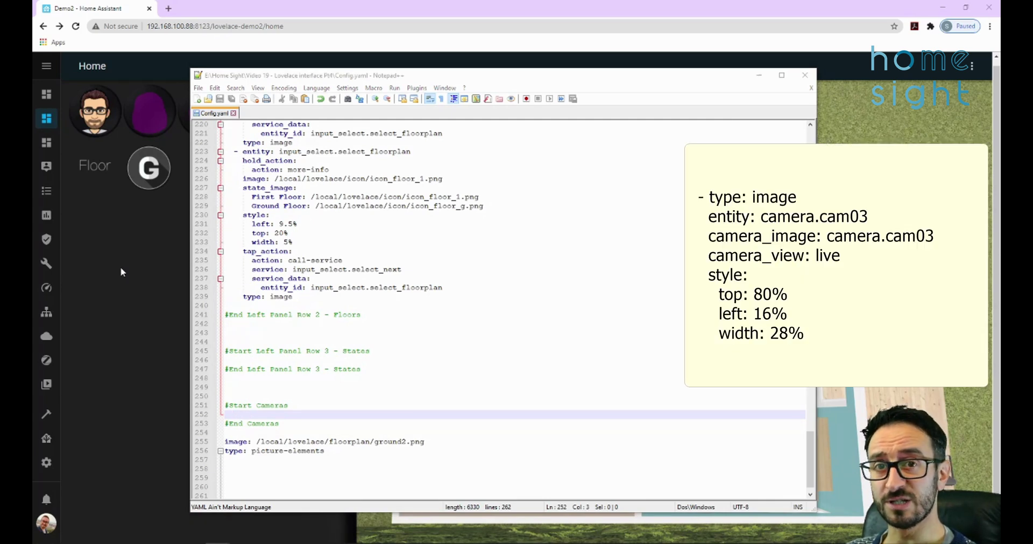
pyautogui.click(277, 415)
pyautogui.write('- type: image     entity: camera.cam03     camera_image: camera.cam03     camera_view: live     style:       top: 80%       left: 8%       width: 14%')
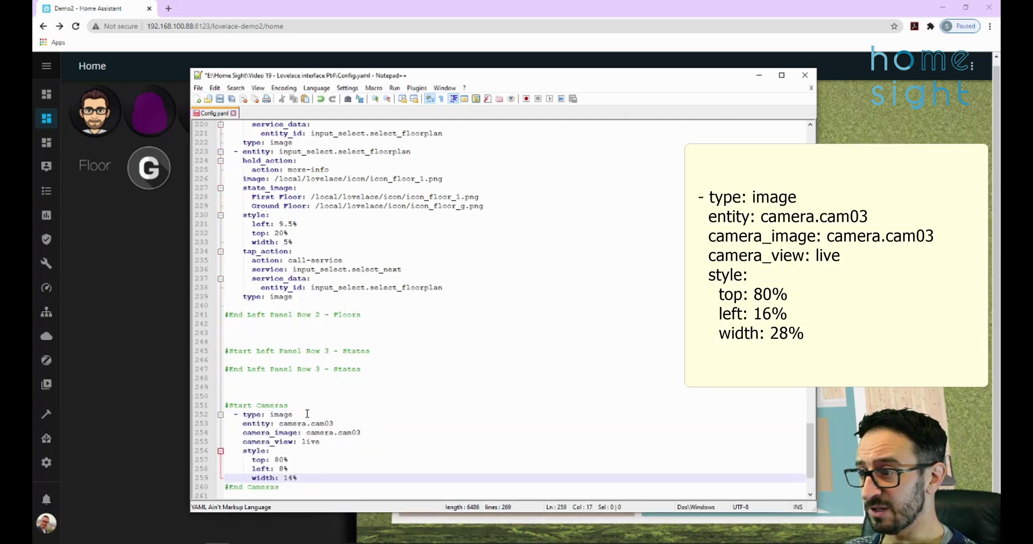
# - Examine the entity, camera_image and camera_view lines of the new camera element in Config.yaml
pyautogui.click(339, 425)
pyautogui.scroll(-1, 277, 434)
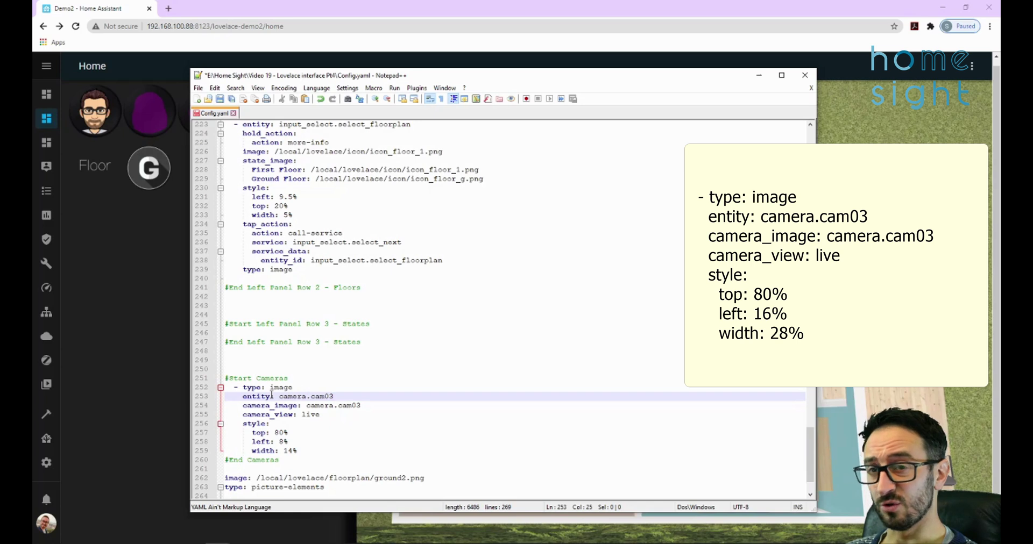
pyautogui.moveTo(242, 388); pyautogui.dragTo(340, 398)
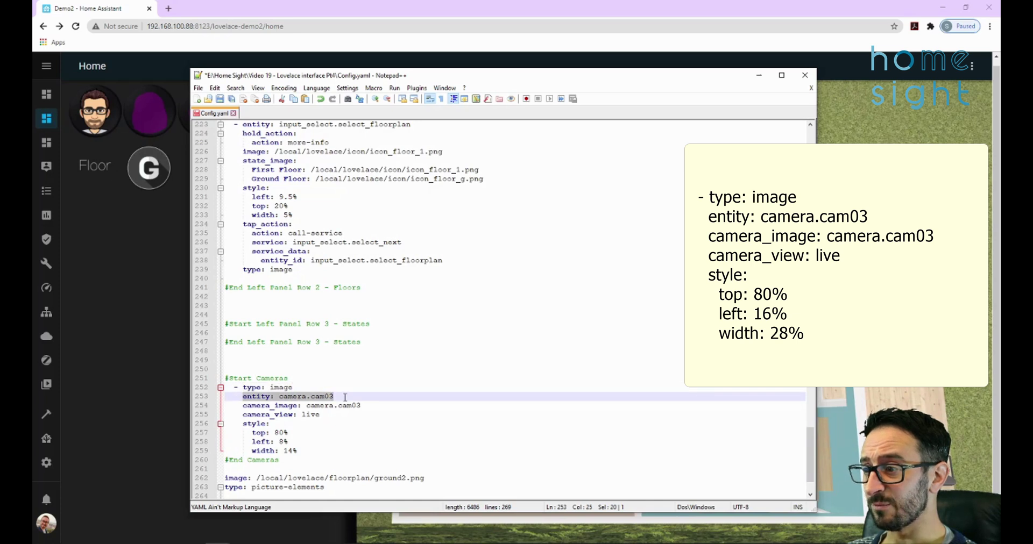
pyautogui.click(337, 397)
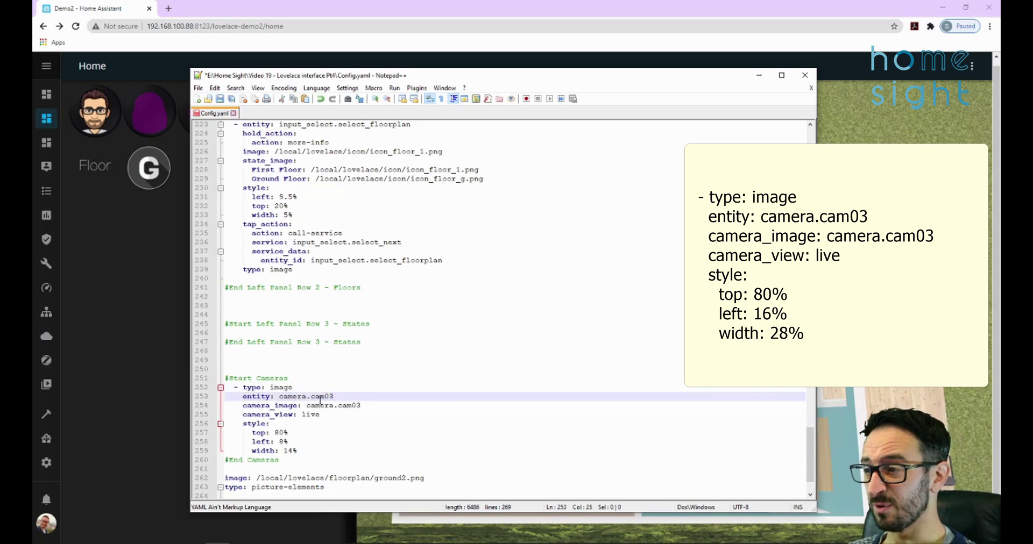
pyautogui.click(306, 405)
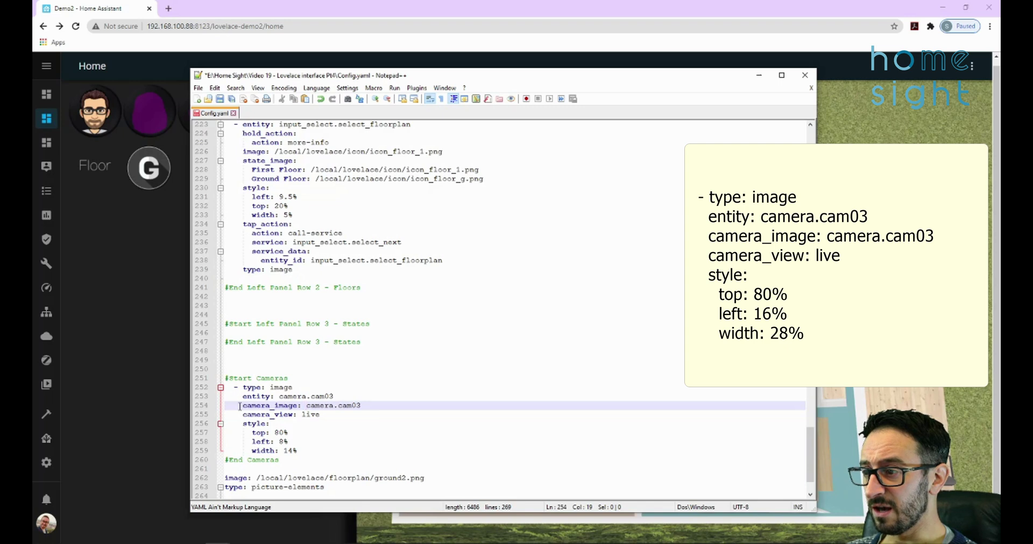
pyautogui.moveTo(240, 407); pyautogui.dragTo(361, 407)
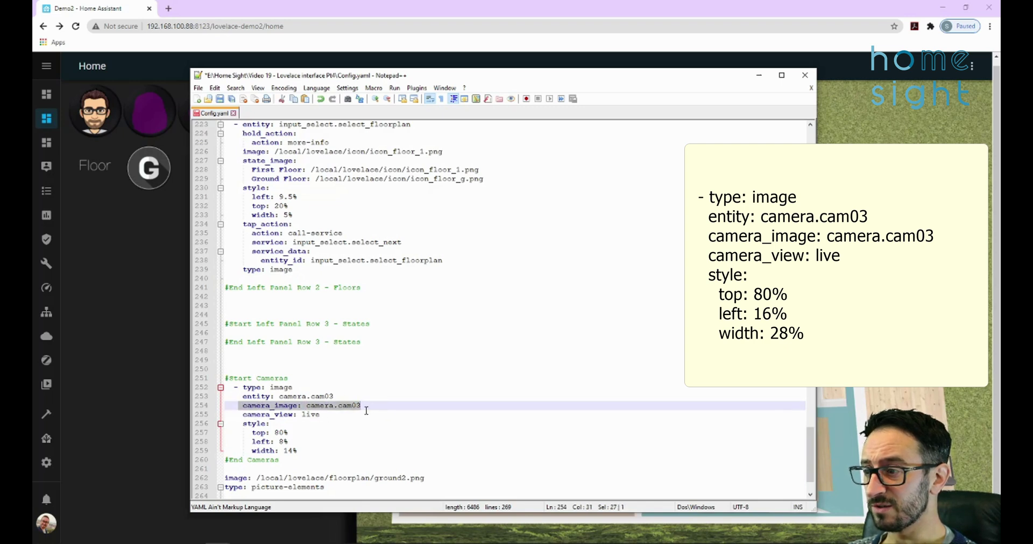
pyautogui.click(246, 417)
pyautogui.click(328, 415)
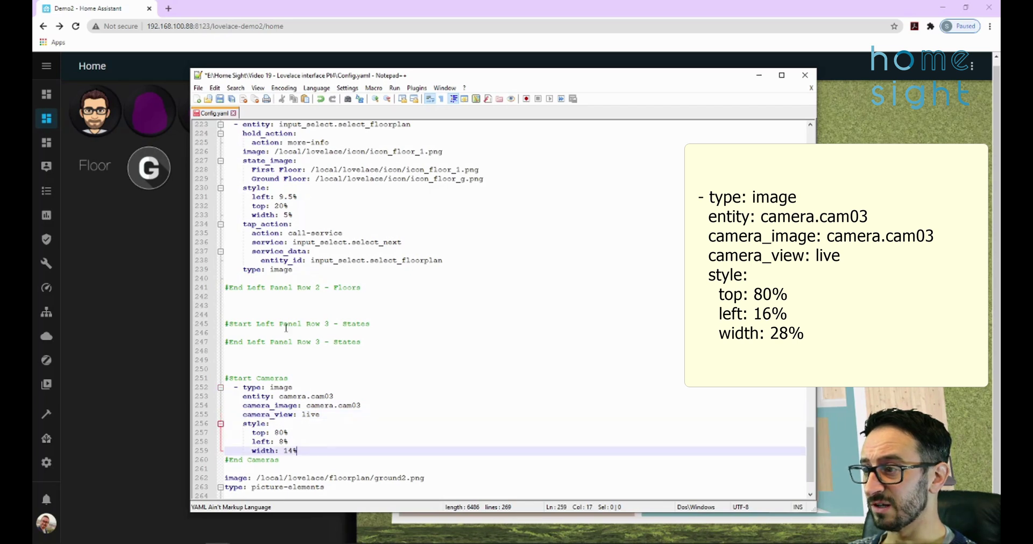
# - Copy all of Config.yaml and paste it over the Picture Elements card's configuration in the Home Assistant dashboard
pyautogui.click(285, 233)
pyautogui.hotkey('ctrl', 'a')
pyautogui.press('super+Down')
pyautogui.click(972, 65)
pyautogui.click(931, 120)
pyautogui.click(99, 530)
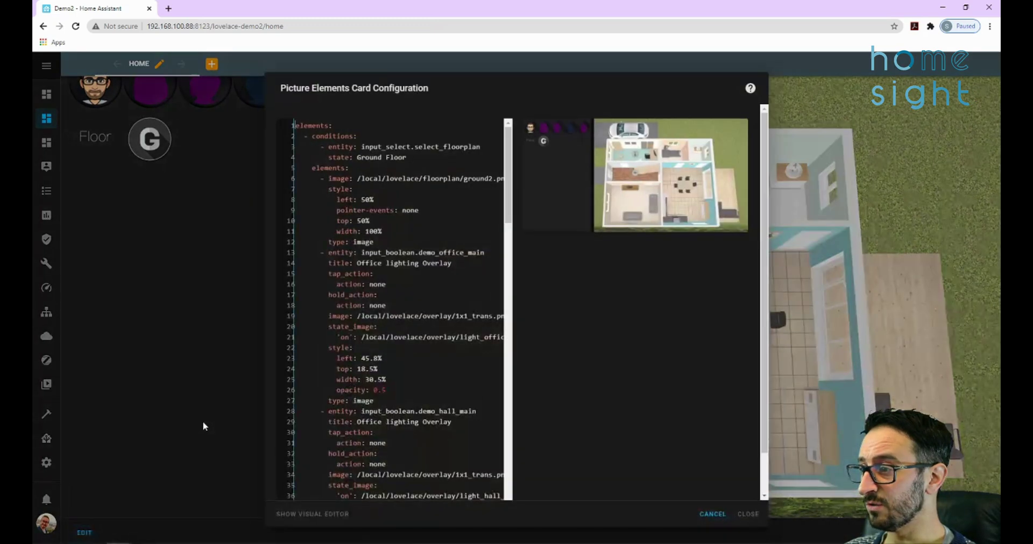
pyautogui.hotkey('ctrl', 'v')
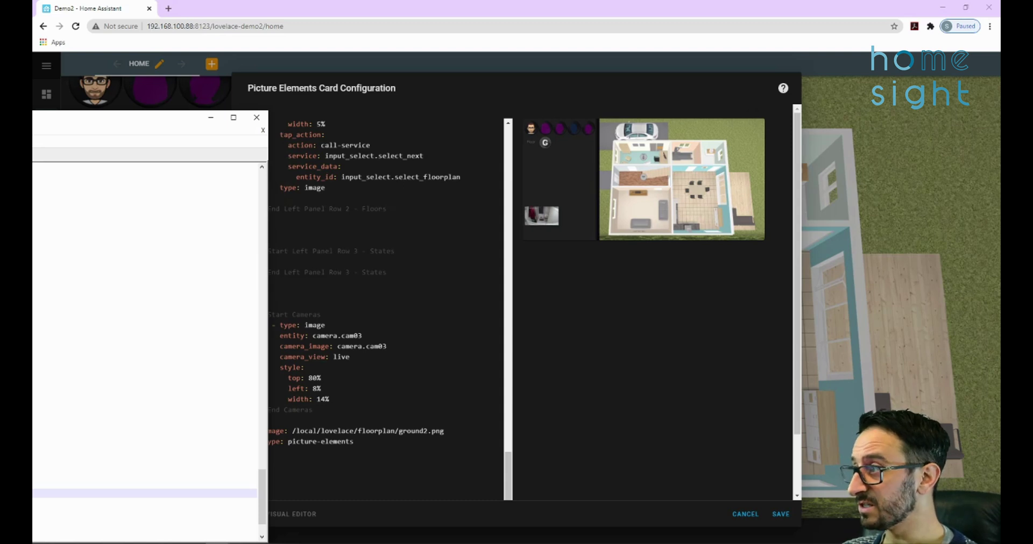
# - Enlarge and shift the camera feed in the card configuration, trying several values and ending on width 28% and left 17%
pyautogui.click(401, 340)
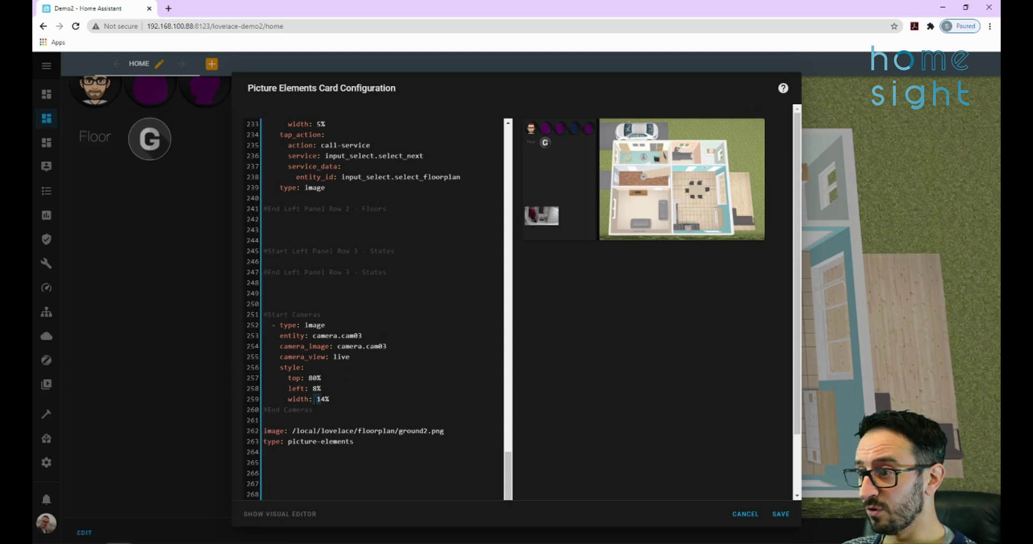
pyautogui.write('30')
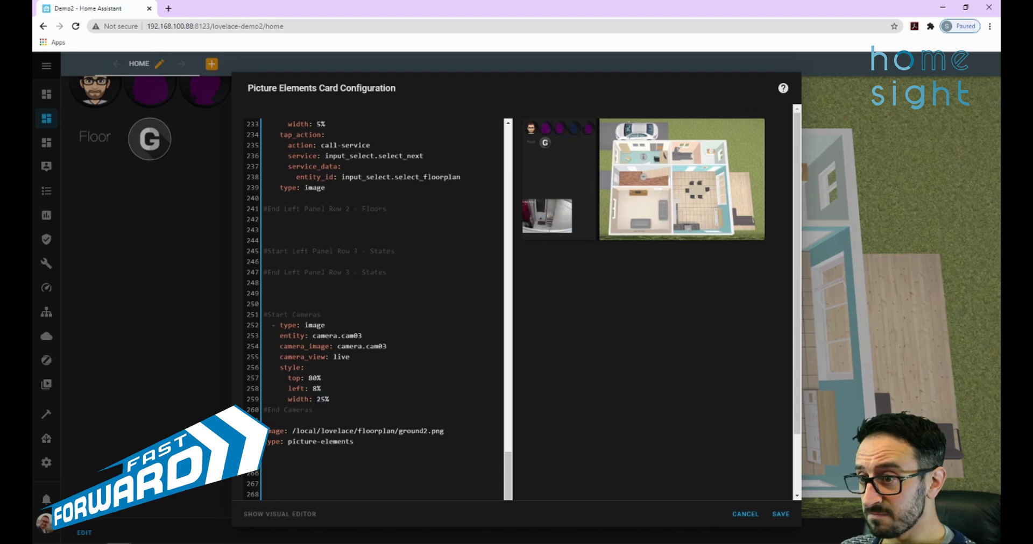
pyautogui.doubleClick(317, 388)
pyautogui.write('15')
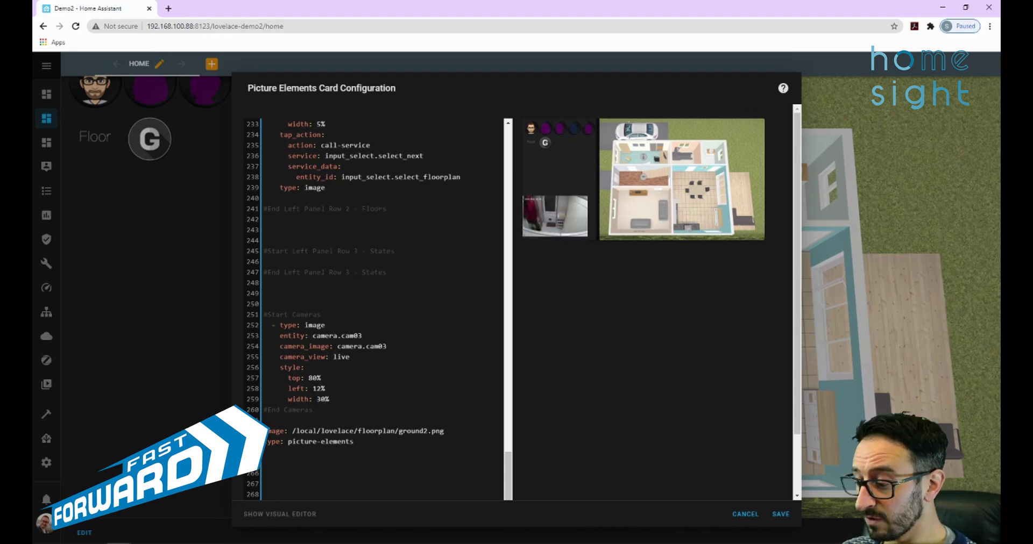
pyautogui.doubleClick(322, 399)
pyautogui.write('28')
pyautogui.doubleClick(321, 389)
pyautogui.write('17')
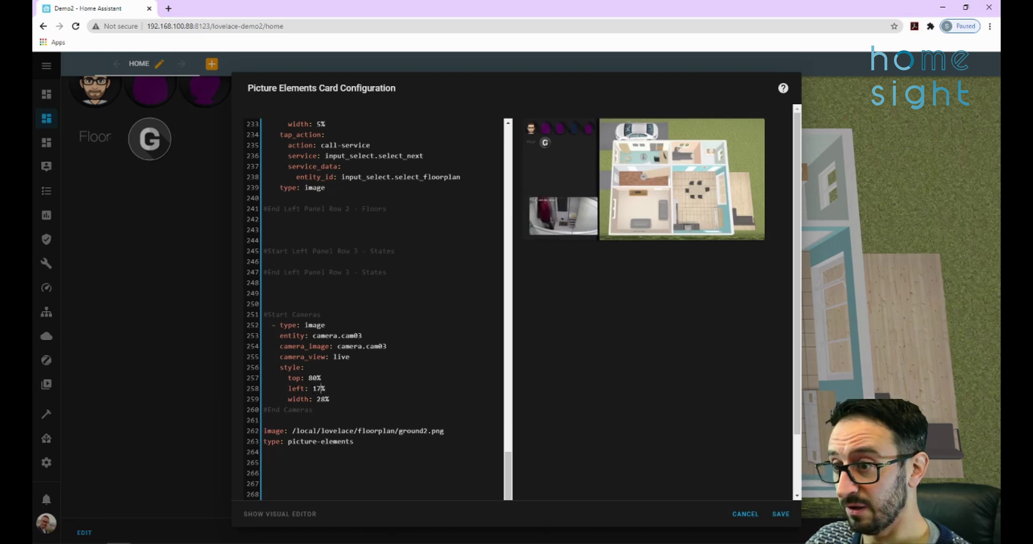
# - Fine-tune the camera feed's left value in the card configuration, comparing 16% with 15% and settling on 16%
pyautogui.doubleClick(321, 388)
pyautogui.write('16')
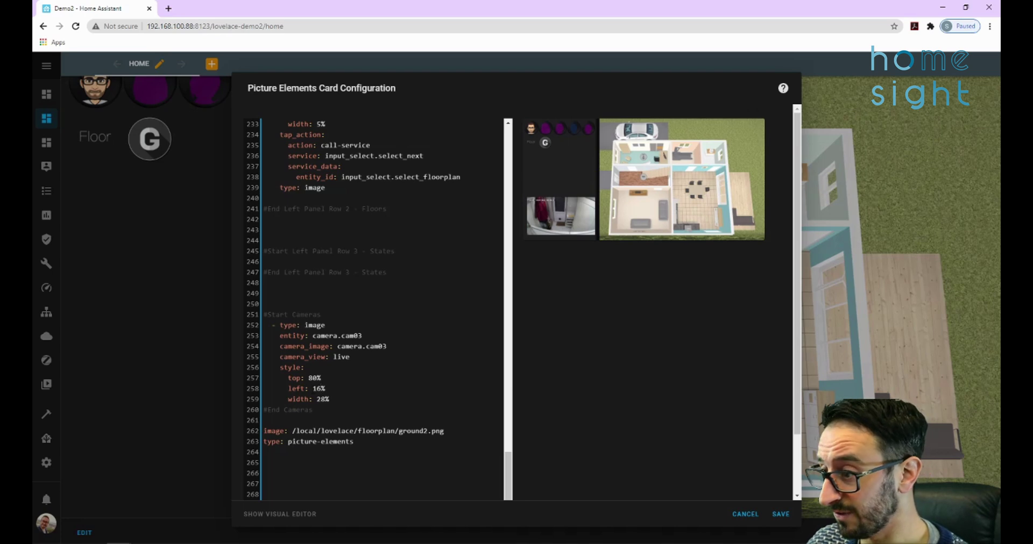
pyautogui.doubleClick(321, 388)
pyautogui.write('15')
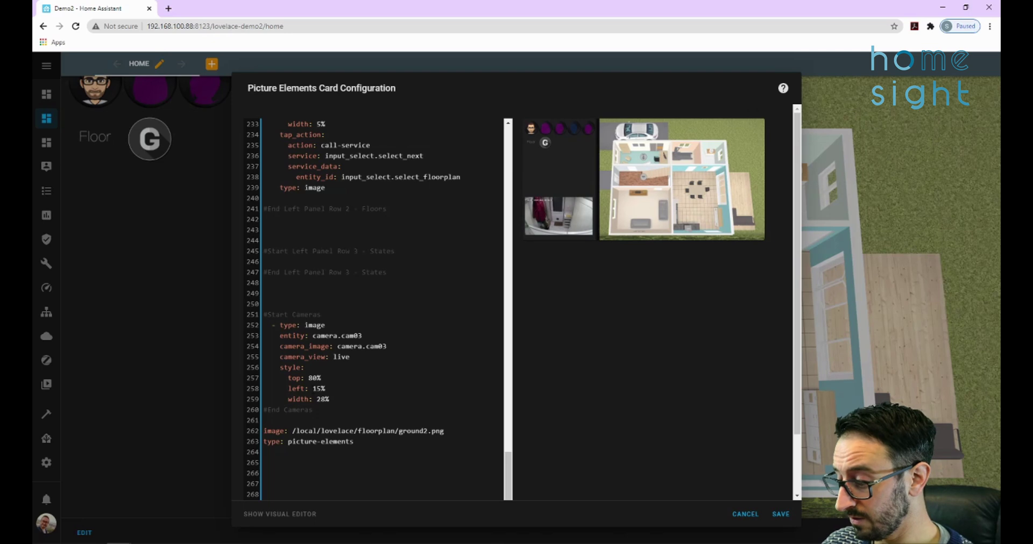
pyautogui.doubleClick(320, 388)
pyautogui.write('16')
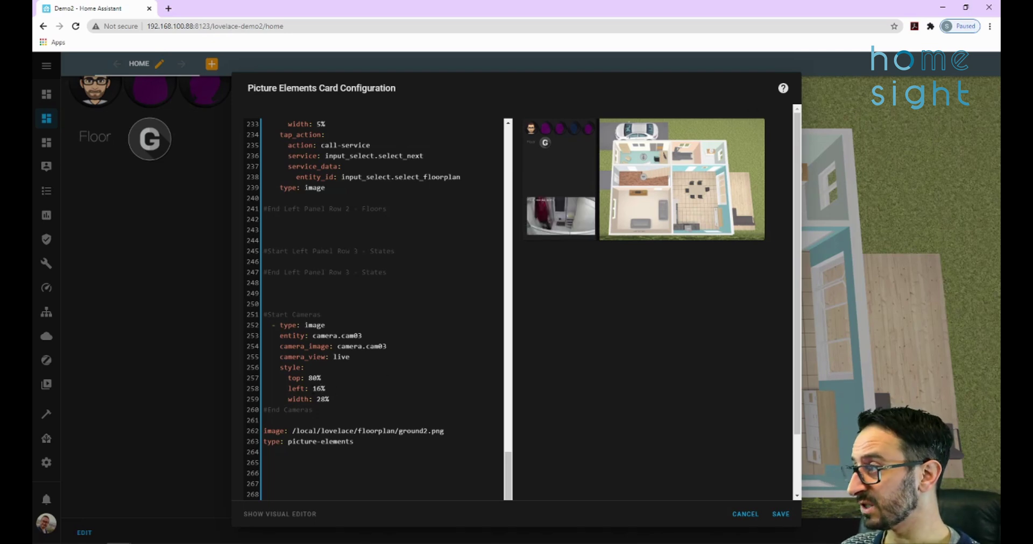
# - Switch to Notepad++ and set the camera element's left value to 16% and width to 28% in Config.yaml
pyautogui.hotkey('alt', 'Tab')
pyautogui.moveTo(374, 69); pyautogui.dragTo(563, 60)
pyautogui.click(506, 421)
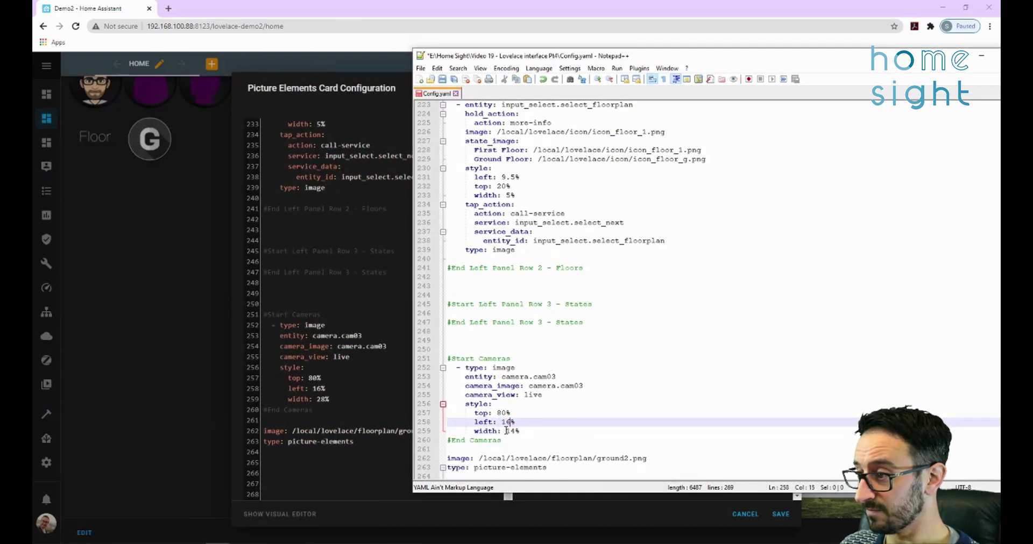
pyautogui.write('16')
pyautogui.doubleClick(510, 431)
pyautogui.write('28')
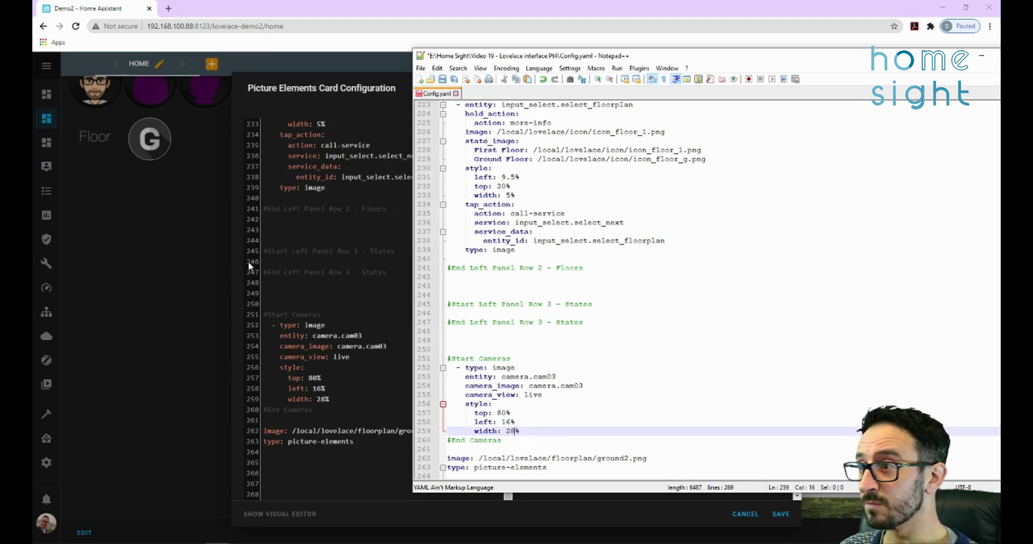
# - Move the Notepad++ window aside and save the Picture Elements card configuration in Home Assistant
pyautogui.click(557, 349)
pyautogui.moveTo(451, 62); pyautogui.dragTo(33, 162)
pyautogui.click(448, 280)
pyautogui.click(780, 515)
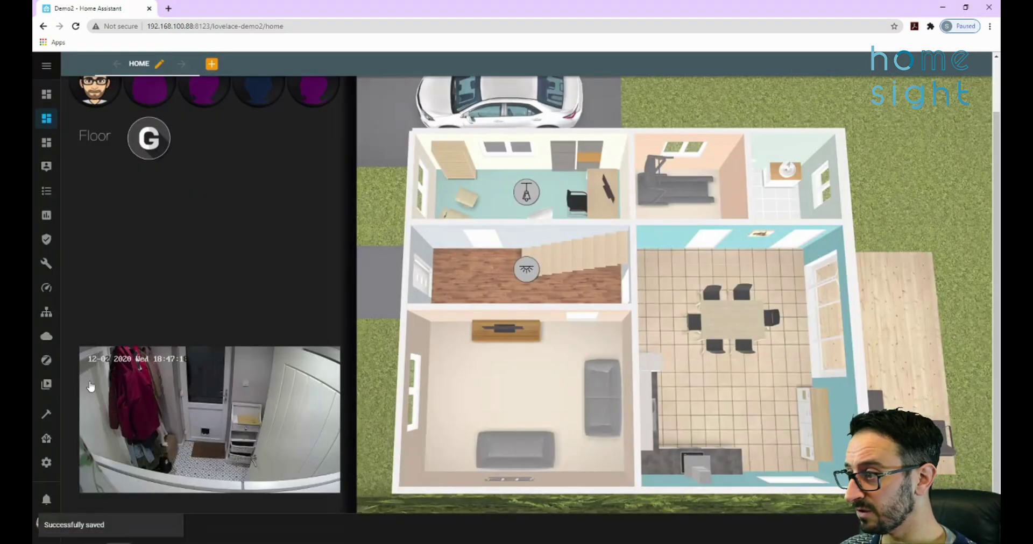
# - Switch to Notepad++ and add "border-radius: 10%" below the width line in the camera element's style
pyautogui.hotkey('alt', 'Tab')
pyautogui.click(423, 438)
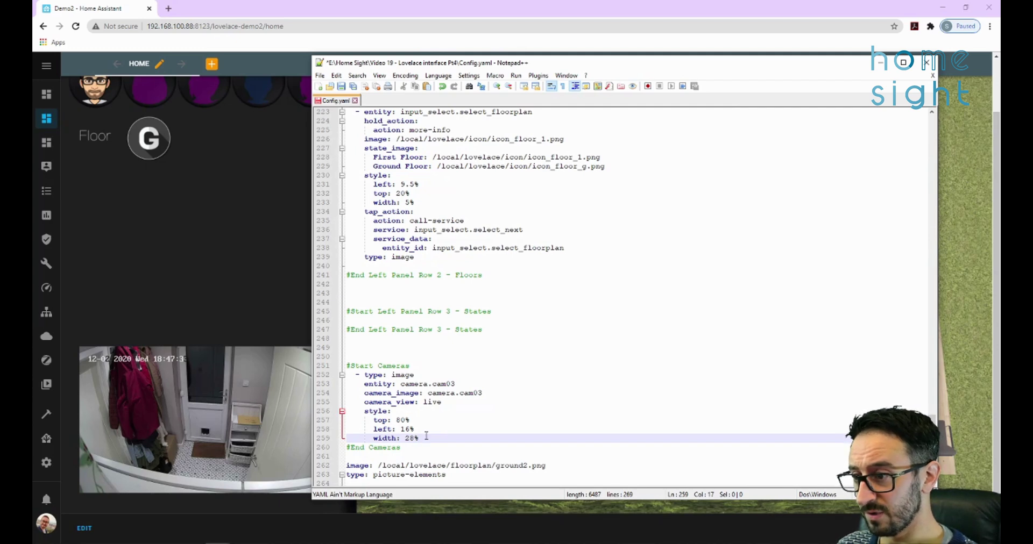
pyautogui.press('Return')
pyautogui.write('bord')
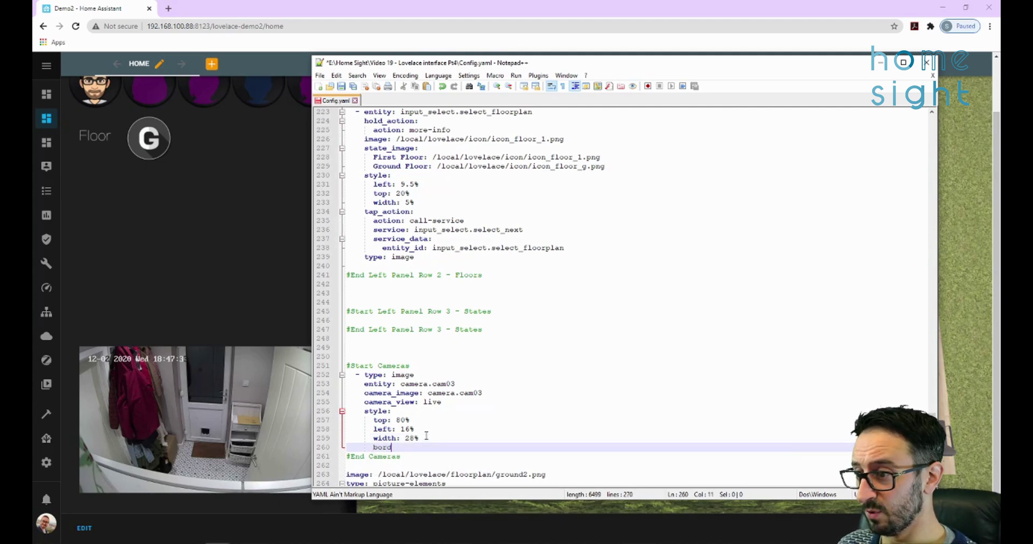
pyautogui.write('er-radi')
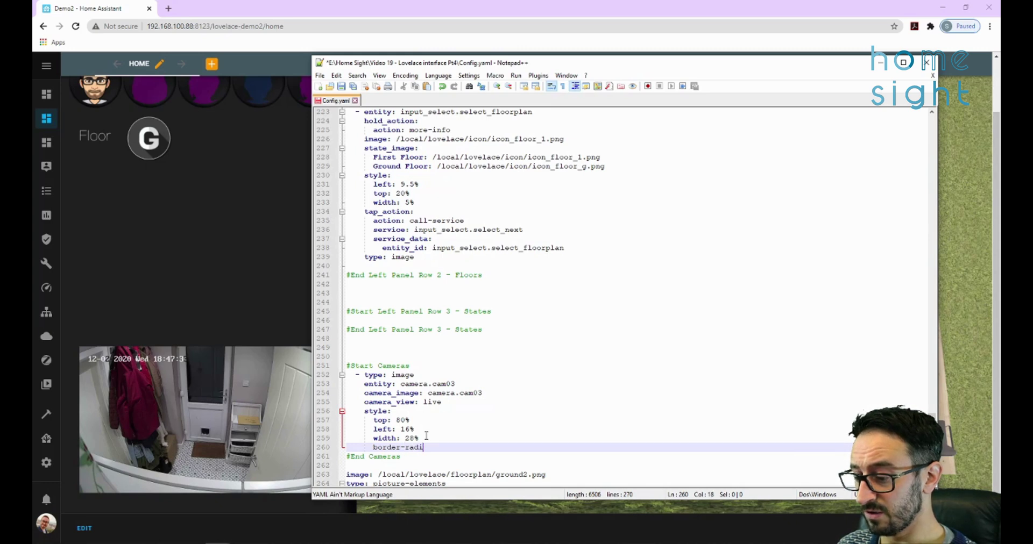
pyautogui.write('us: 10%')
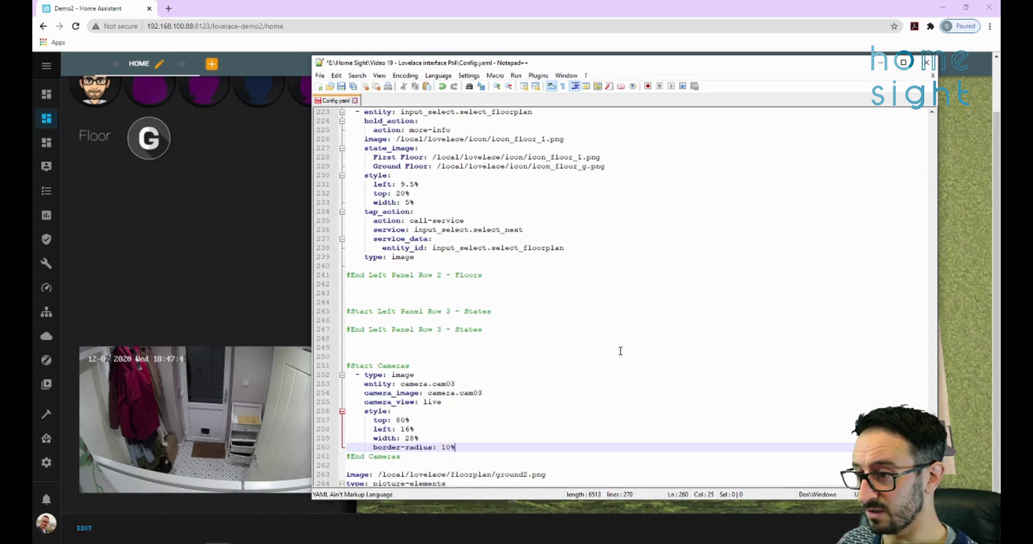
# - Replace the Picture Elements card's configuration in Home Assistant with the full updated Config.yaml contents and save it
pyautogui.hotkey('ctrl', 'a')
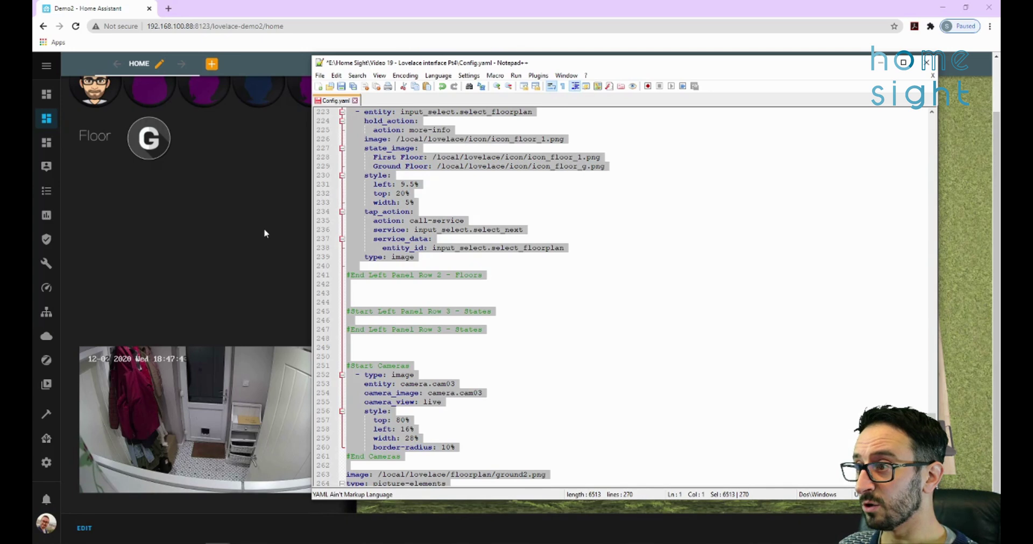
pyautogui.hotkey('alt', 'Tab')
pyautogui.scroll(1, 443, 211)
pyautogui.scroll(-1, 444, 211)
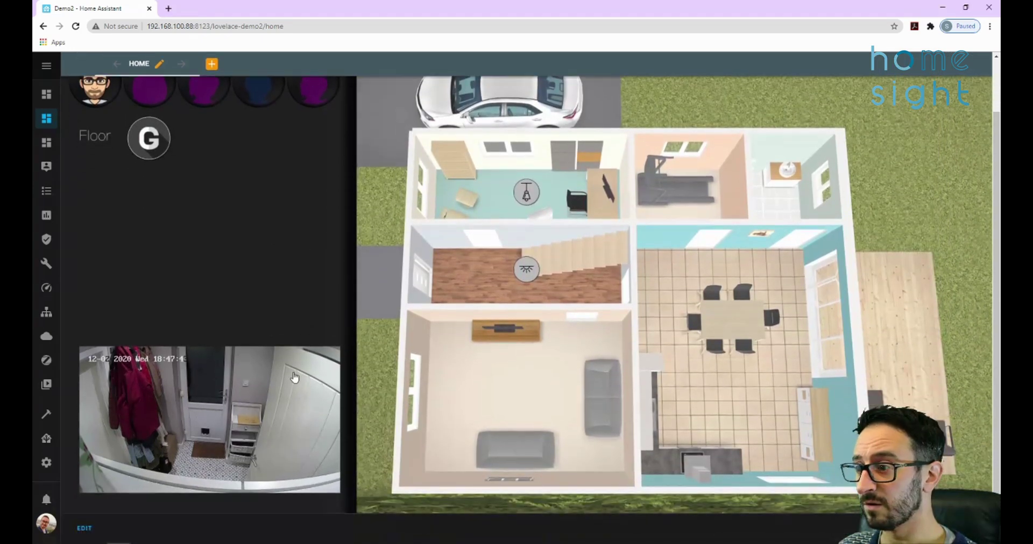
pyautogui.click(92, 524)
pyautogui.click(433, 327)
pyautogui.hotkey('ctrl', 'a')
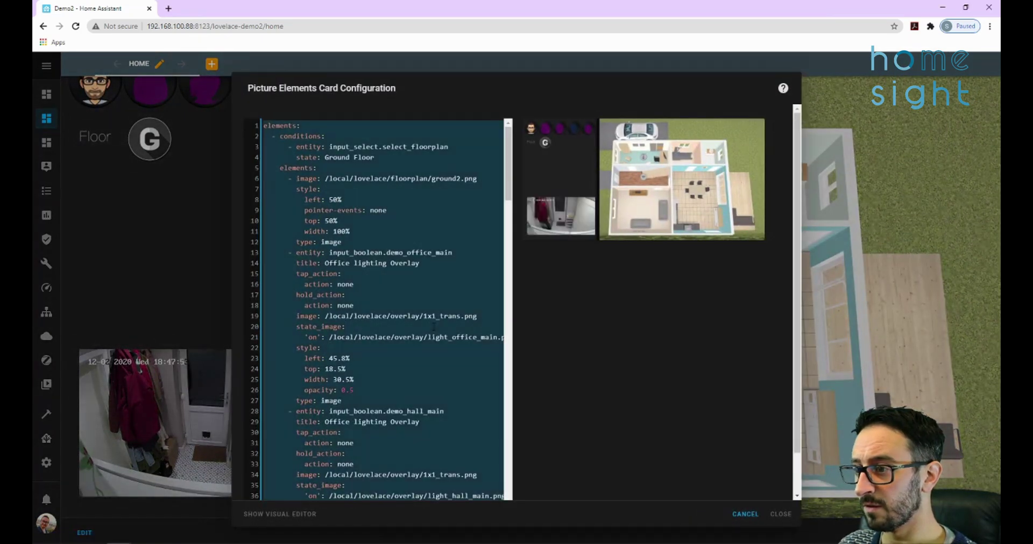
pyautogui.hotkey('ctrl', 'v')
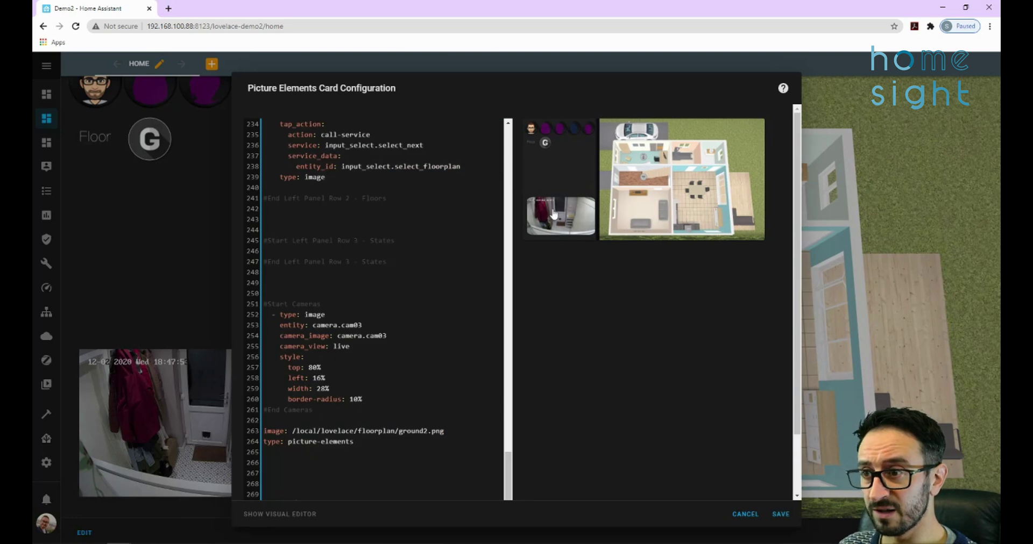
pyautogui.click(781, 514)
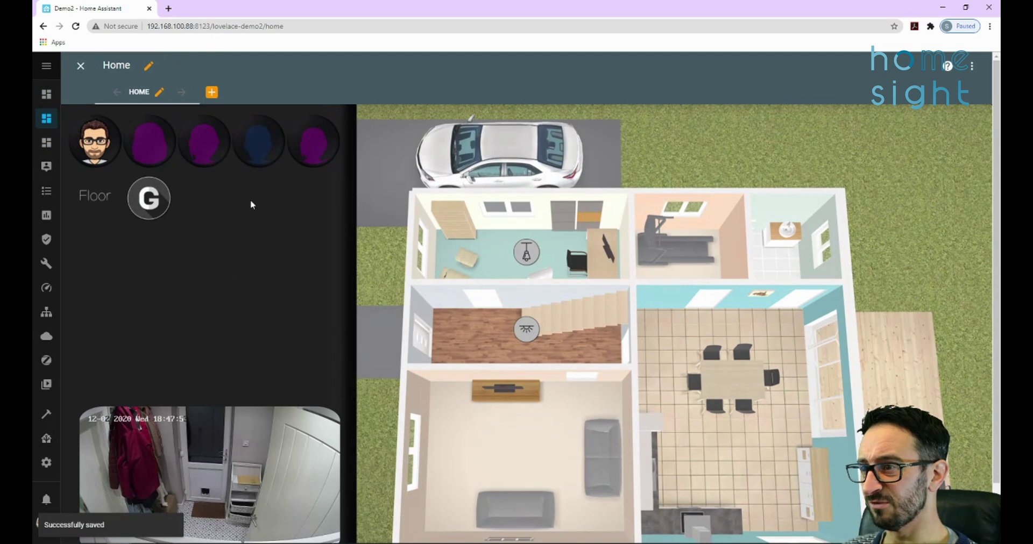
# - View the camera feed enlarged from the dashboard, closing and reopening its details
pyautogui.scroll(-1, 380, 280)
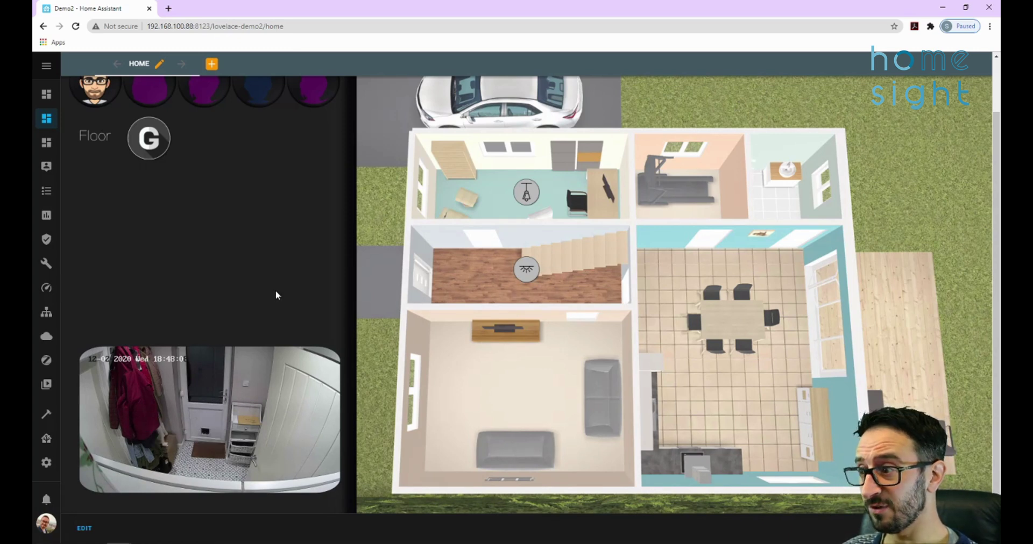
pyautogui.click(251, 414)
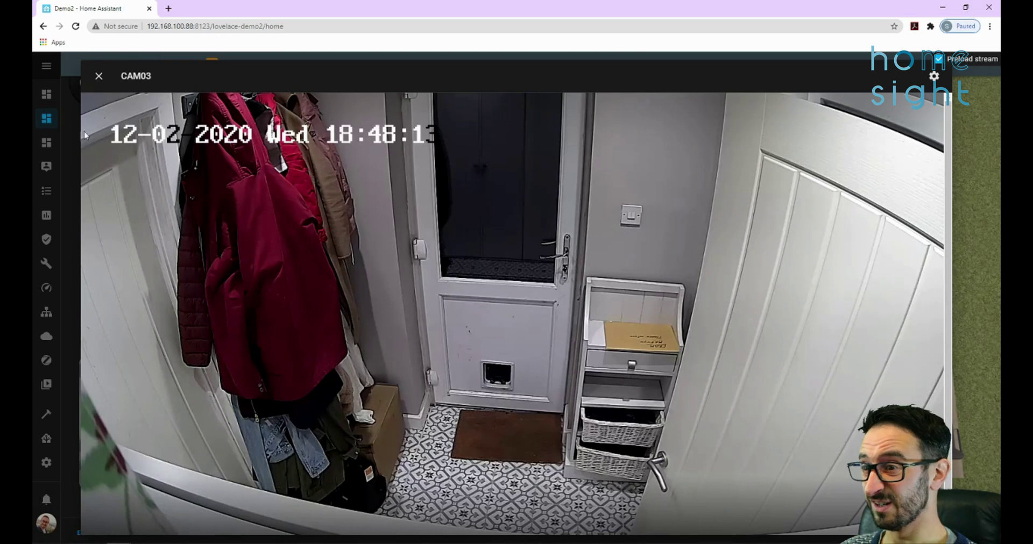
pyautogui.click(99, 76)
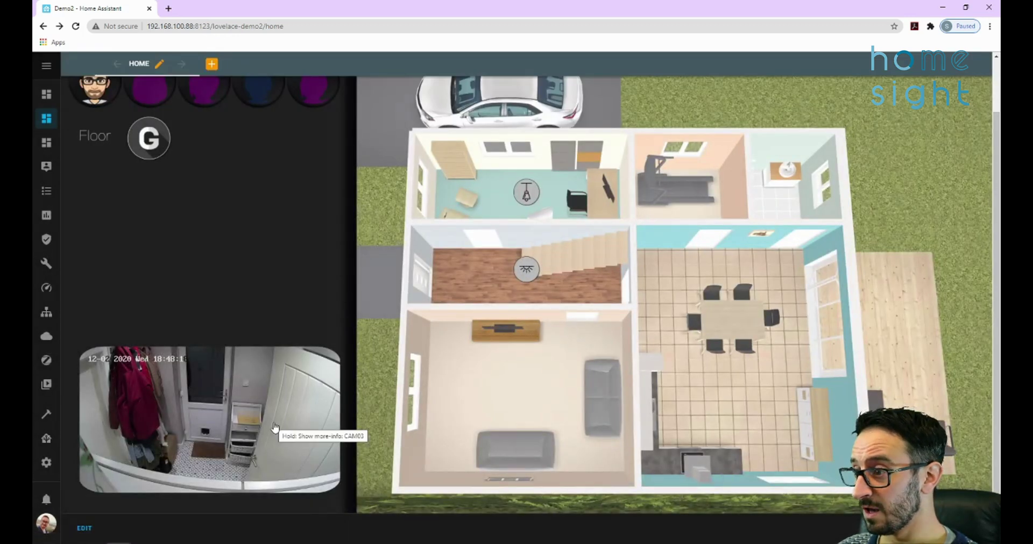
pyautogui.click(275, 428)
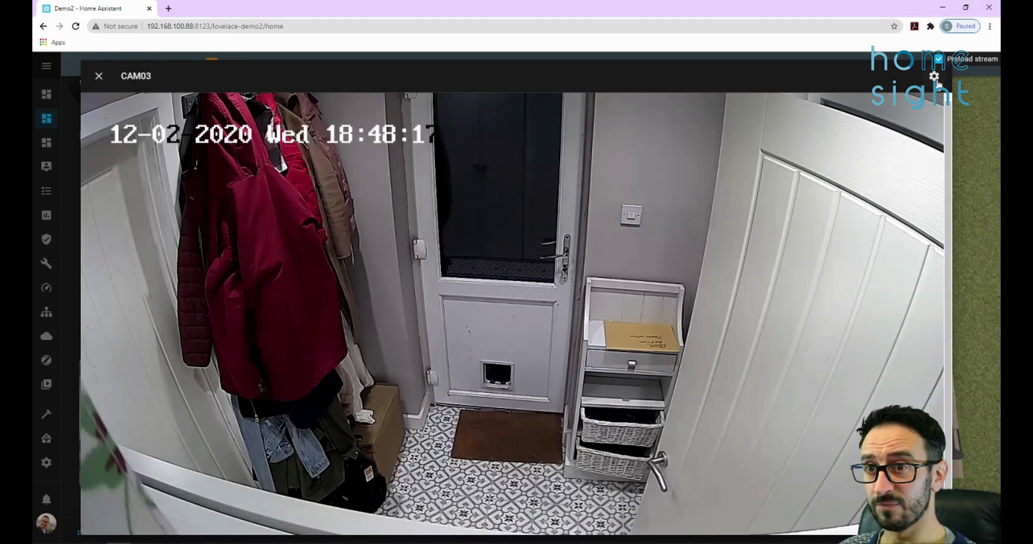
pyautogui.click(933, 76)
pyautogui.click(262, 223)
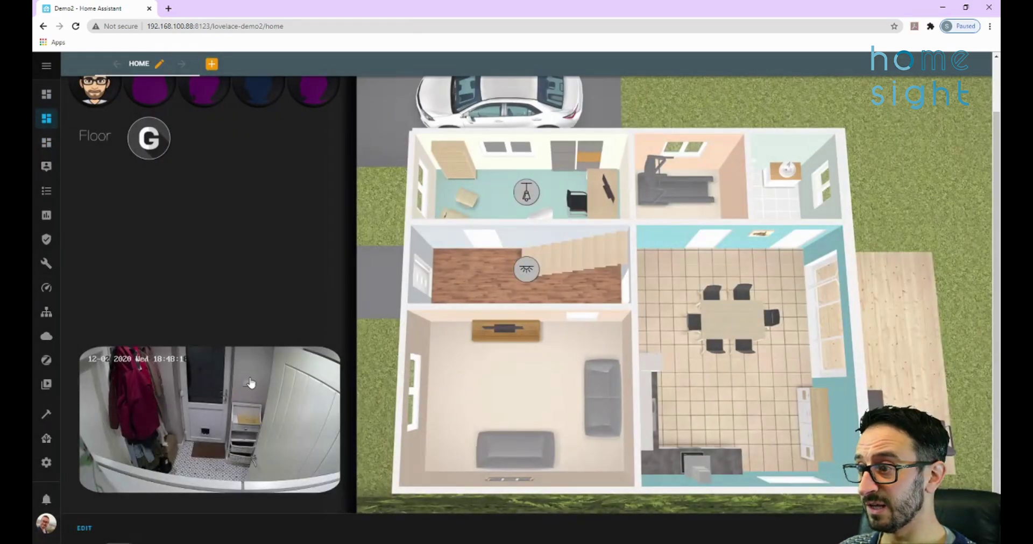
pyautogui.click(256, 376)
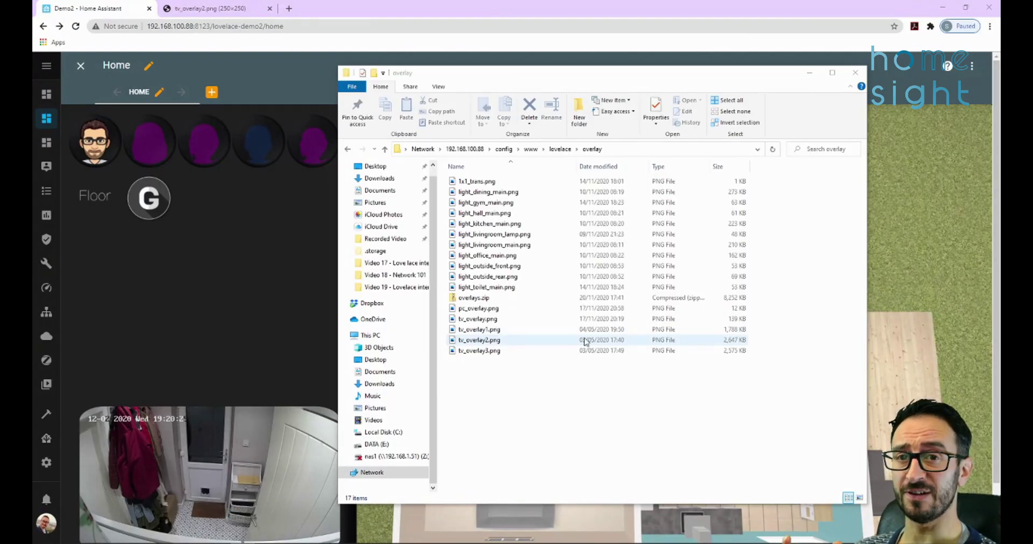
# - Open tv_overlay2.png from the lovelace overlay folder in Photos
pyautogui.click(577, 382)
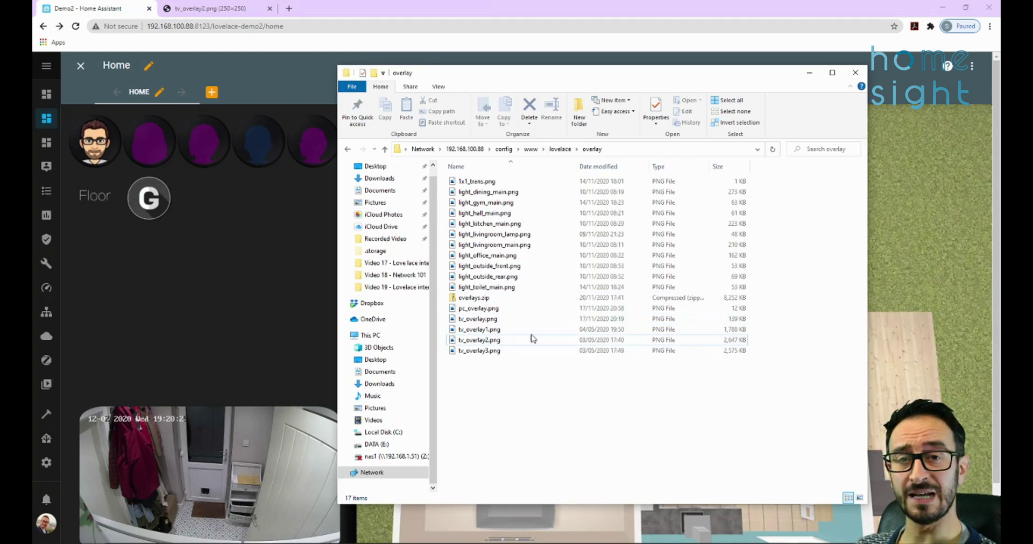
pyautogui.click(501, 343)
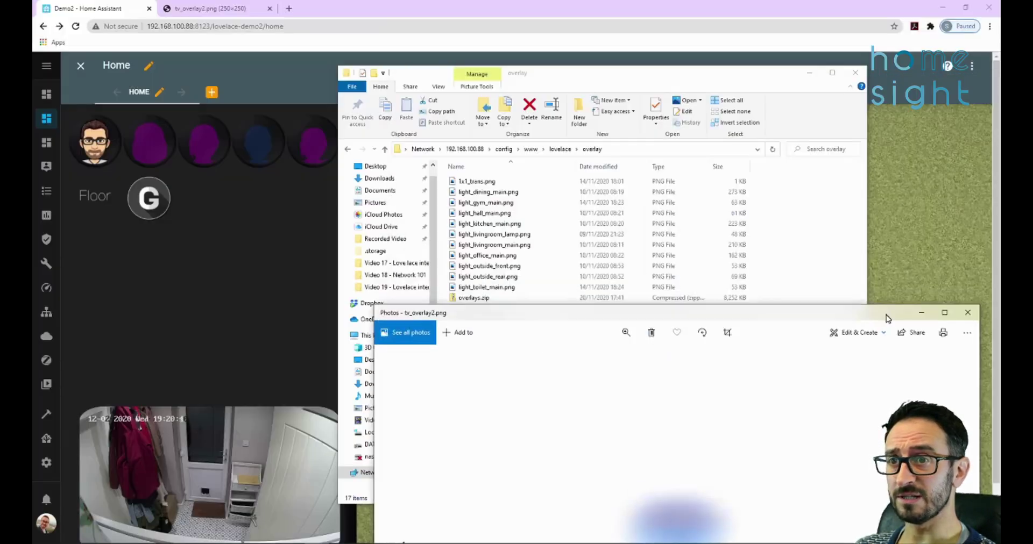
# - View tv_overlay2.png in Photos, and view the same overlay image in its browser tab
pyautogui.click(965, 8)
pyautogui.moveTo(591, 72); pyautogui.dragTo(646, 36)
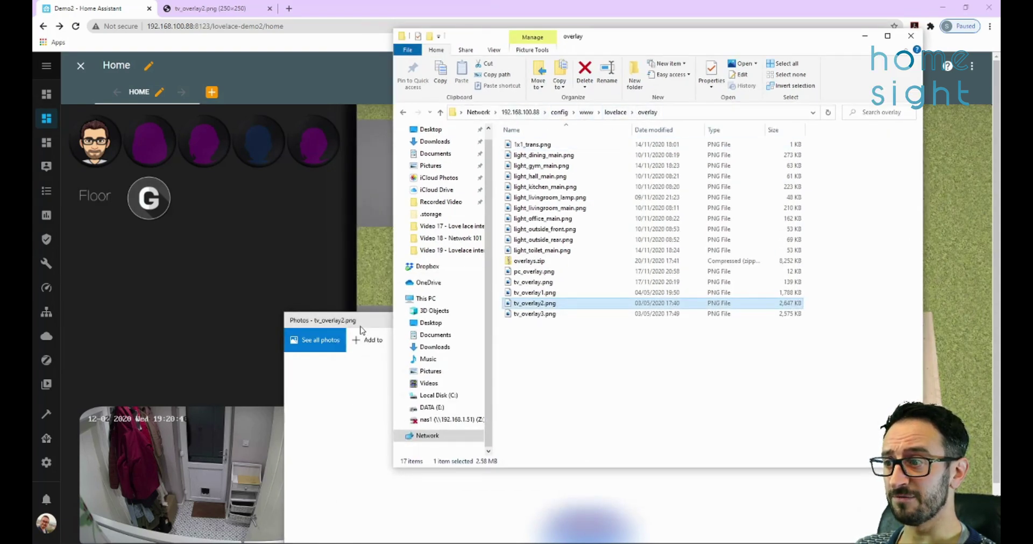
pyautogui.moveTo(362, 330); pyautogui.dragTo(332, 47)
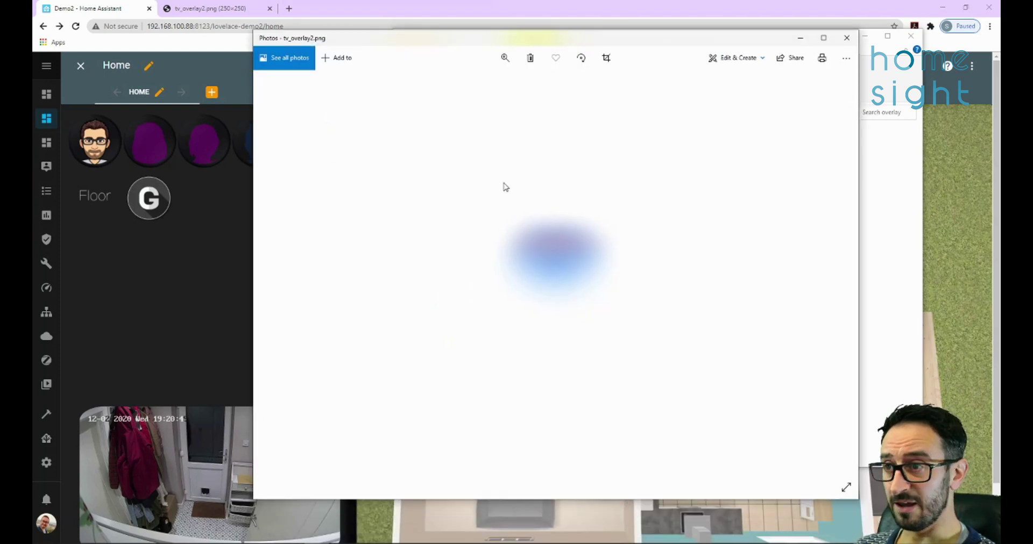
pyautogui.click(205, 19)
pyautogui.click(205, 15)
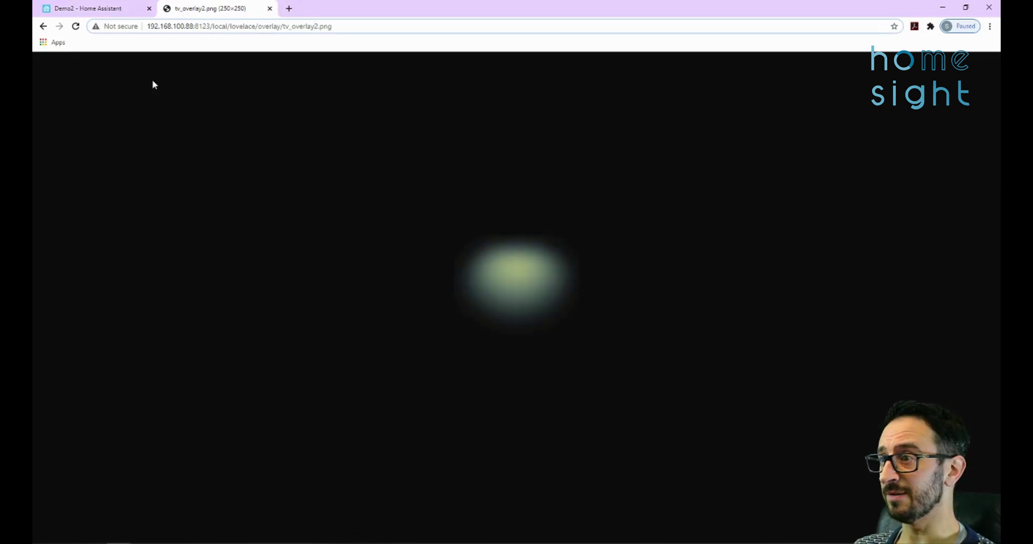
pyautogui.doubleClick(322, 27)
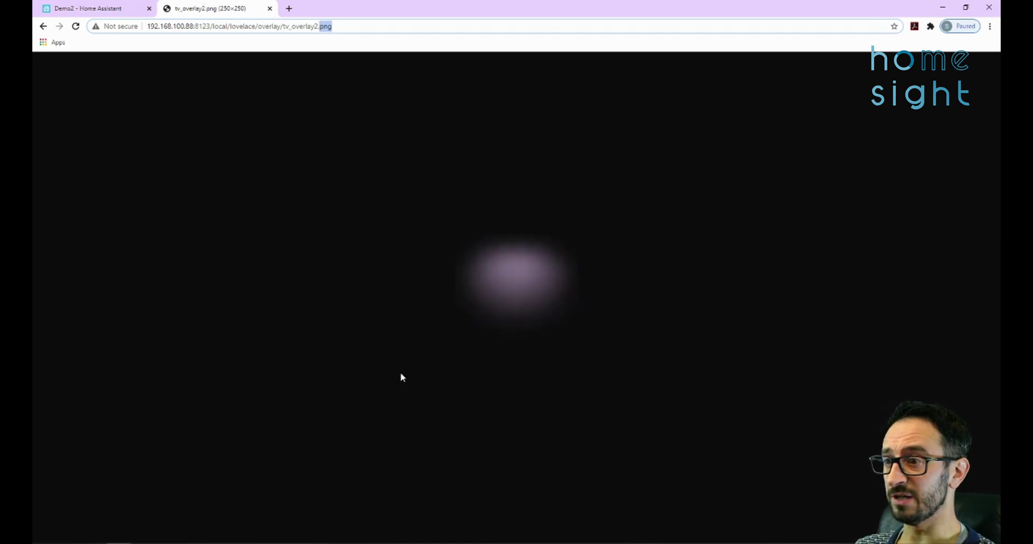
# - Compare the living room TV on the Home Assistant floor plan with the TV overlay image in the other tab
pyautogui.click(103, 12)
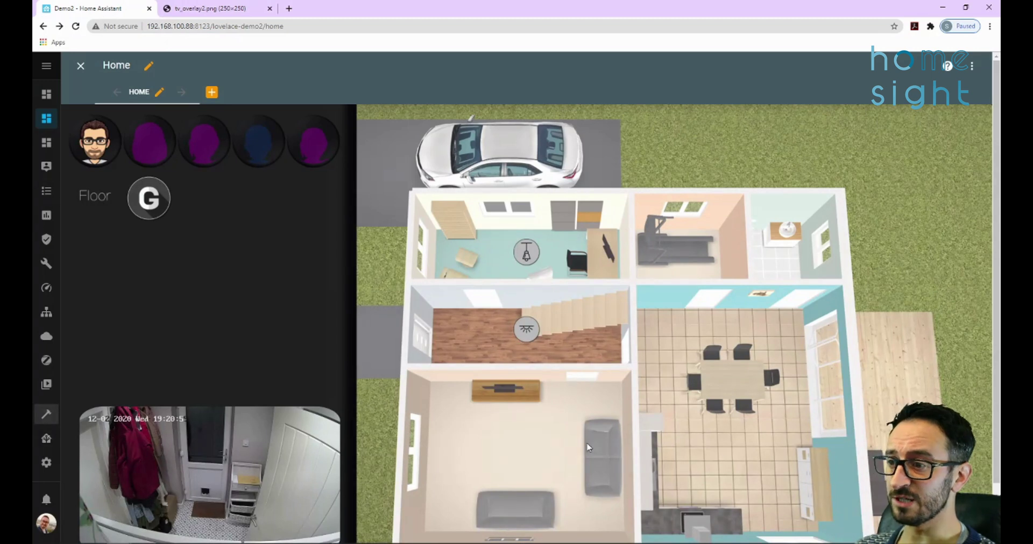
pyautogui.scroll(-2, 435, 447)
pyautogui.scroll(2, 504, 434)
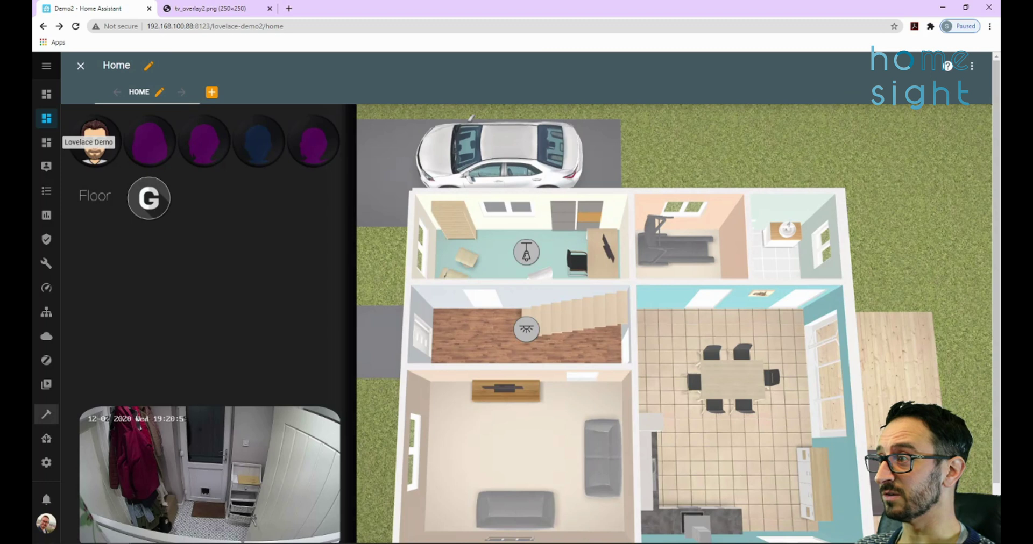
pyautogui.click(221, 9)
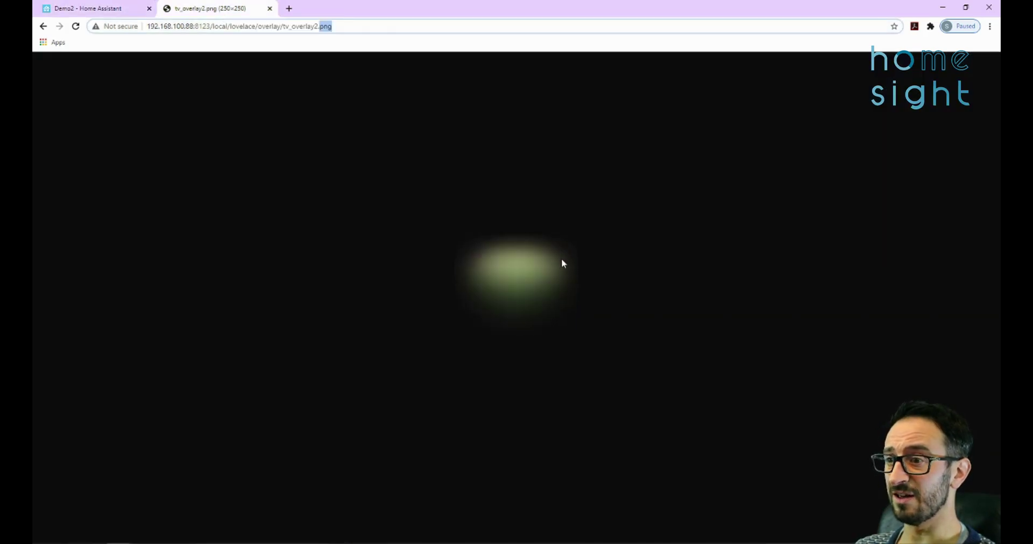
pyautogui.hotkey('ctrl', 'Tab')
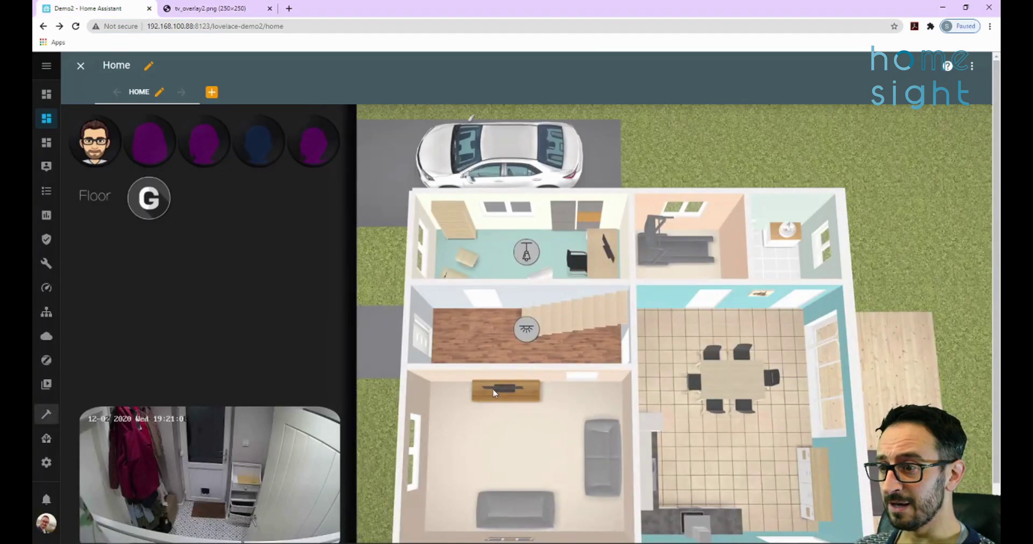
pyautogui.scroll(-2, 513, 404)
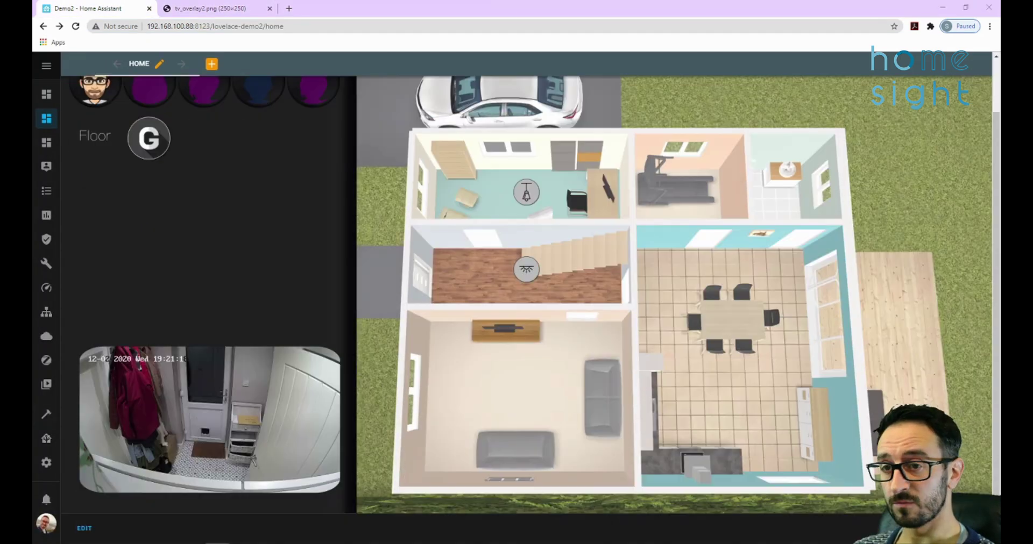
# - Switch to Notepad++ and find the empty Ground Floor Graphic Overlays section in Config.yaml
pyautogui.hotkey('alt', 'Tab')
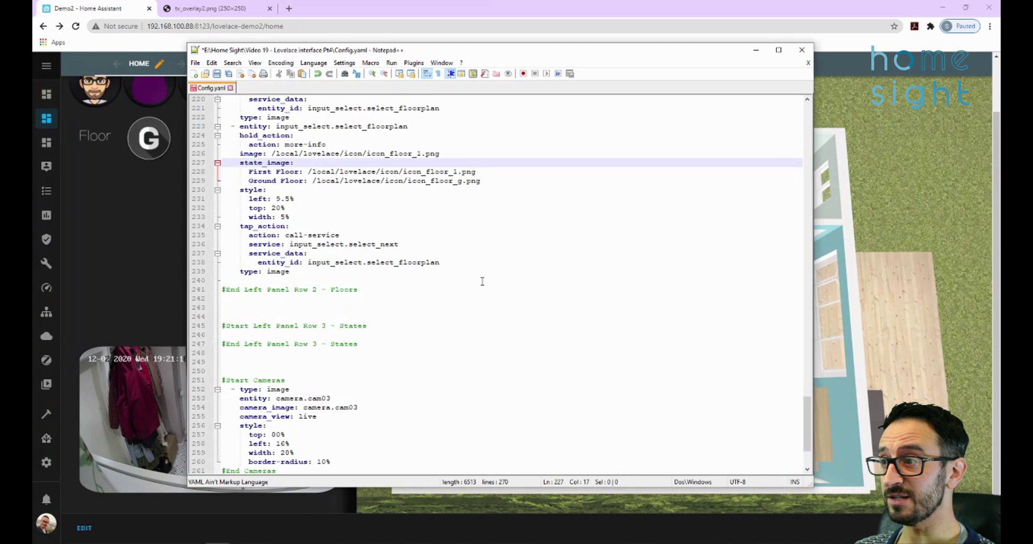
pyautogui.click(451, 347)
pyautogui.scroll(20, 366, 337)
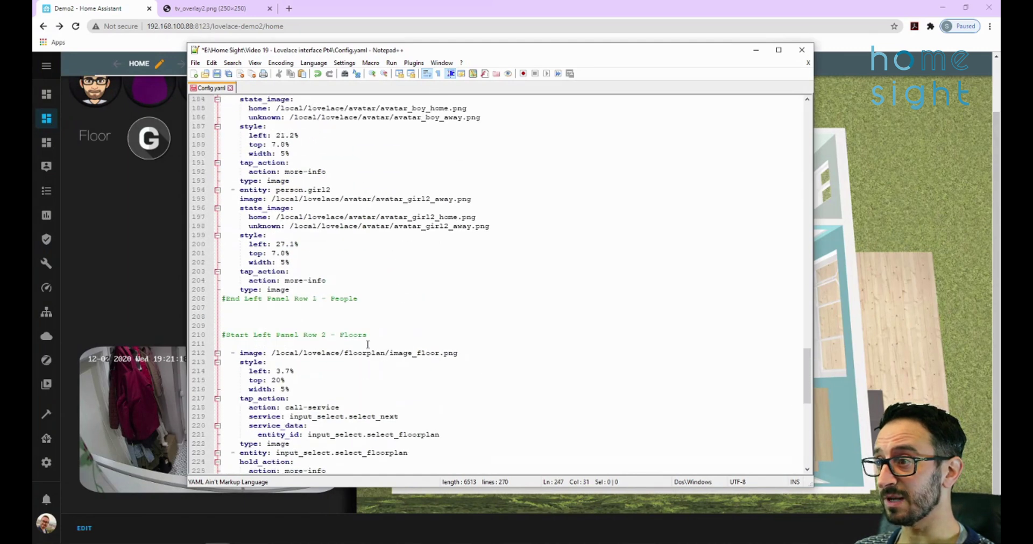
pyautogui.scroll(20, 368, 344)
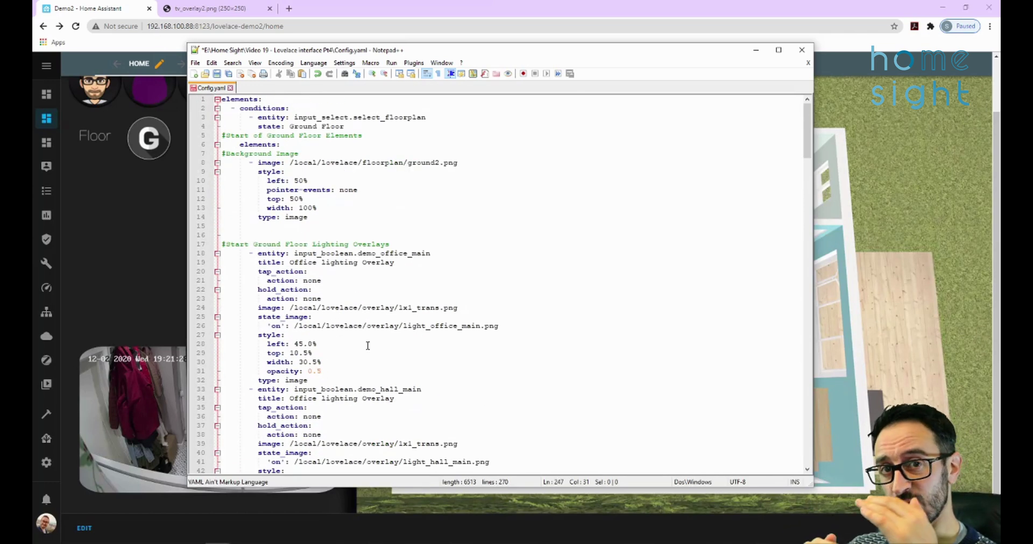
pyautogui.scroll(-1, 340, 330)
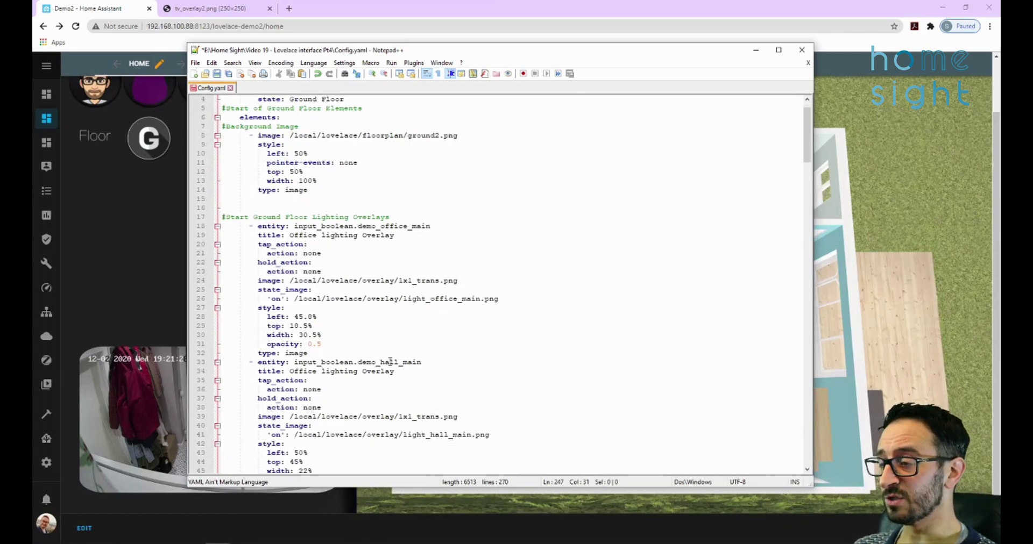
pyautogui.moveTo(372, 50); pyautogui.dragTo(495, 37)
pyautogui.scroll(-1, 483, 349)
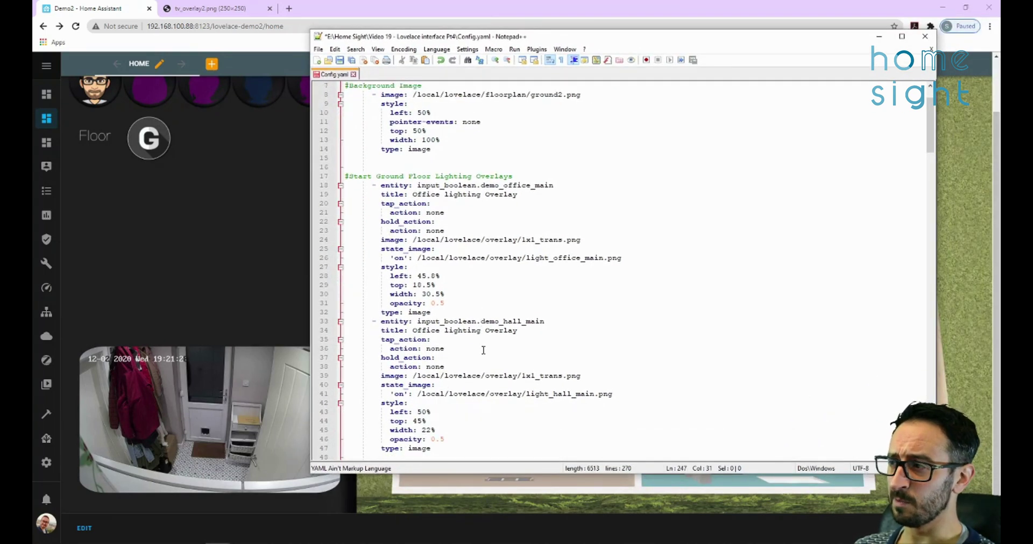
pyautogui.scroll(2, 500, 303)
pyautogui.click(420, 221)
pyautogui.scroll(-7, 494, 253)
pyautogui.click(491, 329)
pyautogui.scroll(-1, 467, 360)
pyautogui.click(392, 348)
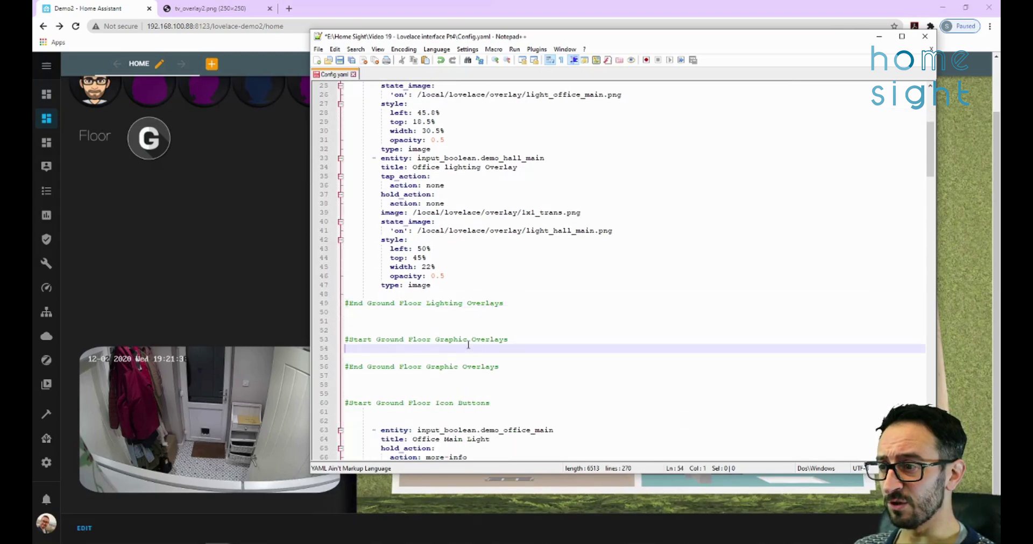
pyautogui.click(376, 356)
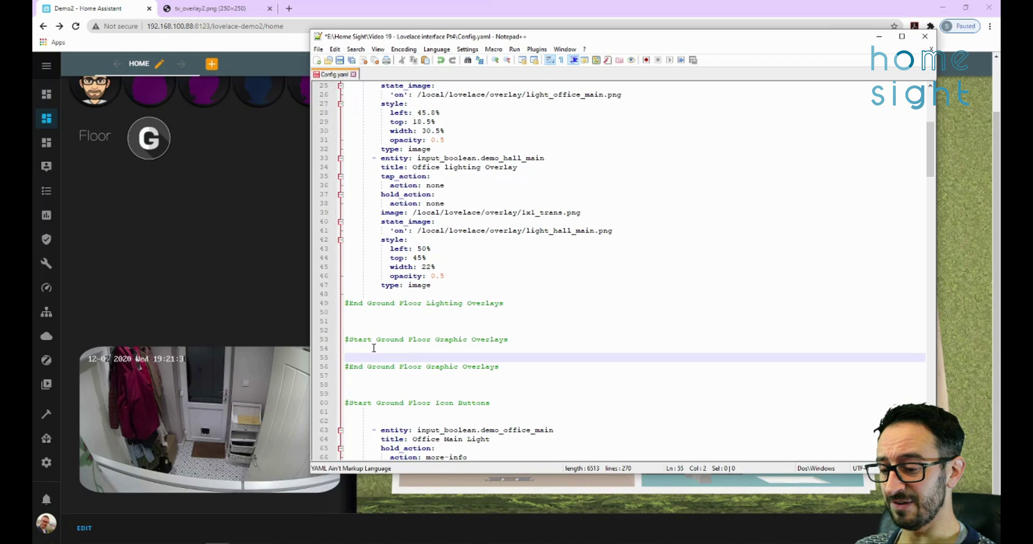
# - Examine the hall lighting overlay and Office Main Light entries surrounding the Ground Floor Graphic Overlays section
pyautogui.moveTo(445, 290); pyautogui.dragTo(377, 186)
pyautogui.scroll(-2, 396, 372)
pyautogui.moveTo(380, 375); pyautogui.dragTo(435, 422)
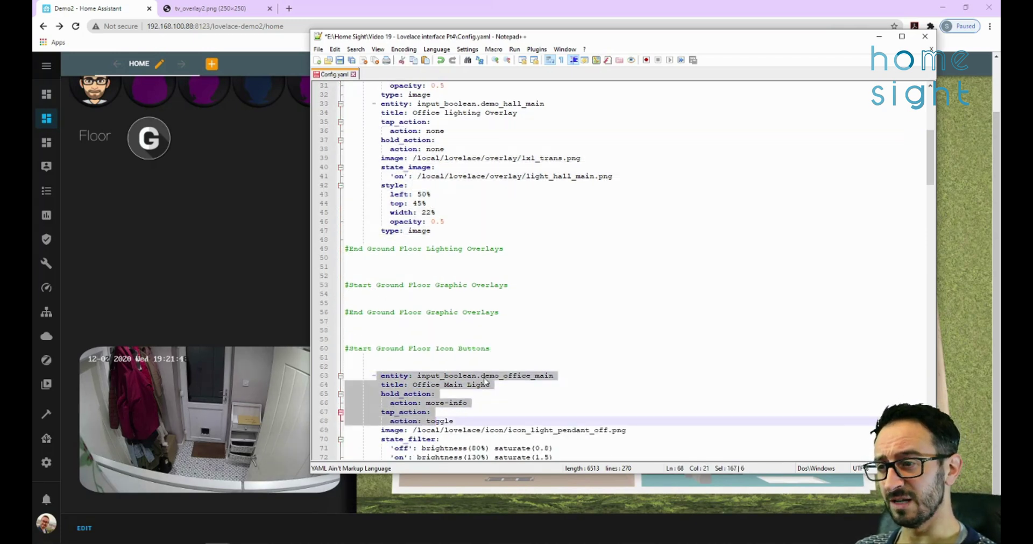
pyautogui.click(485, 381)
pyautogui.click(487, 357)
pyautogui.click(391, 320)
pyautogui.click(373, 332)
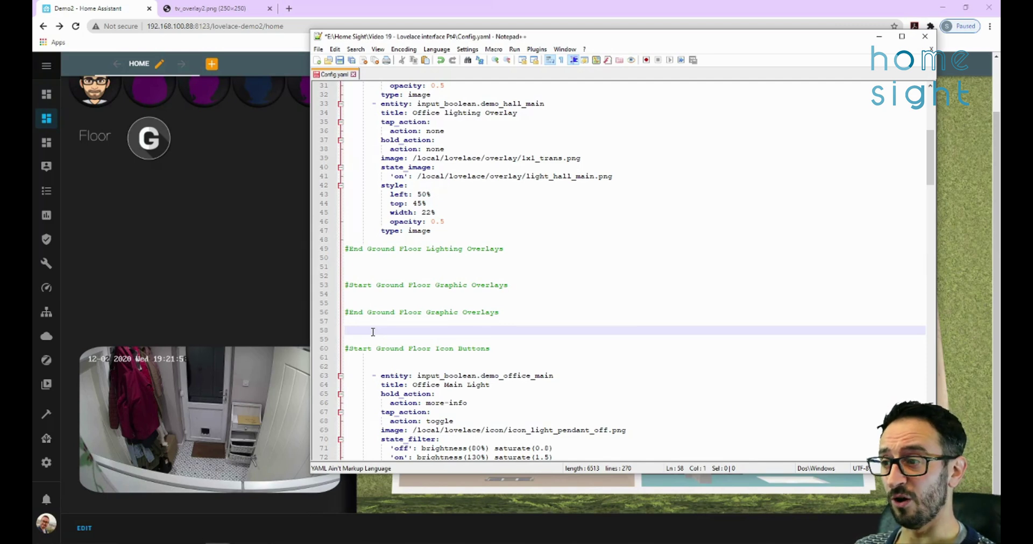
# - Copy the demo_hall_main lighting overlay element into the Ground Floor Graphic Overlays section and align its first line's indentation
pyautogui.click(505, 275)
pyautogui.scroll(1, 511, 279)
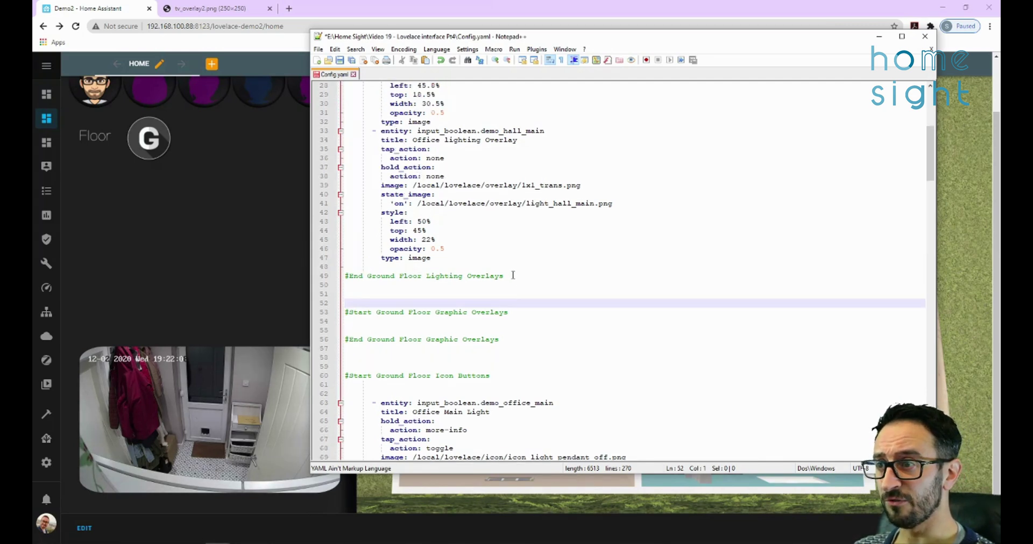
pyautogui.click(371, 131)
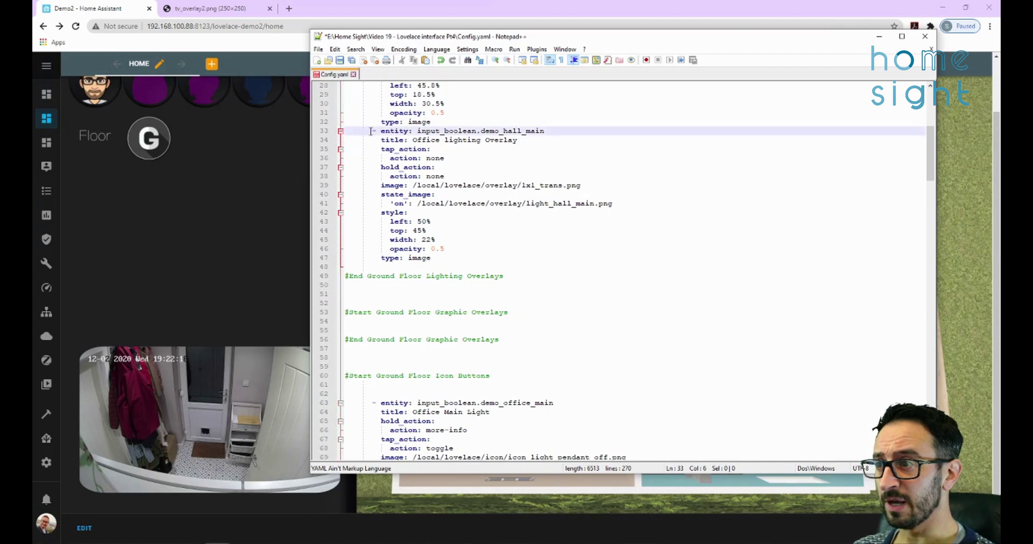
pyautogui.keyDown('shift'); pyautogui.click(436, 258); pyautogui.keyUp('shift')
pyautogui.hotkey('ctrl', 'c')
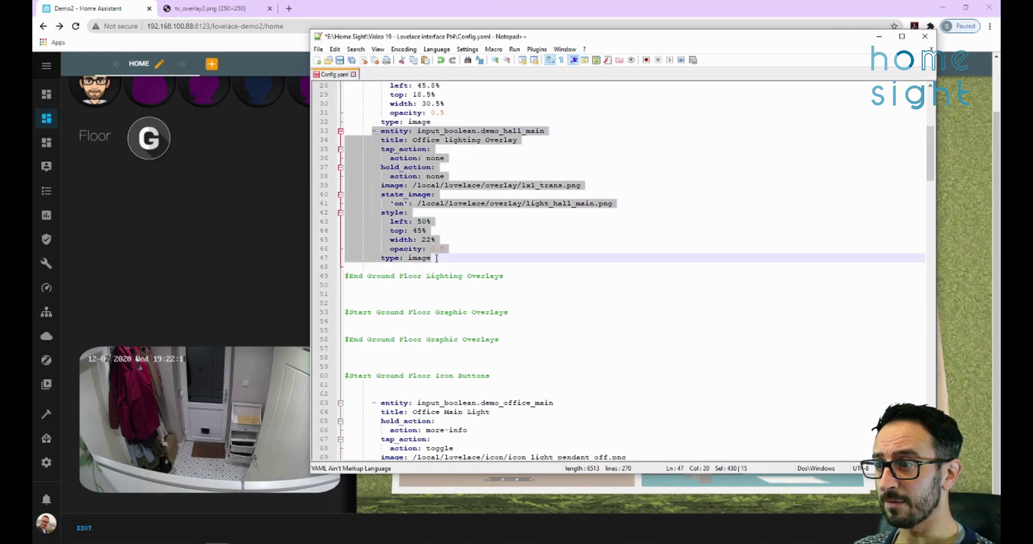
pyautogui.click(382, 320)
pyautogui.hotkey('ctrl', 'v')
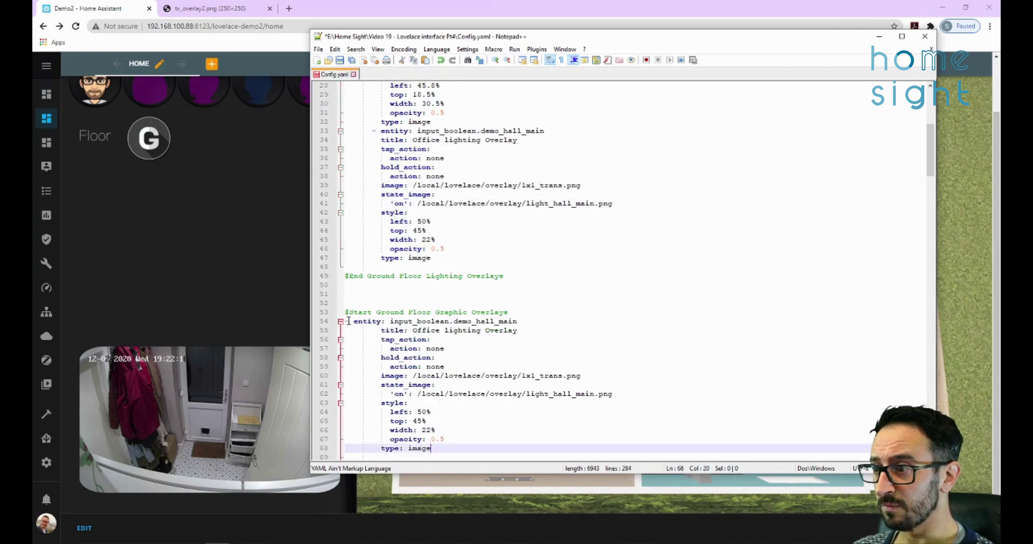
pyautogui.click(387, 321)
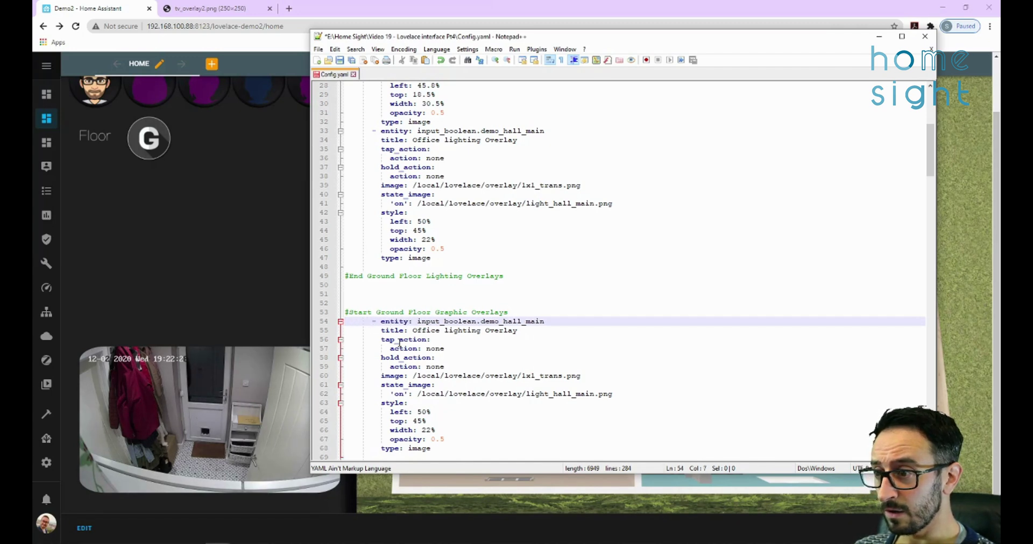
# - Change the copied element's entity to input_boolean.demo_tv and its title to "Living TV"
pyautogui.click(550, 321)
pyautogui.moveTo(550, 320); pyautogui.dragTo(480, 322)
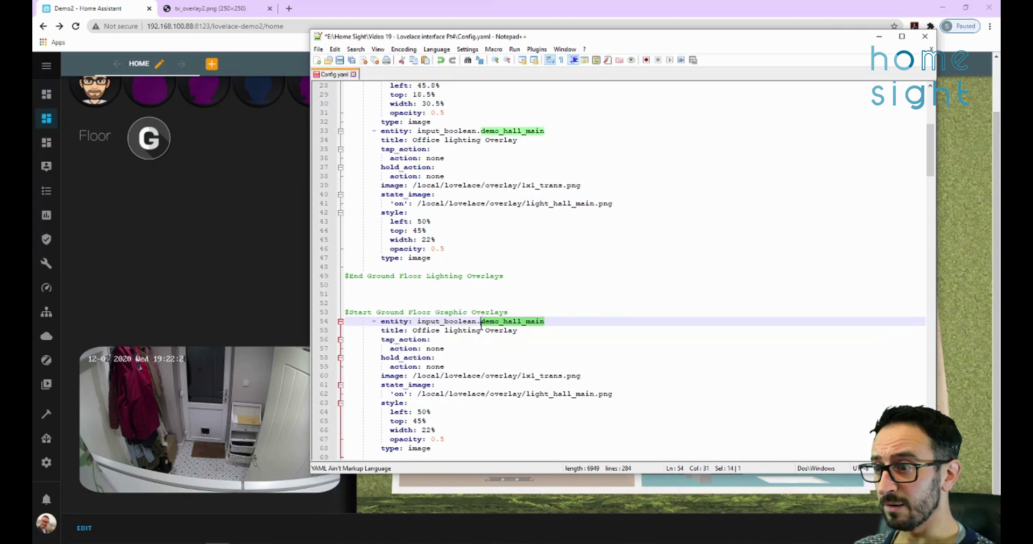
pyautogui.write('d')
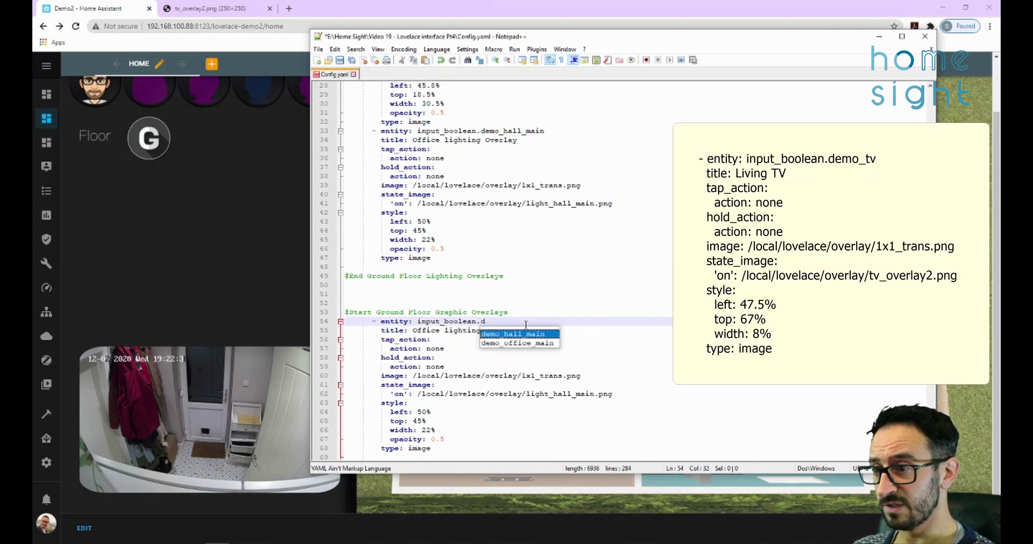
pyautogui.write('emo_tv')
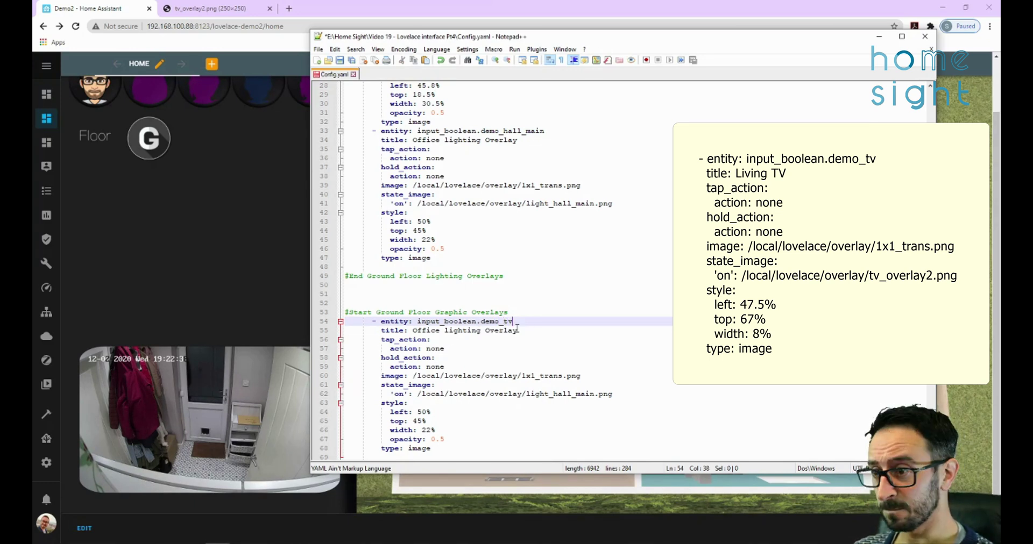
pyautogui.moveTo(518, 331); pyautogui.dragTo(414, 330)
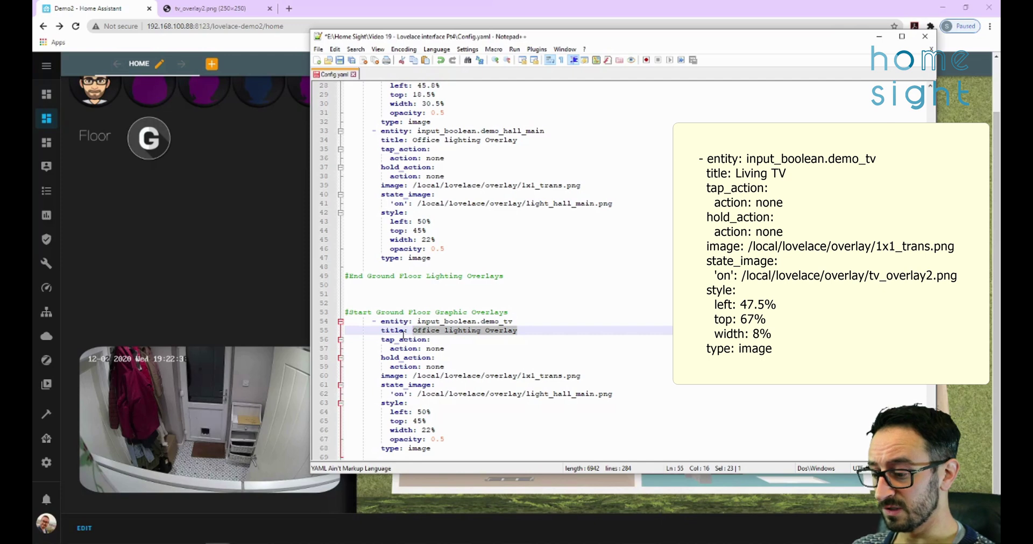
pyautogui.write('Livi')
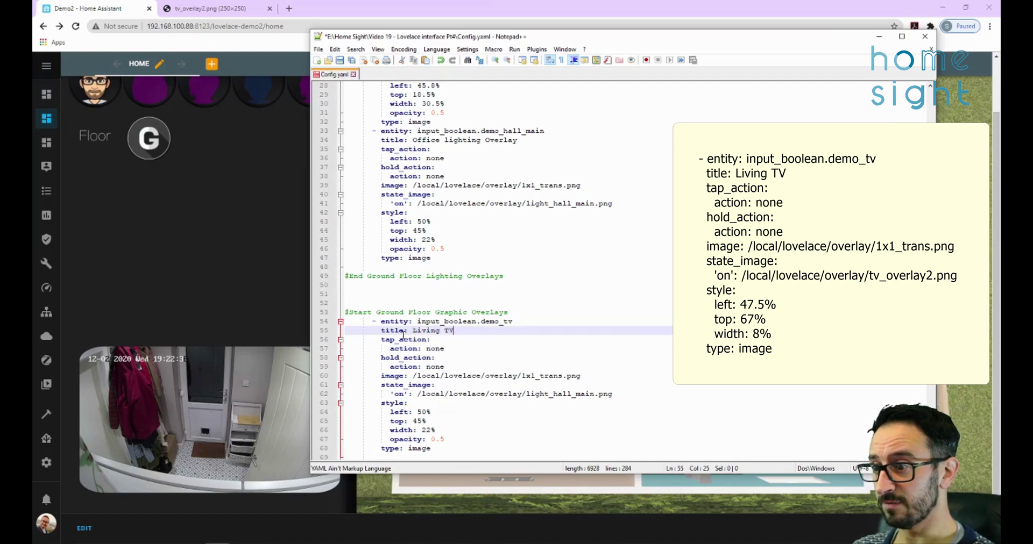
pyautogui.write('ng TV')
# - Delete the opacity line from the Living TV element's style
pyautogui.click(455, 440)
pyautogui.press('BackSpace')
pyautogui.press('BackSpace')
pyautogui.press('BackSpace')
pyautogui.press('BackSpace')
pyautogui.press('BackSpace')
pyautogui.press('BackSpace')
pyautogui.press('BackSpace')
pyautogui.press('BackSpace')
pyautogui.press('BackSpace')
pyautogui.press('BackSpace')
pyautogui.press('BackSpace')
pyautogui.press('BackSpace')
pyautogui.press('BackSpace')
pyautogui.press('BackSpace')
pyautogui.press('BackSpace')
pyautogui.press('BackSpace')
pyautogui.press('BackSpace')
pyautogui.press('BackSpace')
pyautogui.press('BackSpace')
pyautogui.press('BackSpace')
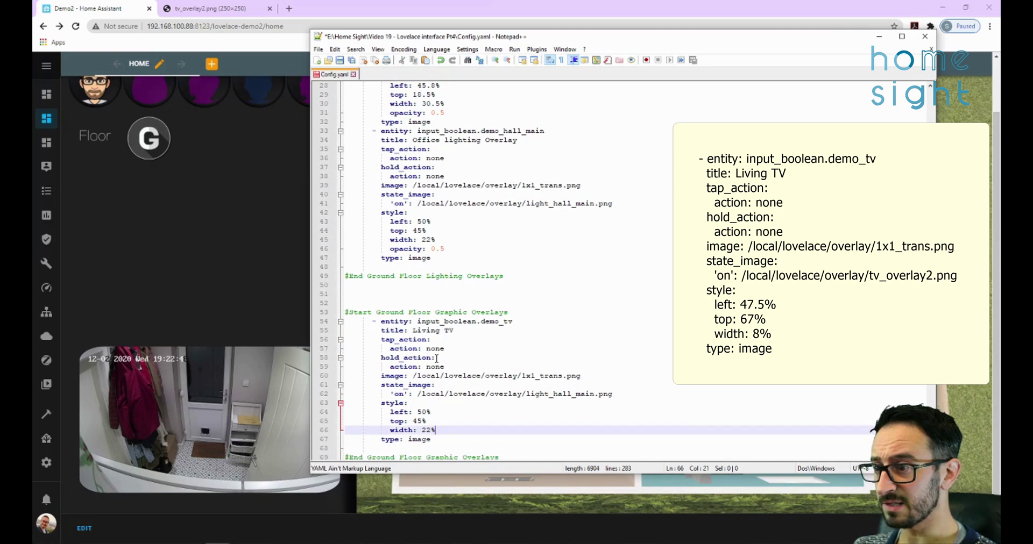
# - Review the Living TV element's default image, 'on' state image, tap action and hold action lines
pyautogui.click(581, 376)
pyautogui.hotkey('ctrl', 'shift', 'Left')
pyautogui.hotkey('ctrl', 'shift', 'Left')
pyautogui.hotkey('ctrl', 'shift', 'Left')
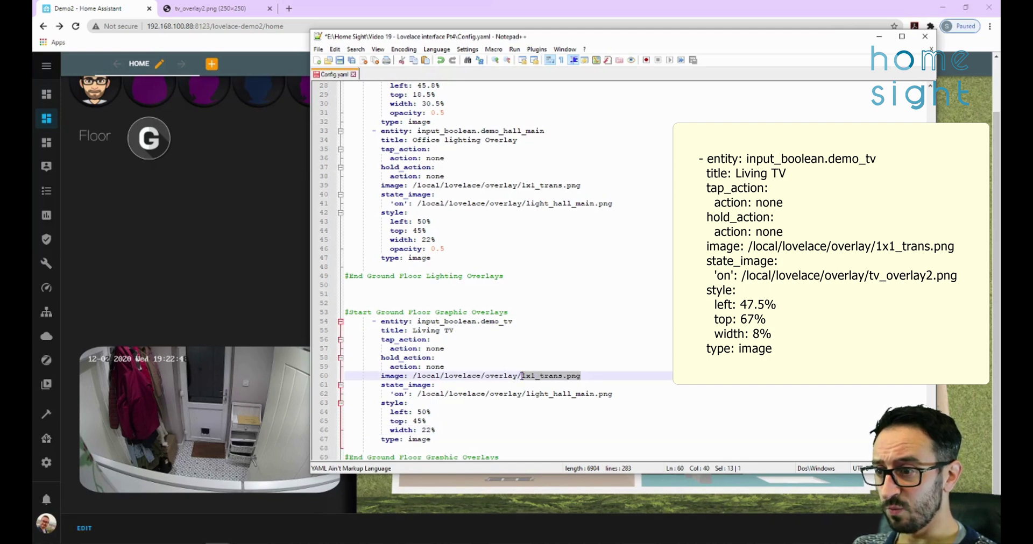
pyautogui.press('Up')
pyautogui.moveTo(581, 376); pyautogui.dragTo(347, 384)
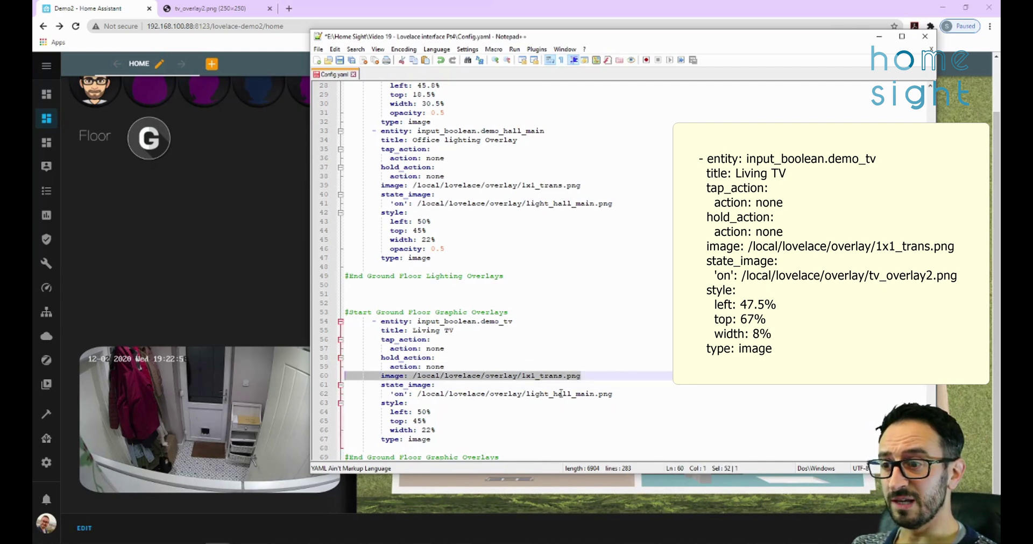
pyautogui.moveTo(614, 397)
pyautogui.mouseDown()
pyautogui.moveTo(401, 394)
pyautogui.moveTo(613, 394)
pyautogui.mouseUp()
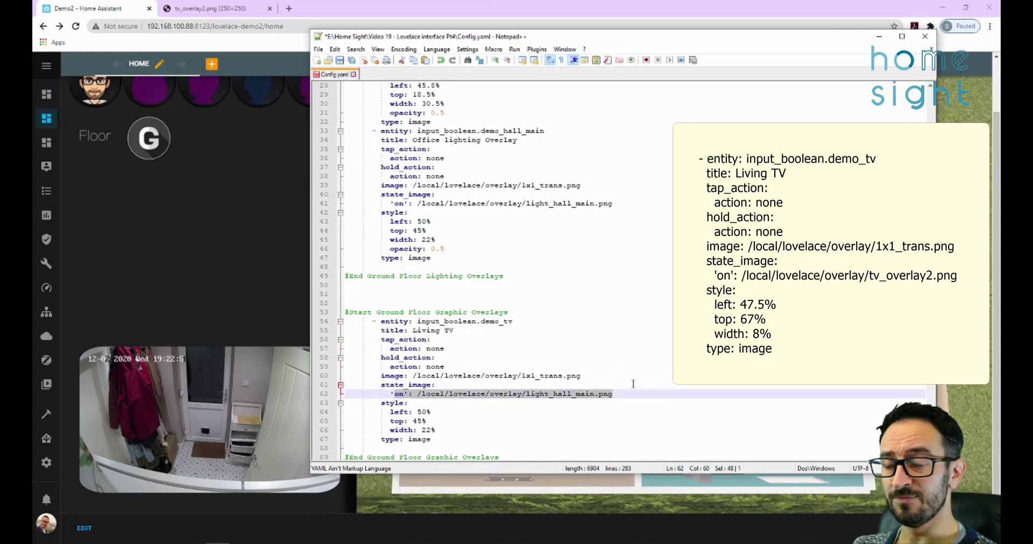
pyautogui.click(427, 340)
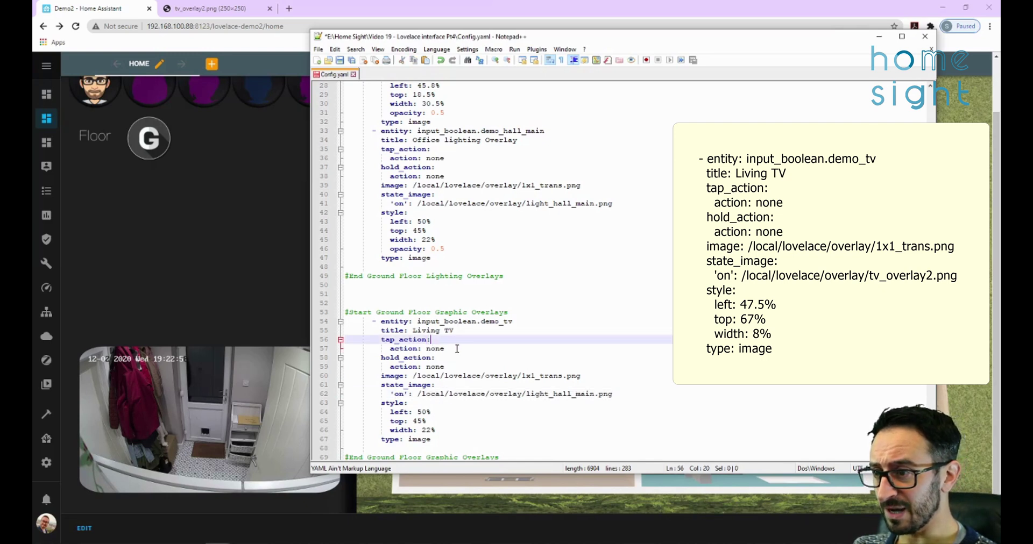
pyautogui.doubleClick(430, 349)
pyautogui.doubleClick(435, 367)
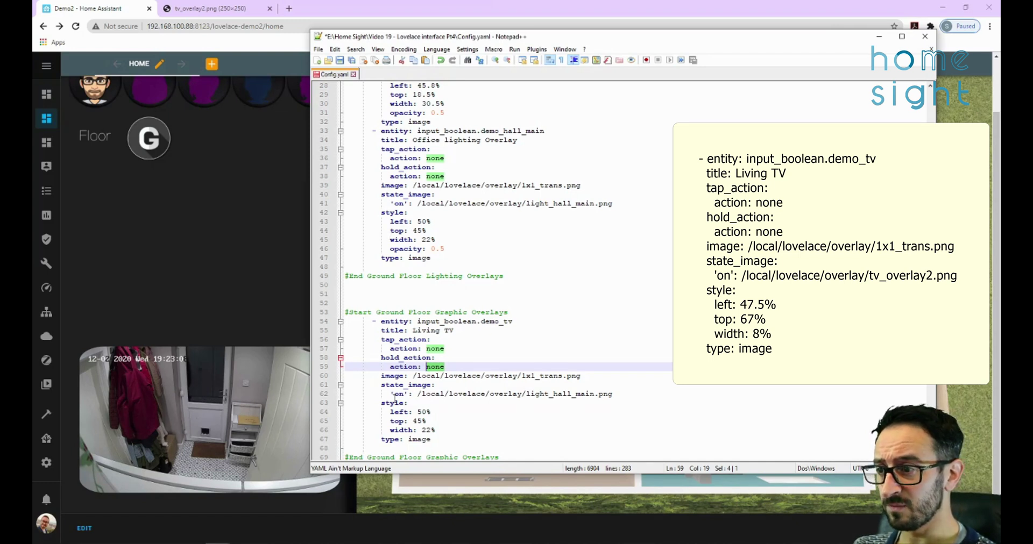
# - Replace the Living TV element's 'on' image path with /local/lovelace/overlay/tv_overlay2.png, copied from the overlay image's address in the browser
pyautogui.moveTo(617, 394); pyautogui.dragTo(513, 394)
pyautogui.moveTo(478, 39); pyautogui.dragTo(508, 44)
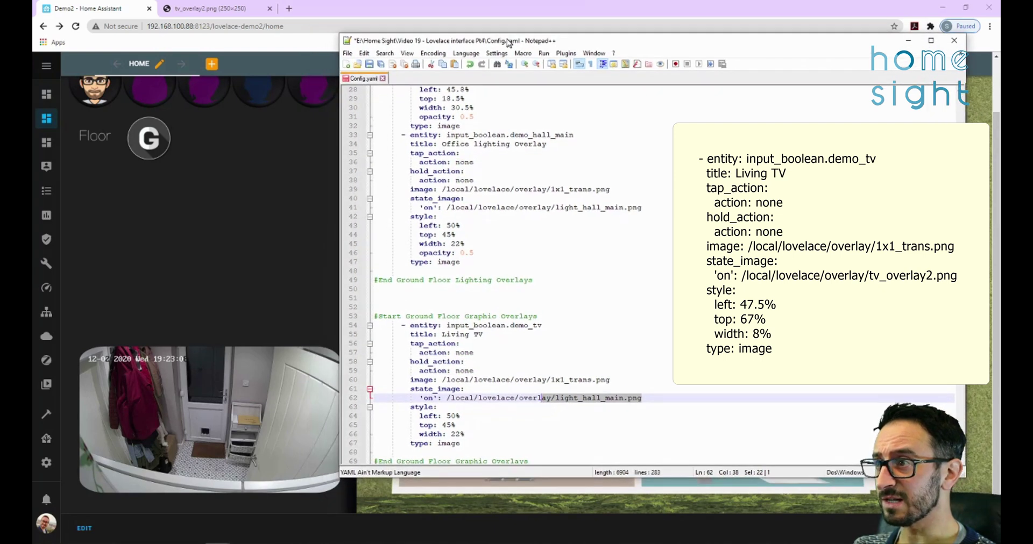
pyautogui.click(204, 8)
pyautogui.moveTo(331, 26); pyautogui.dragTo(211, 30)
pyautogui.hotkey('ctrl', 'c')
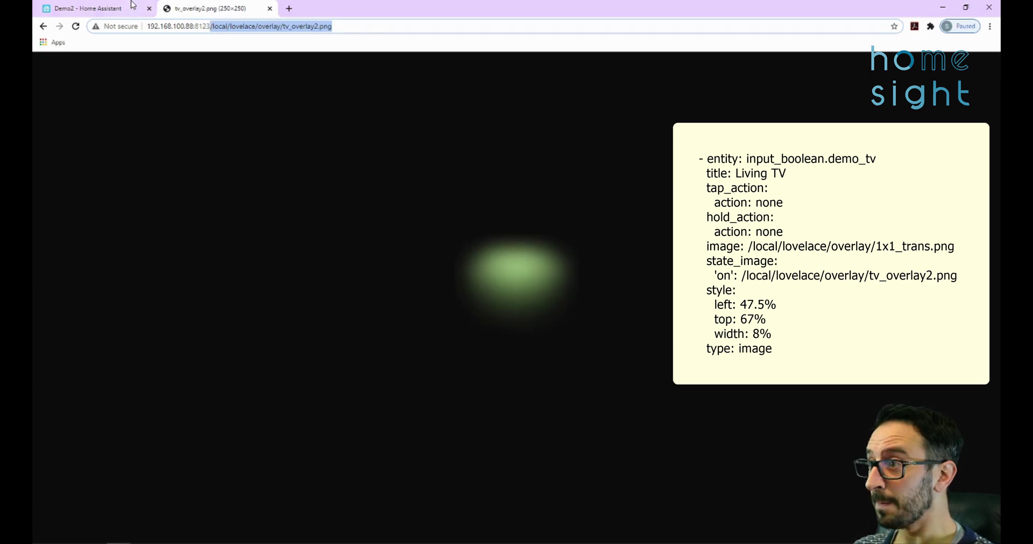
pyautogui.moveTo(226, 542)
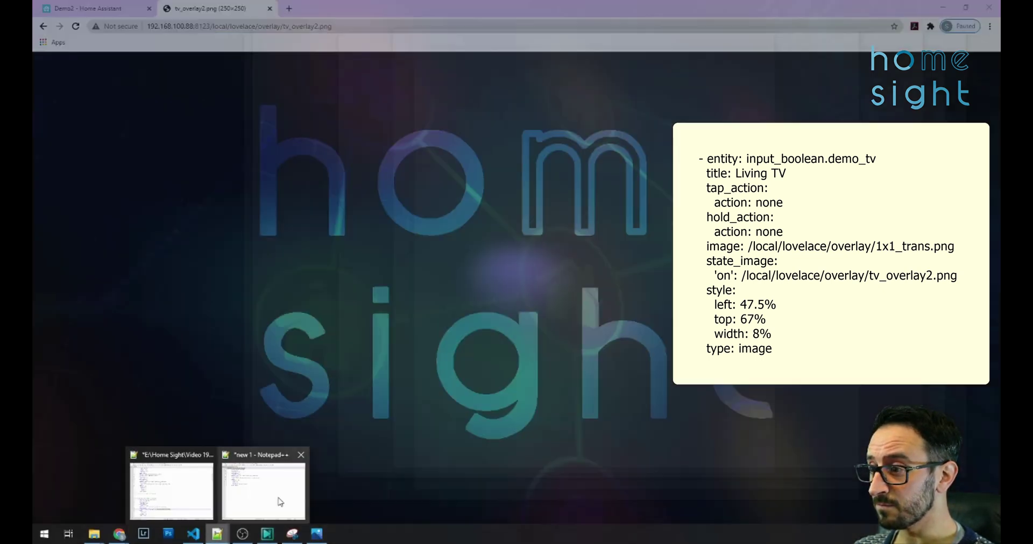
pyautogui.click(173, 484)
pyautogui.moveTo(642, 401); pyautogui.dragTo(449, 399)
pyautogui.hotkey('ctrl', 'v')
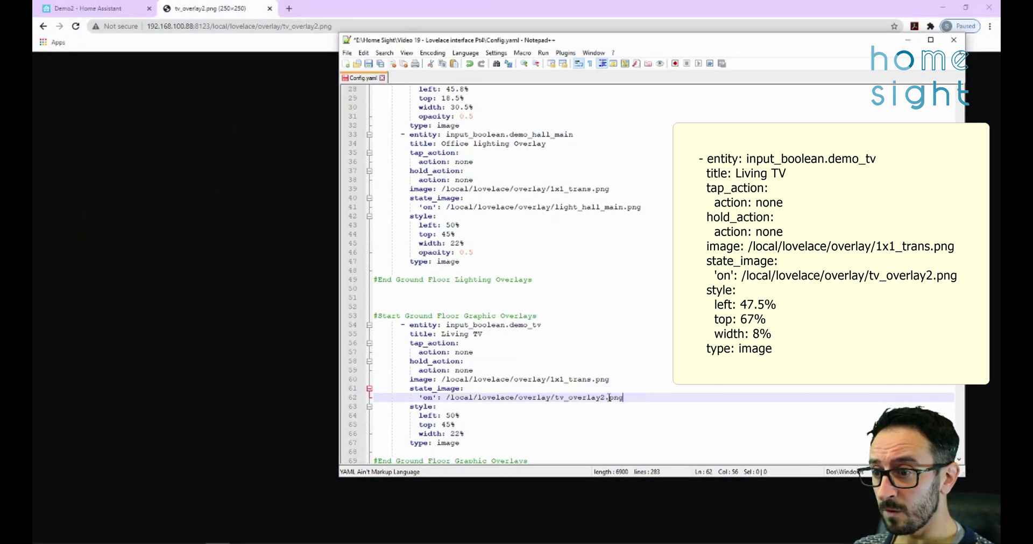
# - Copy the full Config.yaml text, close the overlay image's browser page, and replace the Home Assistant floor plan card's configuration with it
pyautogui.click(447, 407)
pyautogui.click(449, 415)
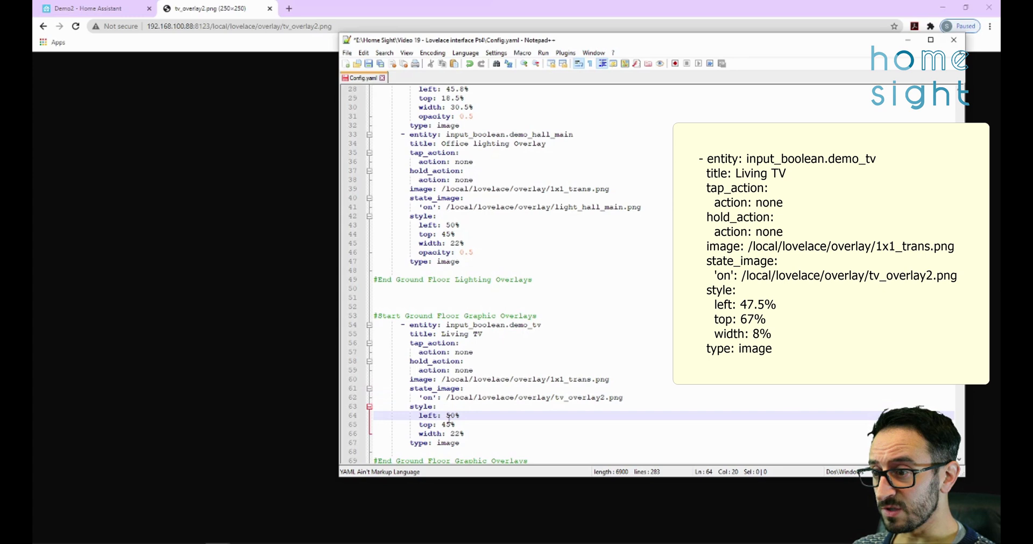
pyautogui.click(470, 433)
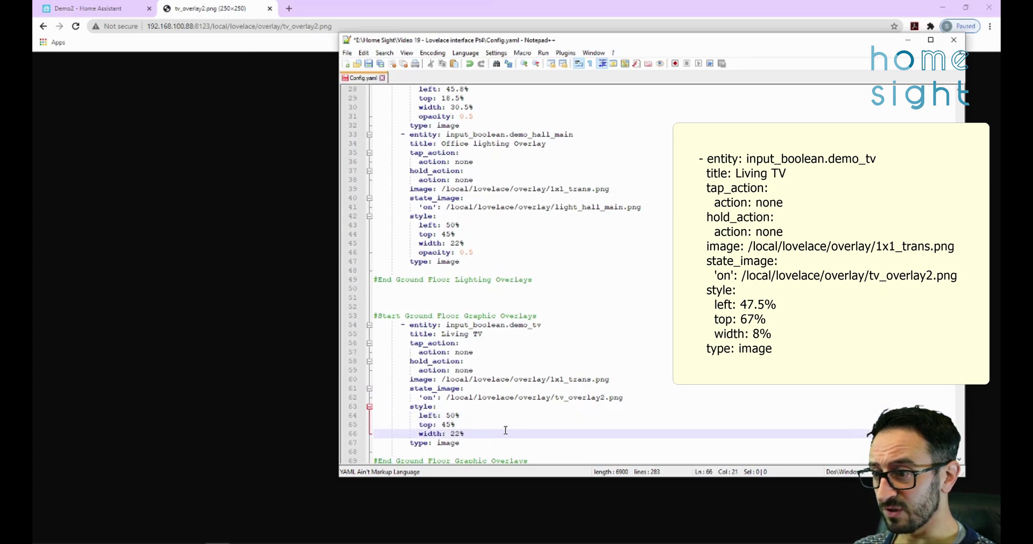
pyautogui.hotkey('ctrl', 'a')
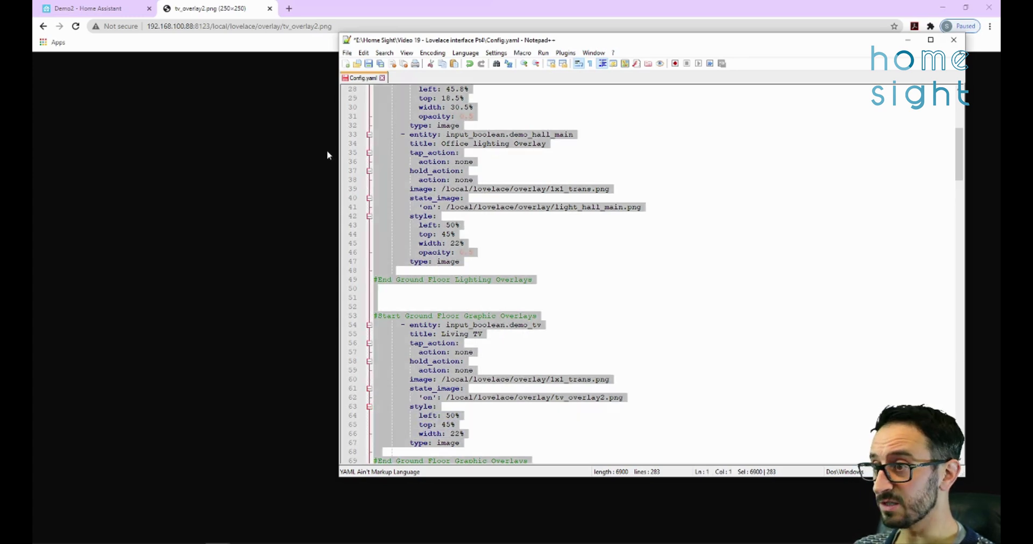
pyautogui.click(129, 8)
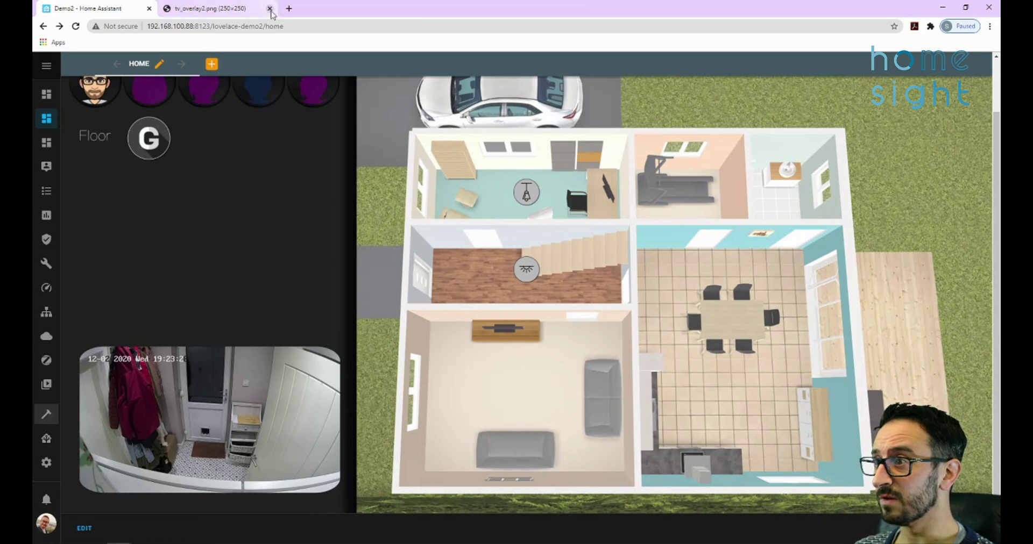
pyautogui.click(270, 8)
pyautogui.scroll(2, 895, 271)
pyautogui.scroll(-1, 885, 289)
pyautogui.click(84, 532)
pyautogui.hotkey('ctrl', 'v')
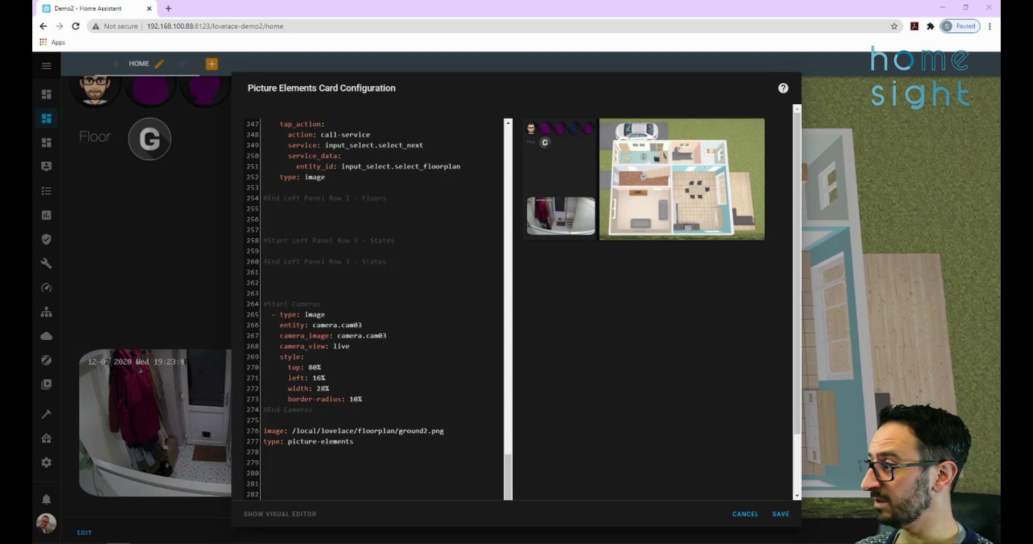
pyautogui.click(661, 159)
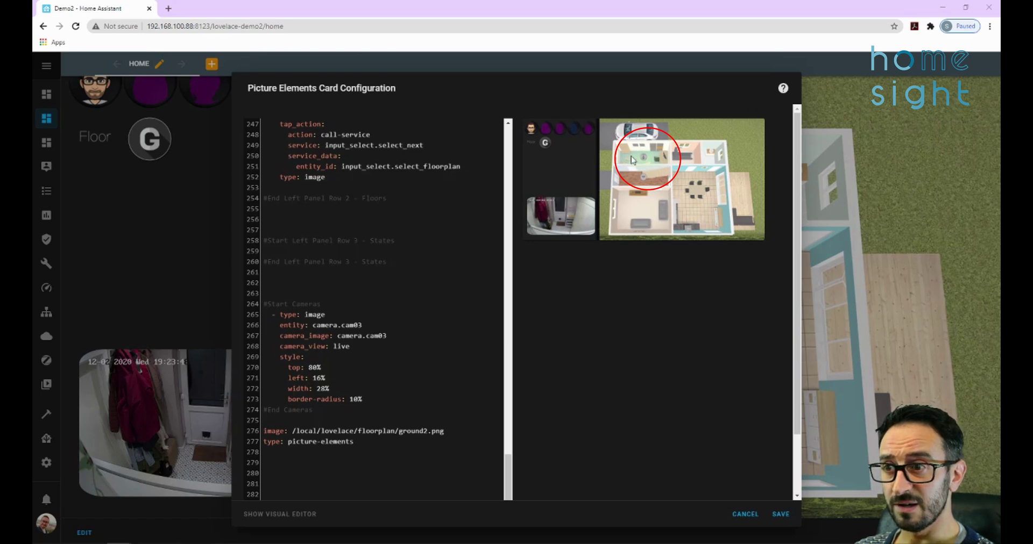
# - Set the Living TV overlay's width to 10% and its top position to 66% in the card configuration
pyautogui.scroll(20, 374, 409)
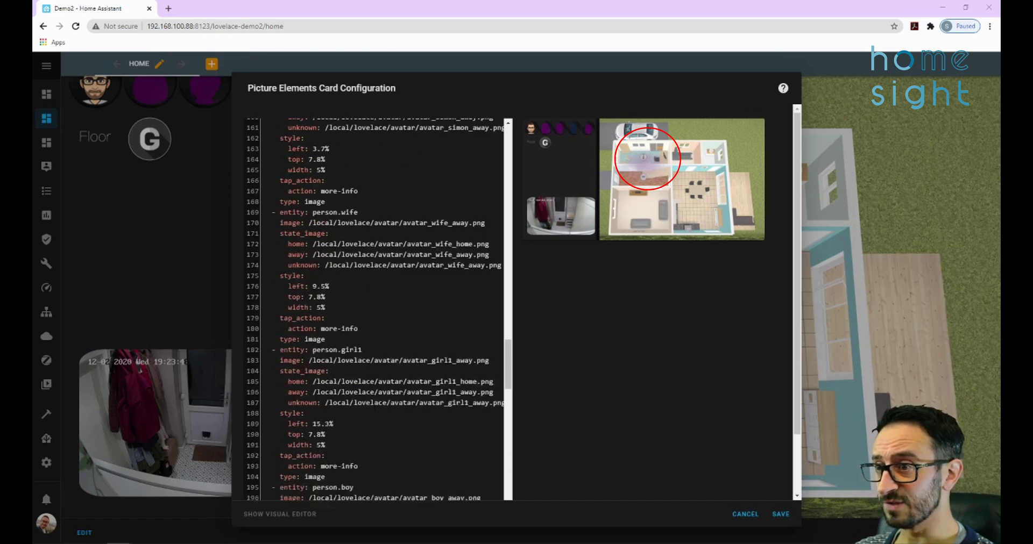
pyautogui.scroll(-10, 509, 364)
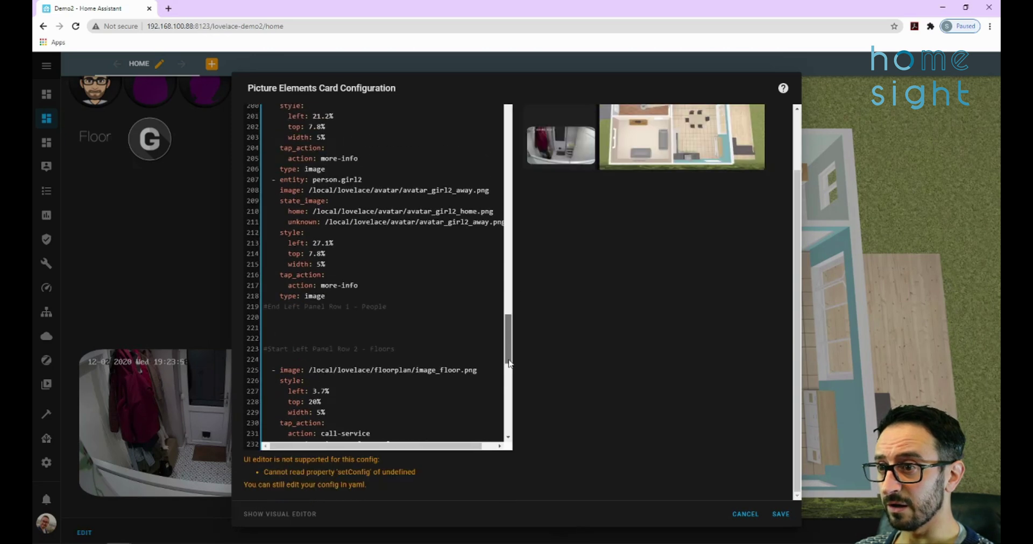
pyautogui.moveTo(510, 364)
pyautogui.mouseDown()
pyautogui.moveTo(510, 350)
pyautogui.moveTo(514, 377)
pyautogui.mouseUp()
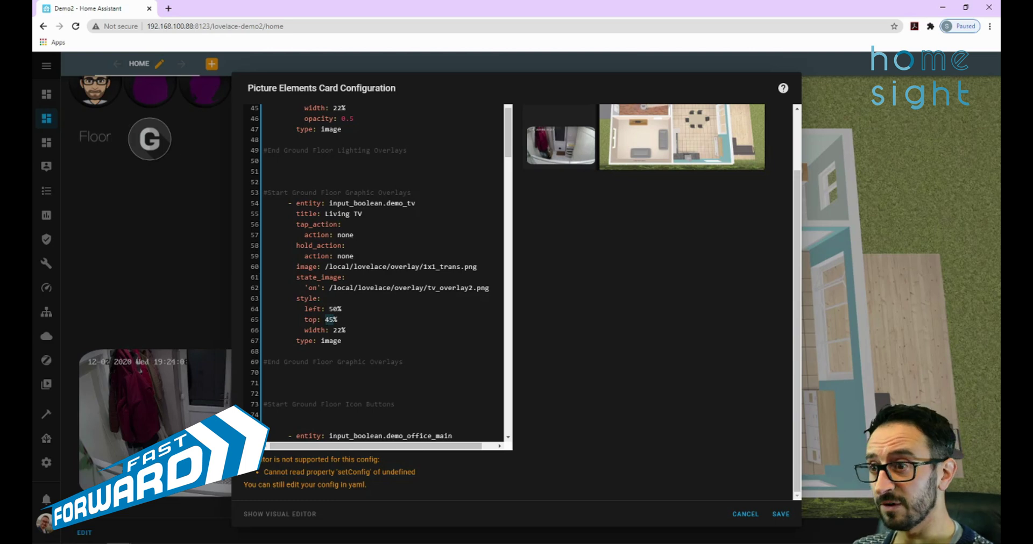
pyautogui.click(339, 329)
pyautogui.press('BackSpace')
pyautogui.press('BackSpace')
pyautogui.write('10')
pyautogui.click(338, 319)
pyautogui.press('BackSpace')
pyautogui.press('BackSpace')
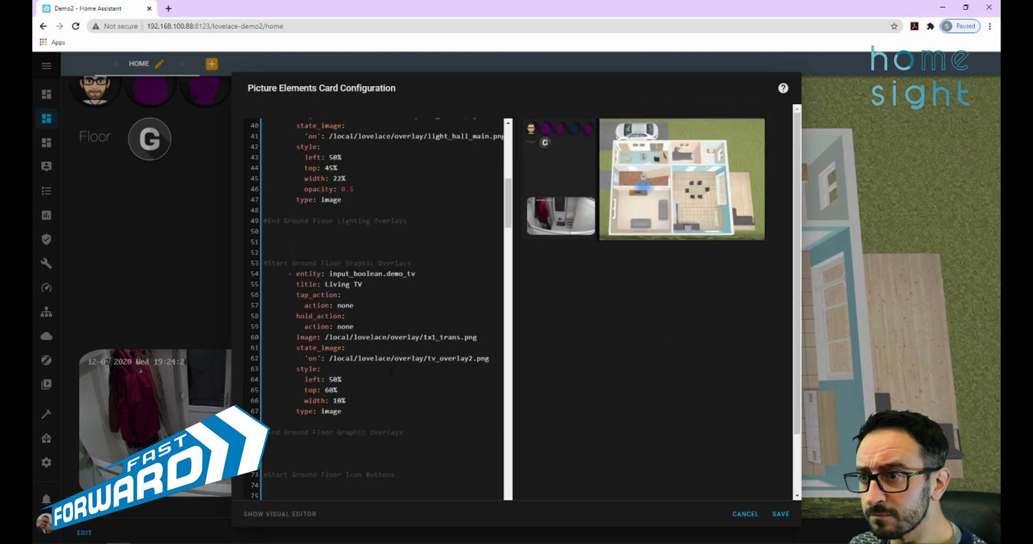
pyautogui.write('66')
# - Set the Living TV overlay's width to 8% and its left position to 47%
pyautogui.press('Down')
pyautogui.press('End')
pyautogui.press('Left')
pyautogui.press('BackSpace')
pyautogui.press('BackSpace')
pyautogui.write('8')
pyautogui.press('Up')
pyautogui.press('Up')
pyautogui.press('End')
pyautogui.press('Left')
pyautogui.press('BackSpace')
pyautogui.press('BackSpace')
pyautogui.write('47')
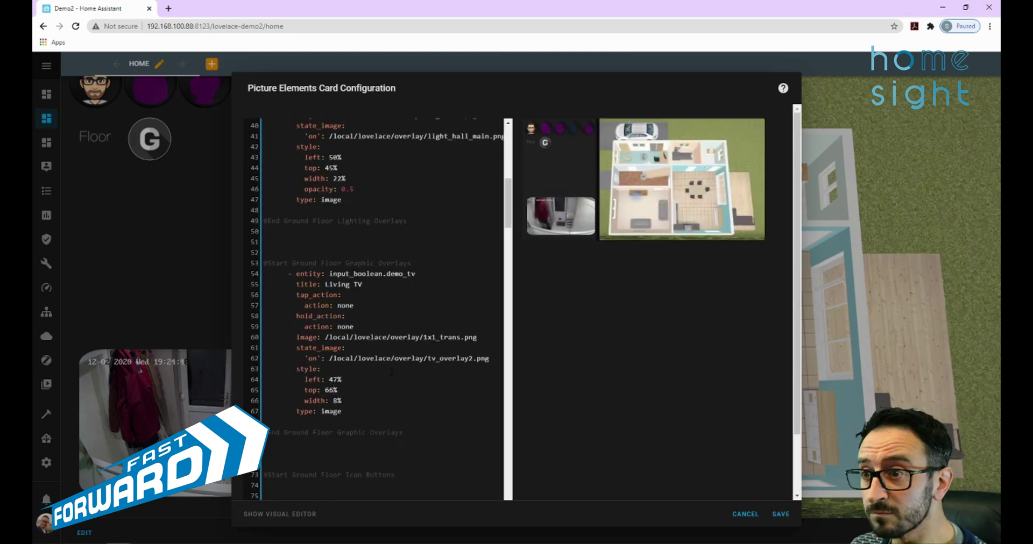
# - Fine-tune the Living TV overlay's position to left 47.5% and top 67%
pyautogui.write('.5')
pyautogui.press('Down')
pyautogui.press('End')
pyautogui.press('Left')
pyautogui.press('BackSpace')
pyautogui.write('7')
# - Copy the repositioned Living TV element from the card configuration and carry it over to Config.yaml in Notepad++
pyautogui.moveTo(265, 274); pyautogui.dragTo(346, 411)
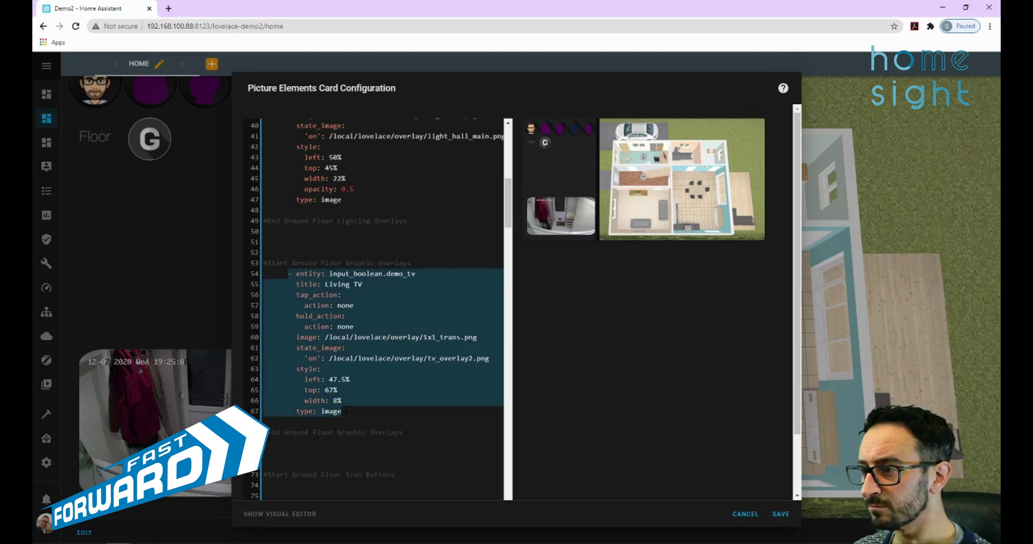
pyautogui.hotkey('ctrl', 'c')
pyautogui.hotkey('alt', 'Tab')
pyautogui.click(400, 298)
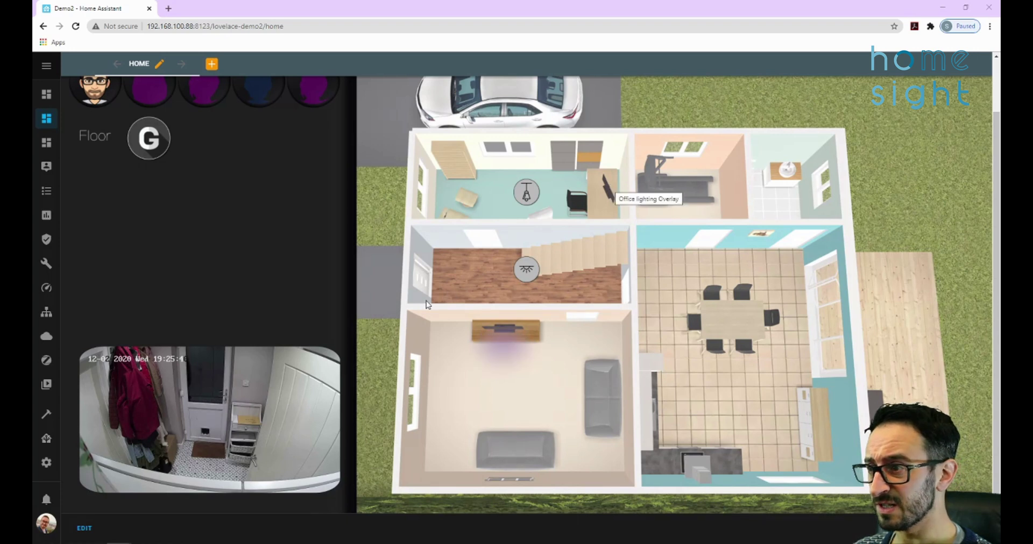
# - Duplicate the Living TV element directly below itself in the Ground Floor Graphic Overlays section of Config.yaml
pyautogui.moveTo(274, 540)
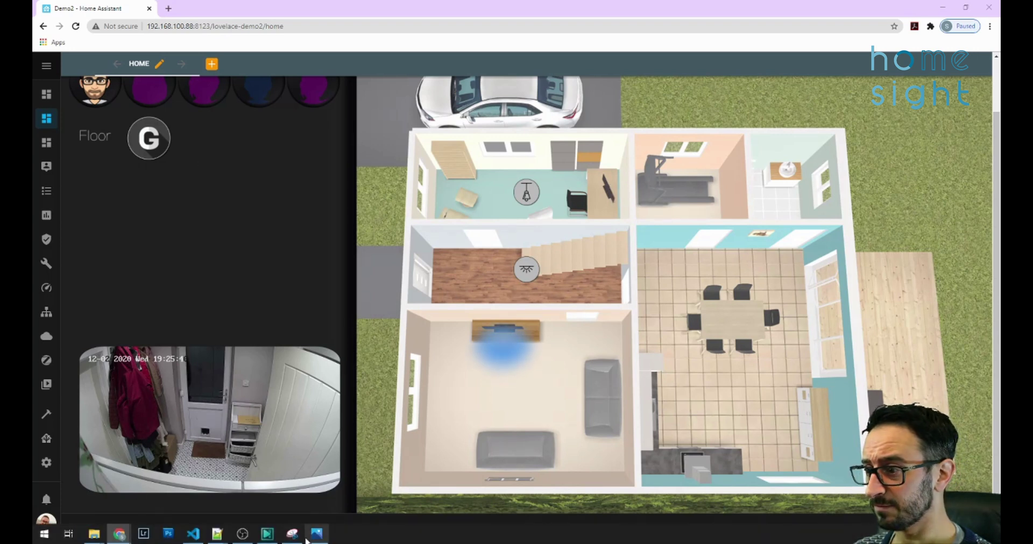
pyautogui.moveTo(217, 534)
pyautogui.click(218, 483)
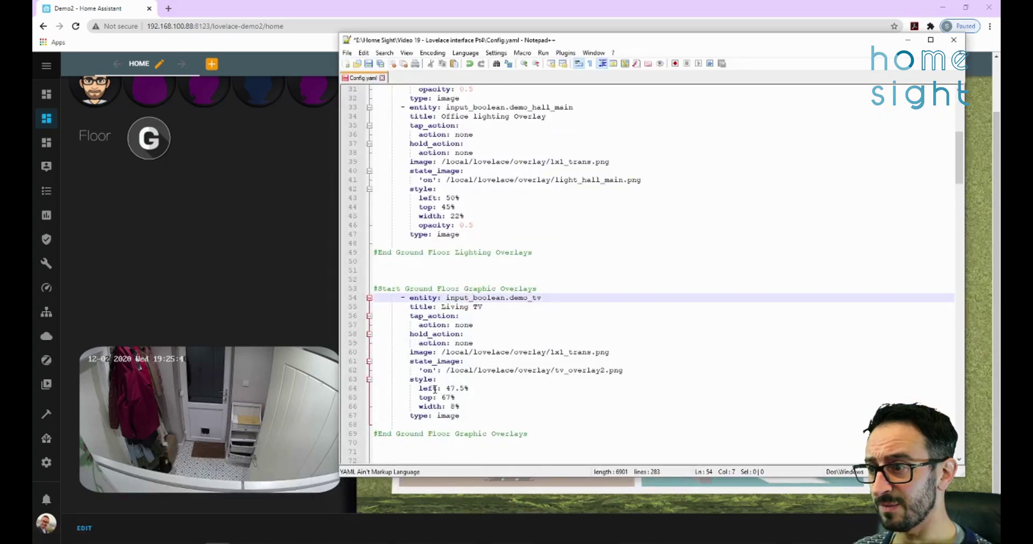
pyautogui.keyDown('shift'); pyautogui.click(460, 414); pyautogui.keyUp('shift')
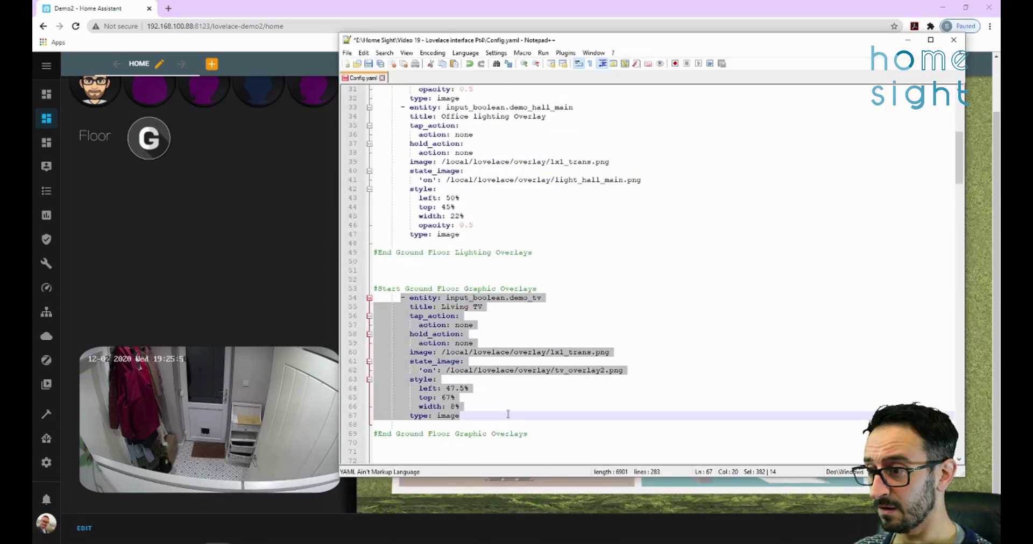
pyautogui.click(508, 414)
pyautogui.press('Return')
pyautogui.hotkey('ctrl', 'v')
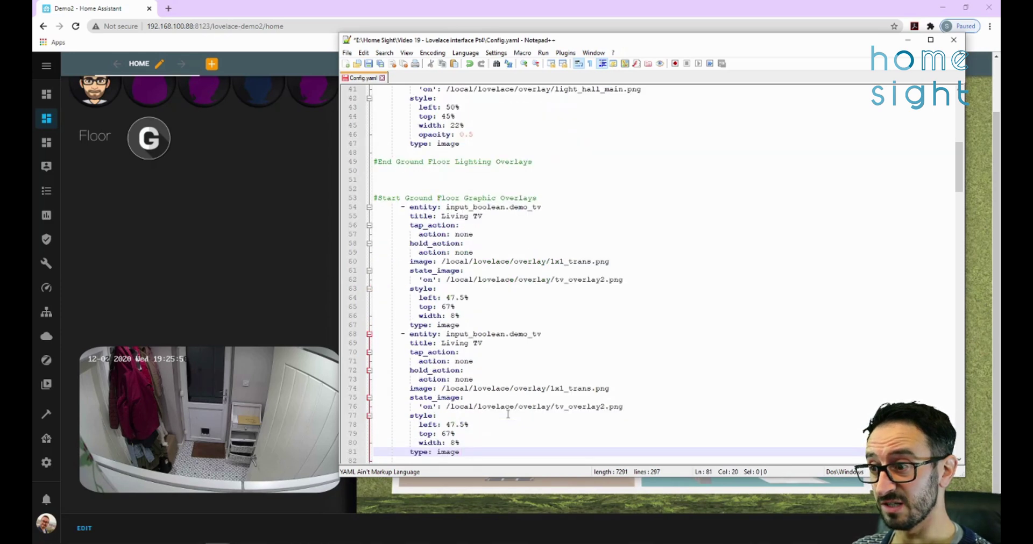
# - Change the duplicated element's title to "Office Monitor" and check its 'on' state image file
pyautogui.moveTo(483, 343); pyautogui.dragTo(442, 344)
pyautogui.write('Office Mont')
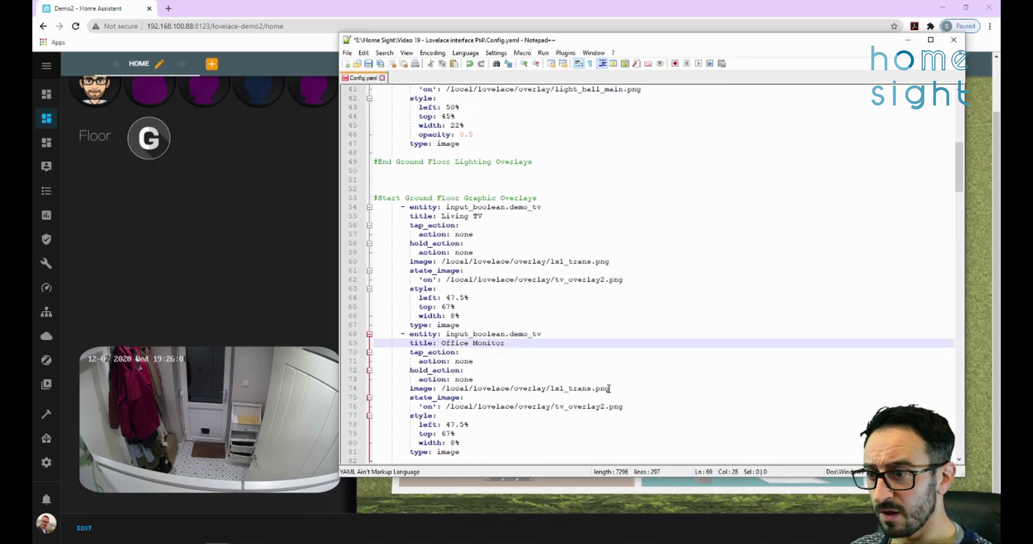
pyautogui.moveTo(557, 408); pyautogui.dragTo(623, 407)
# - Uncover the floor plan's office area and set the Office Monitor overlay's left position to 50% and top position to 10%
pyautogui.moveTo(495, 42); pyautogui.dragTo(802, 55)
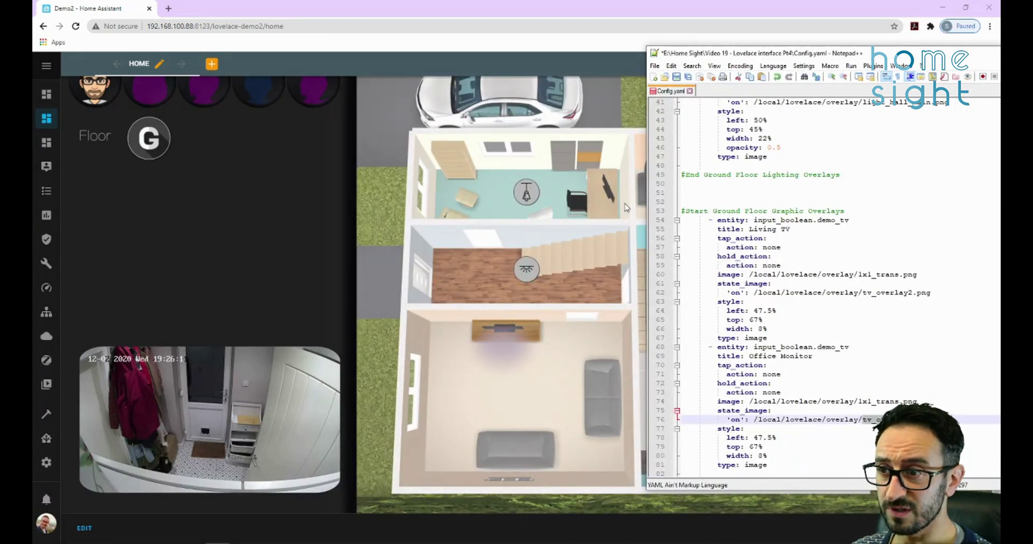
pyautogui.moveTo(815, 59); pyautogui.dragTo(806, 54)
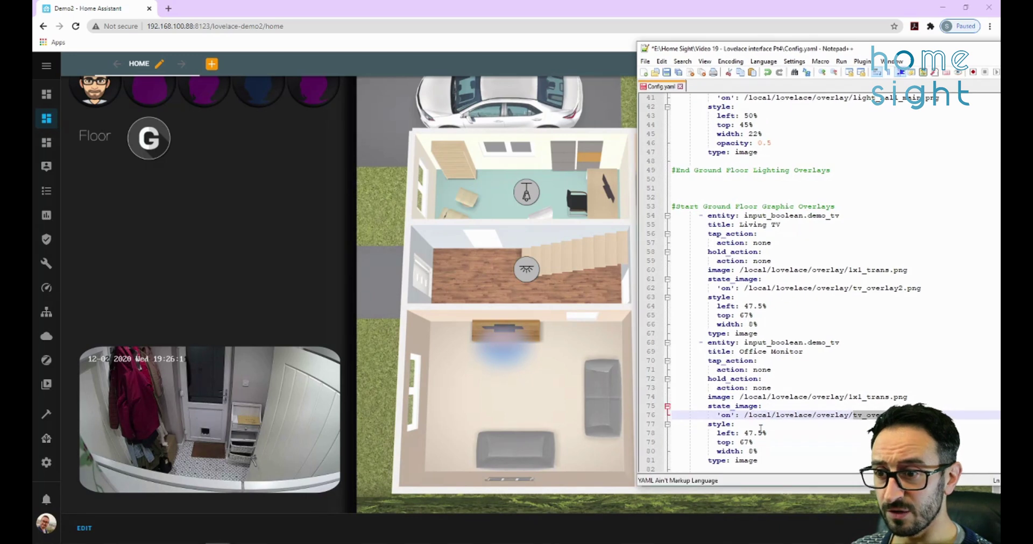
pyautogui.moveTo(744, 434); pyautogui.dragTo(761, 433)
pyautogui.write('10')
pyautogui.hotkey('ctrl', 'z')
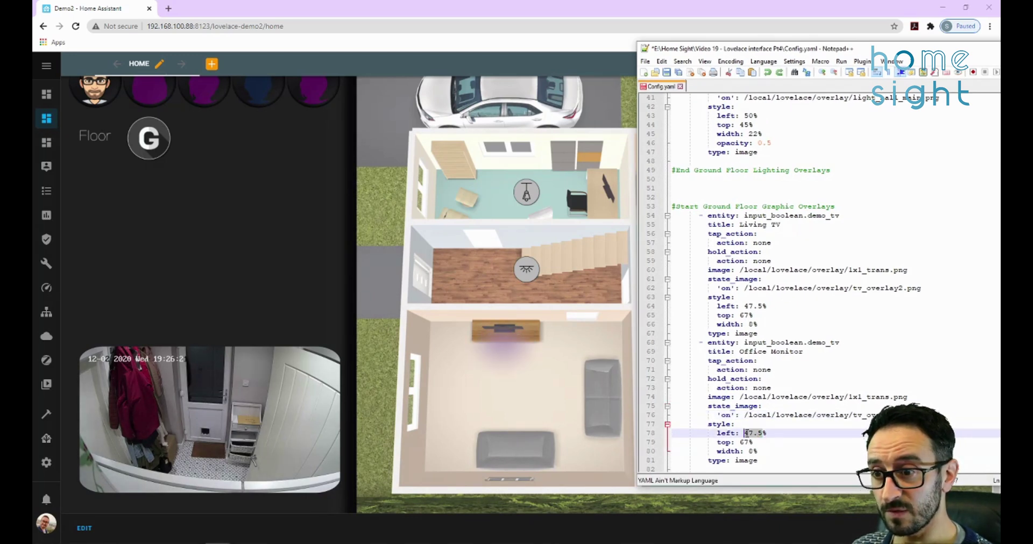
pyautogui.write('50')
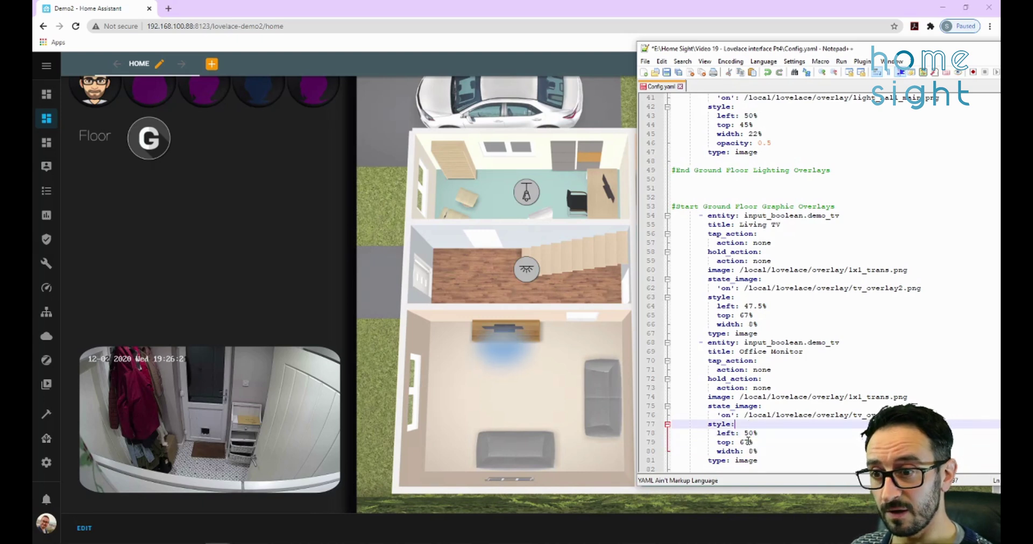
pyautogui.click(749, 442)
pyautogui.doubleClick(747, 442)
pyautogui.write('10')
# - Update the Home Assistant picture elements card with the entire Config.yaml contents, including the Office Monitor element
pyautogui.hotkey('ctrl', 'a')
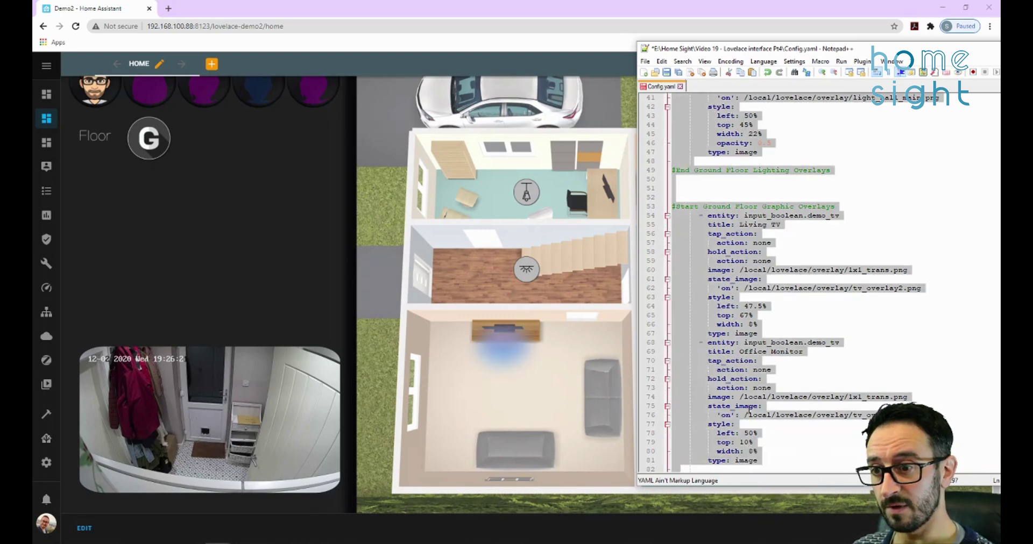
pyautogui.click(152, 410)
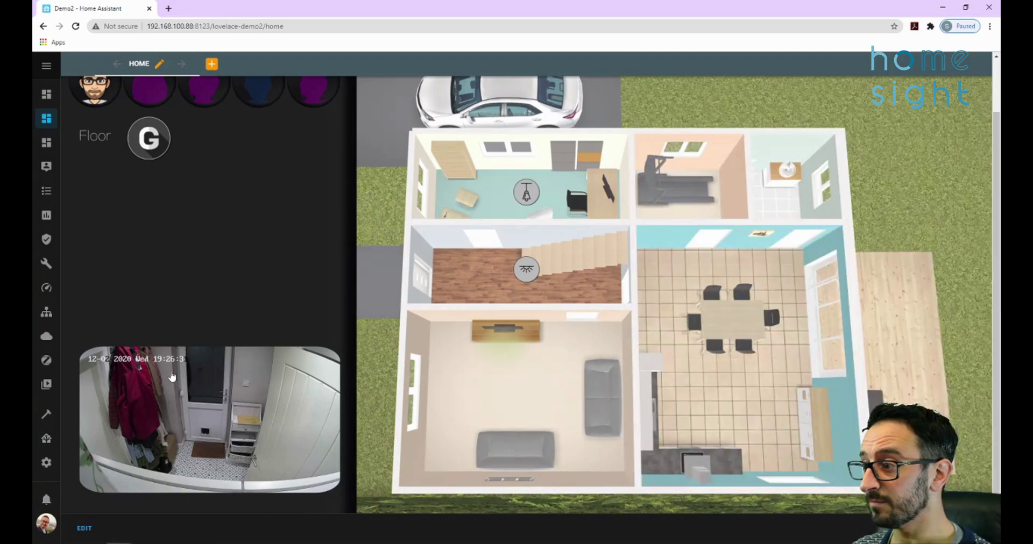
pyautogui.click(85, 529)
pyautogui.scroll(-20, 437, 285)
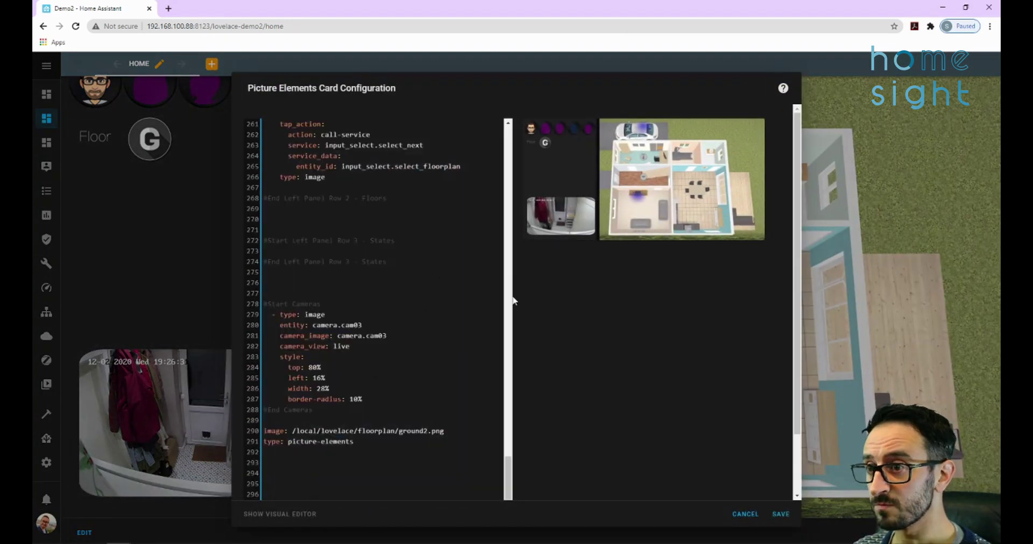
pyautogui.click(640, 131)
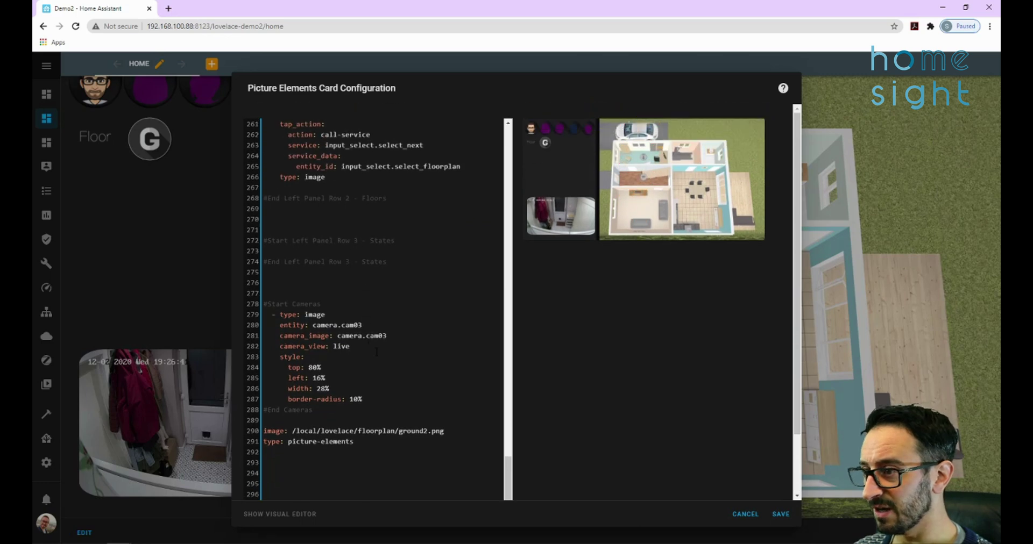
# - Set the Office Monitor overlay's left position to 60% and top position to 30% in the card configuration
pyautogui.scroll(2, 377, 351)
pyautogui.scroll(20, 377, 350)
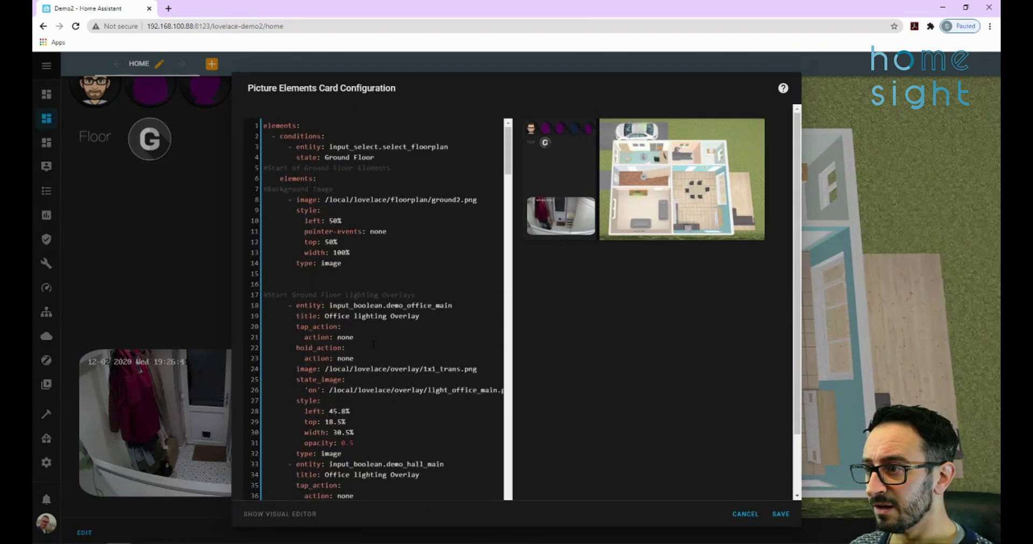
pyautogui.scroll(-6, 374, 345)
pyautogui.scroll(-4, 372, 345)
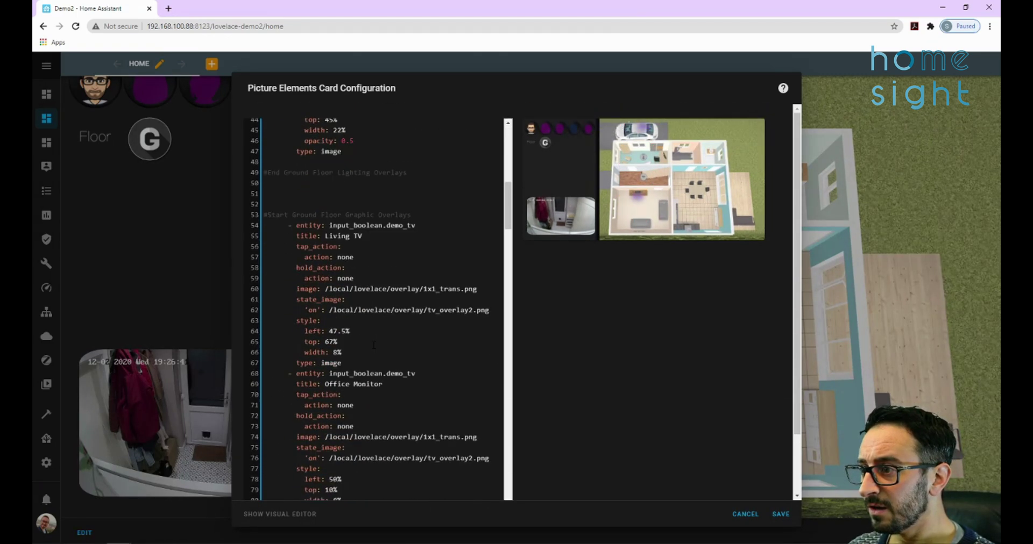
pyautogui.scroll(2, 388, 345)
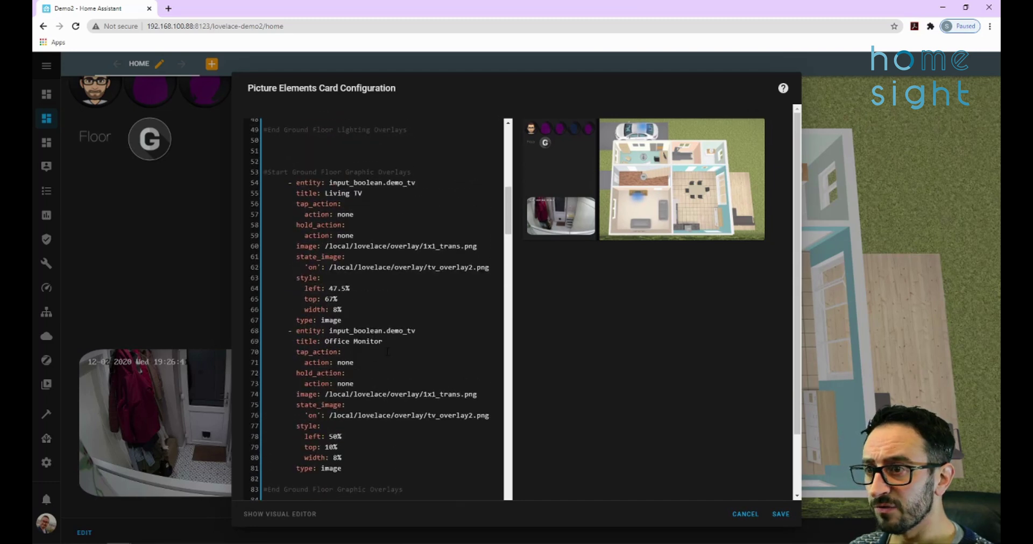
pyautogui.click(333, 436)
pyautogui.press('BackSpace')
pyautogui.write('6')
pyautogui.click(330, 447)
pyautogui.press('BackSpace')
pyautogui.write('3')
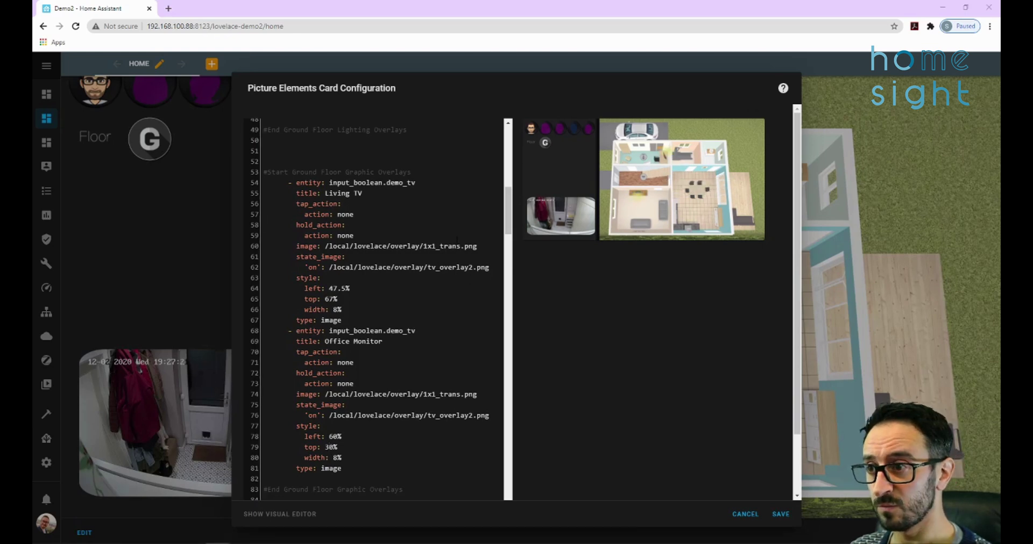
pyautogui.scroll(-1, 359, 444)
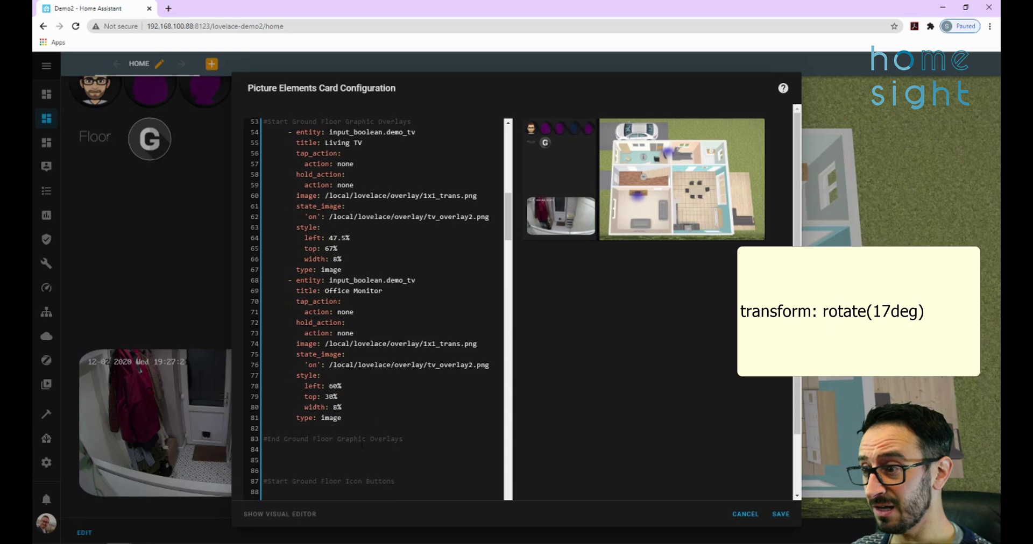
# - Add a transform of rotate(17deg) to the Office Monitor overlay's style in the card configuration
pyautogui.click(393, 407)
pyautogui.press('Return')
pyautogui.hotkey('ctrl', 'v')
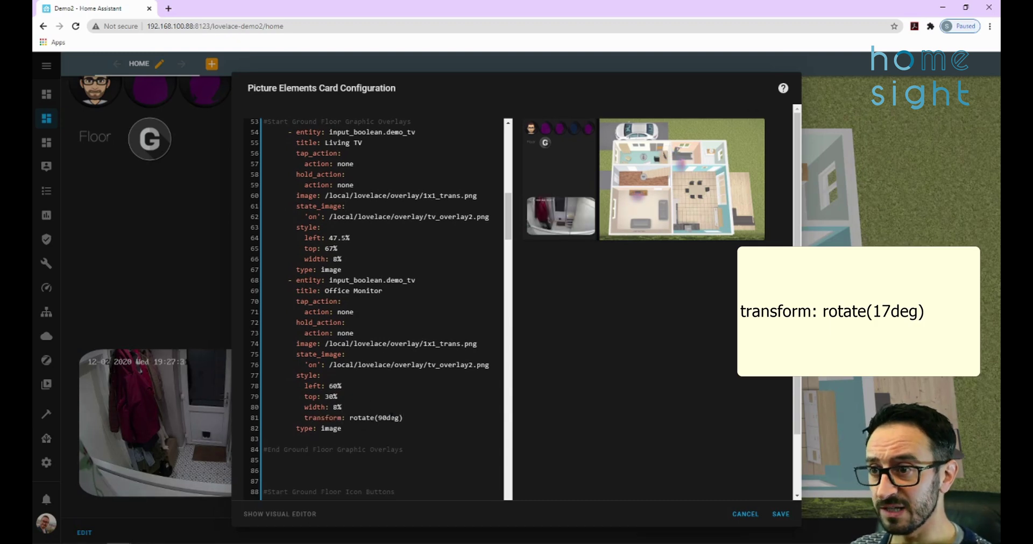
pyautogui.moveTo(378, 418); pyautogui.dragTo(386, 418)
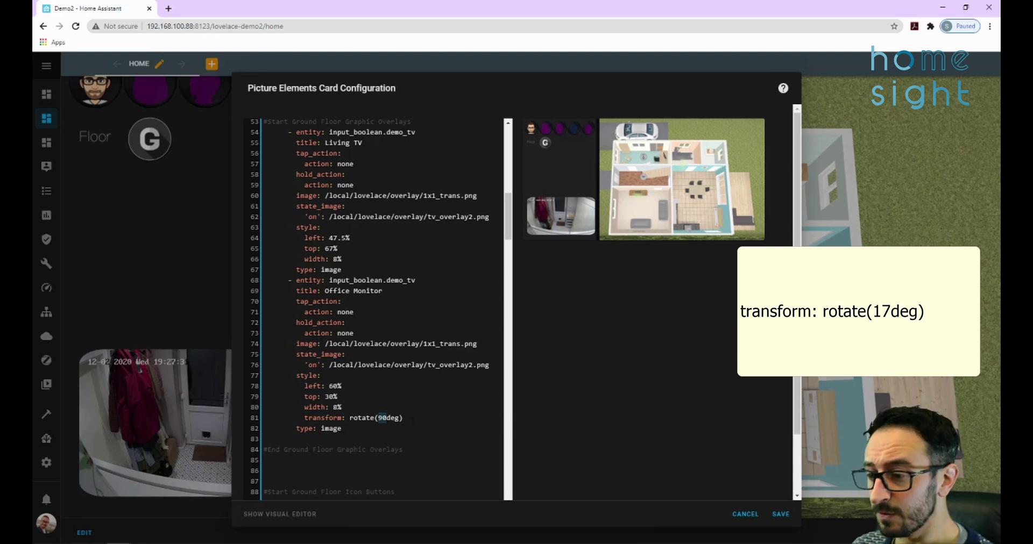
pyautogui.write('17')
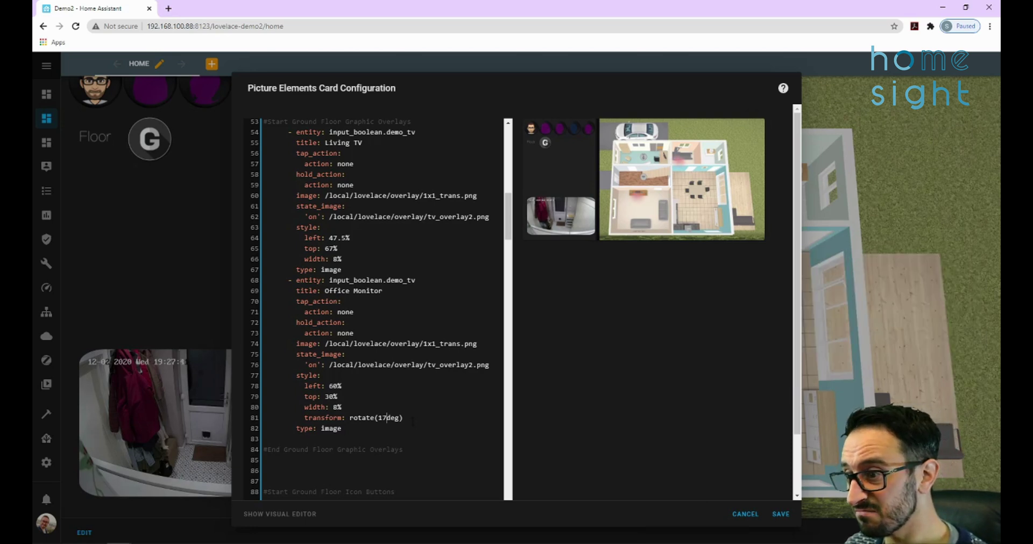
# - Set the Office Monitor overlay's left position to 53% and top position to 27%, and save the card
pyautogui.click(338, 386)
pyautogui.press('BackSpace')
pyautogui.press('BackSpace')
pyautogui.write('50')
pyautogui.press('BackSpace')
pyautogui.write('3')
pyautogui.click(334, 396)
pyautogui.press('BackSpace')
pyautogui.press('BackSpace')
pyautogui.write('25')
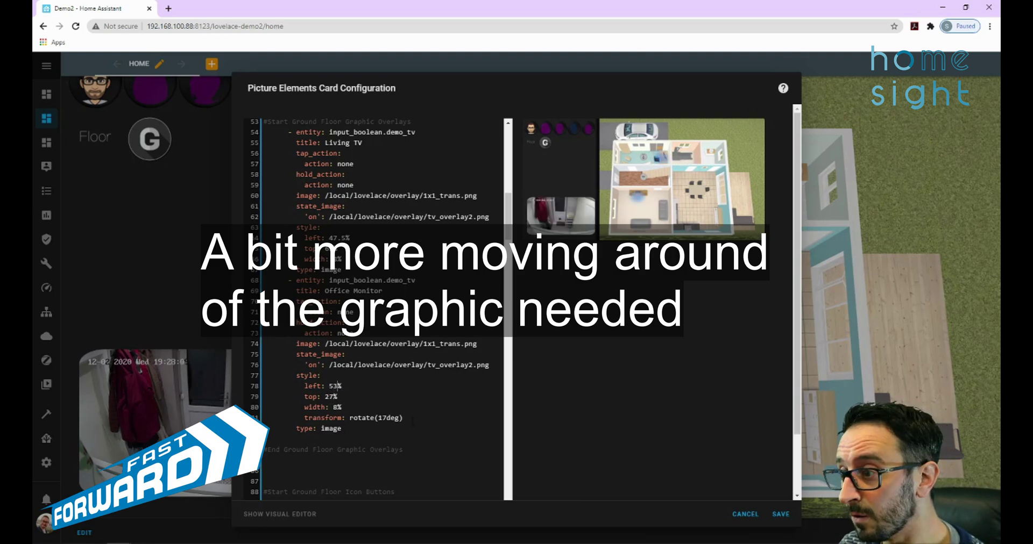
pyautogui.click(781, 514)
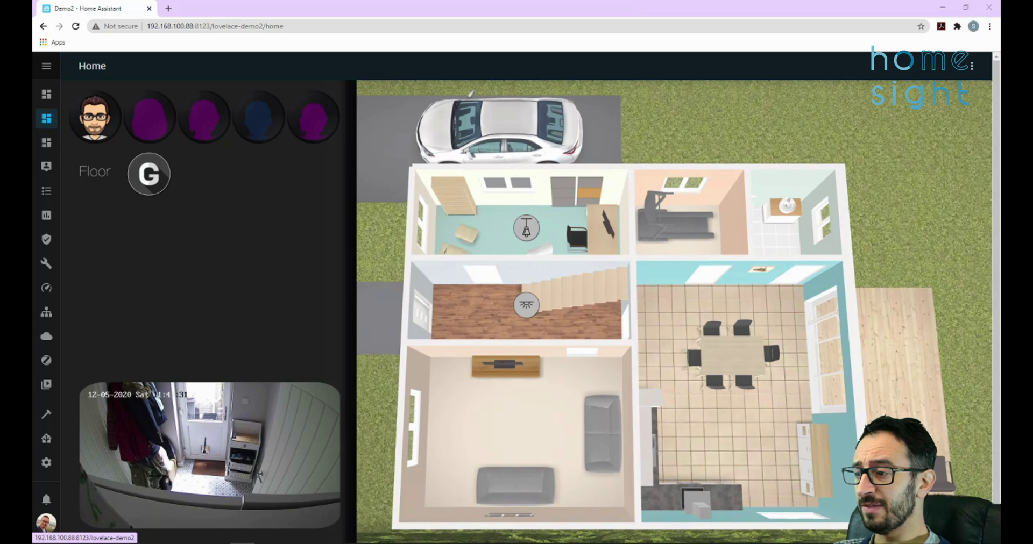
# - Switch to Config.yaml in Notepad++ and review the Left Panel Row 1 - People and Row 2 - Floors sections
pyautogui.moveTo(216, 534)
pyautogui.click(191, 497)
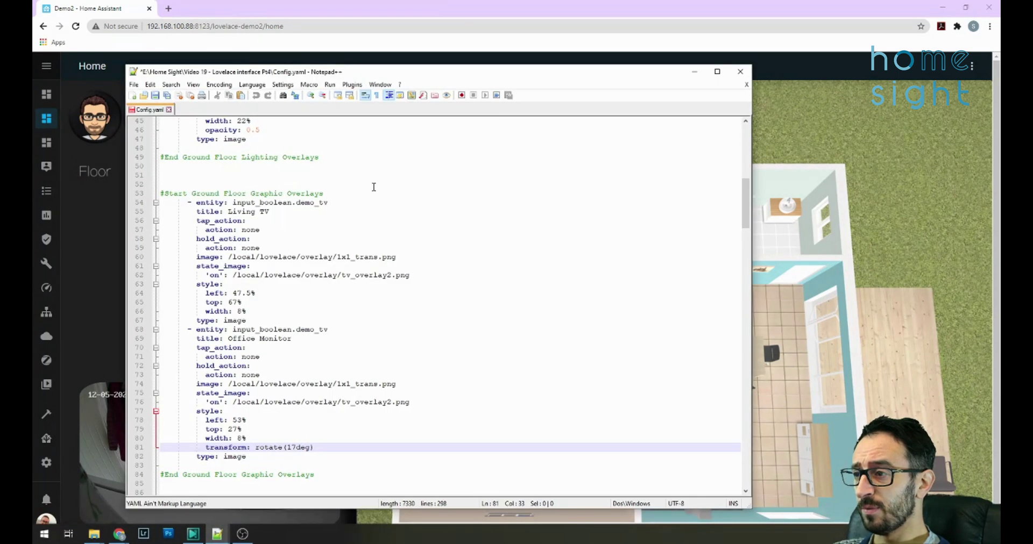
pyautogui.click(377, 302)
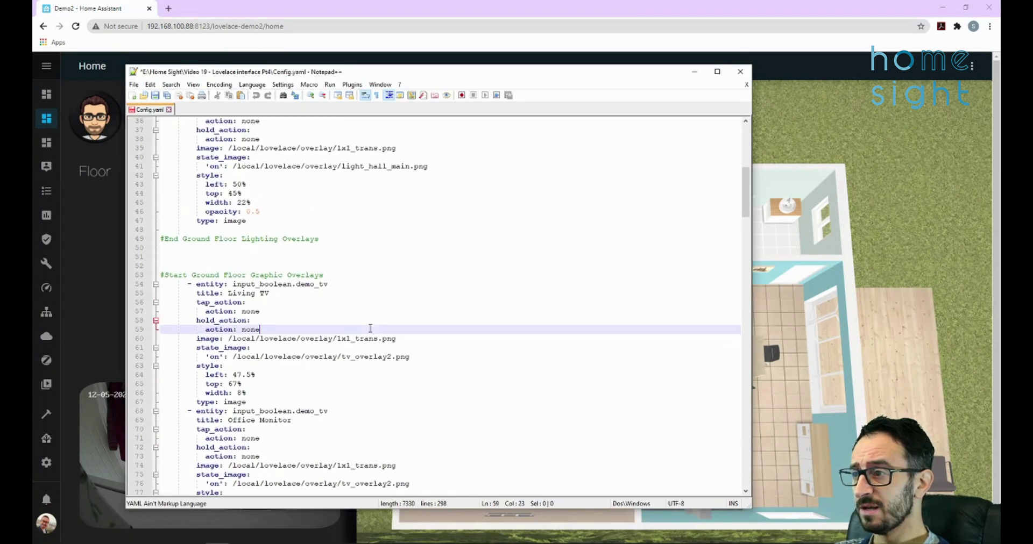
pyautogui.scroll(5, 373, 333)
pyautogui.scroll(-20, 298, 286)
pyautogui.scroll(-20, 331, 304)
pyautogui.click(211, 269)
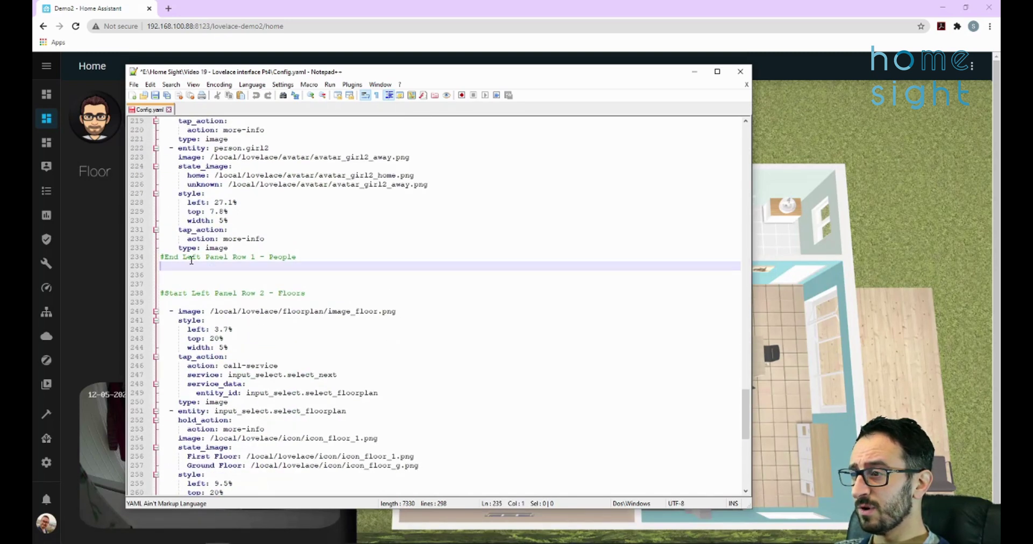
pyautogui.moveTo(309, 256); pyautogui.dragTo(204, 124)
pyautogui.scroll(-1, 207, 322)
pyautogui.click(207, 321)
pyautogui.moveTo(207, 322); pyautogui.dragTo(265, 321)
pyautogui.click(307, 321)
pyautogui.scroll(-9, 307, 323)
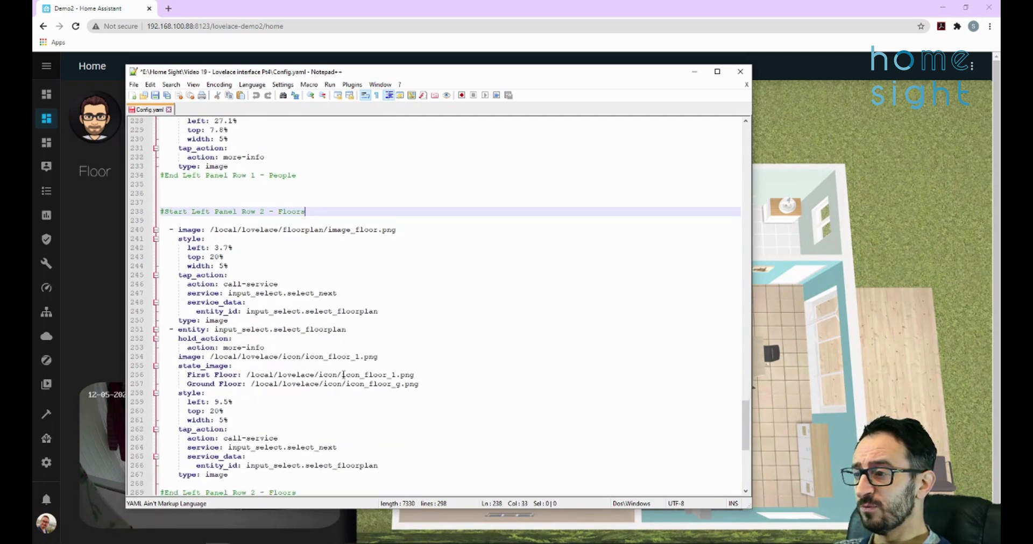
# - Insert the automation, alarm, home occupied, house guests and heating image elements into the Left Panel Row 3 - States section of Config.yaml
pyautogui.click(304, 357)
pyautogui.click(241, 403)
pyautogui.press('Return')
pyautogui.press('Return')
pyautogui.press('Return')
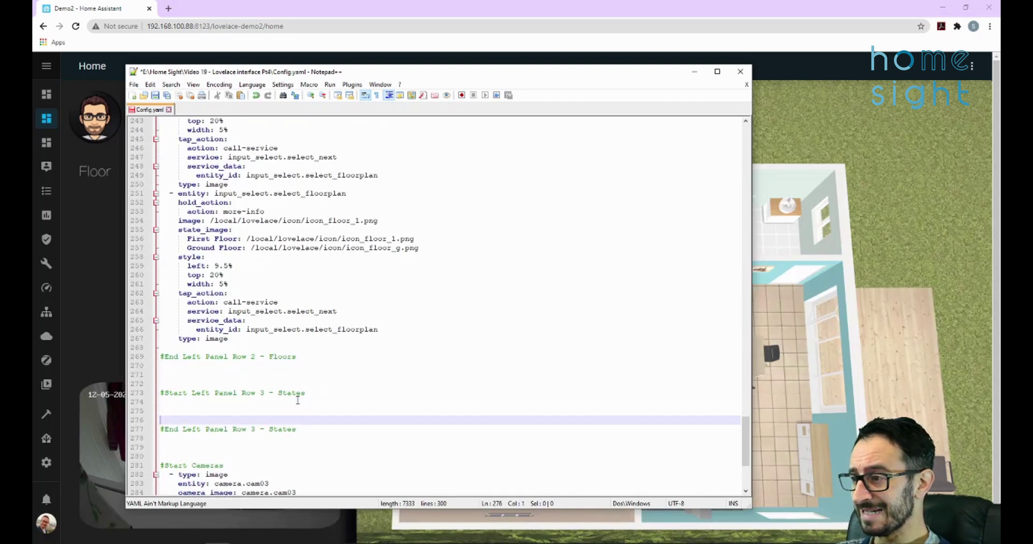
pyautogui.click(221, 417)
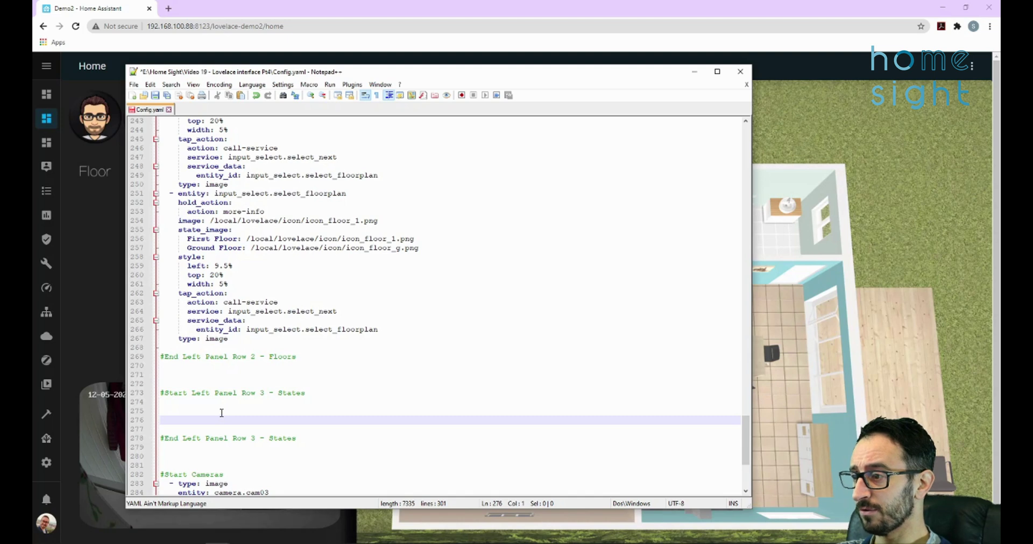
pyautogui.click(221, 413)
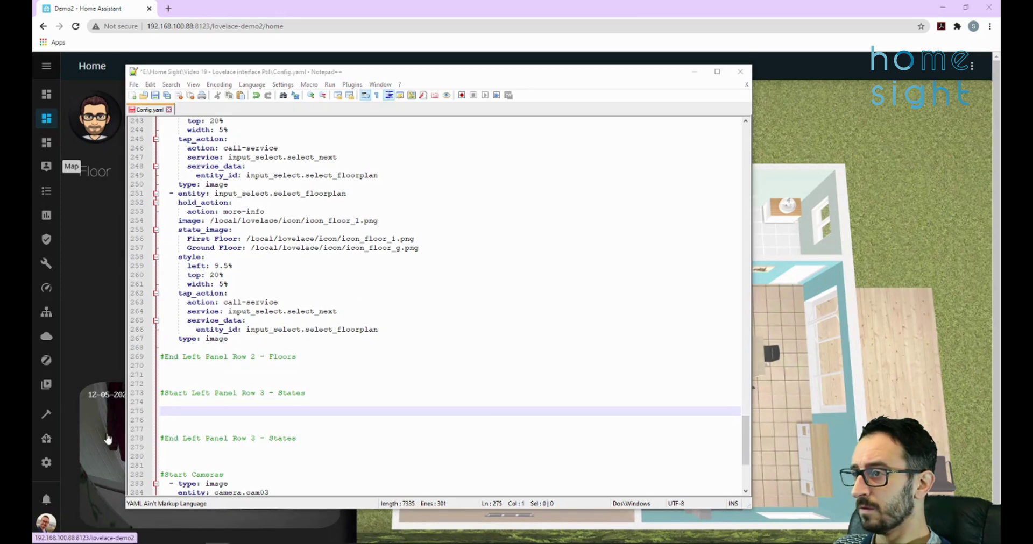
pyautogui.click(215, 383)
pyautogui.click(183, 404)
pyautogui.hotkey('ctrl', 'v')
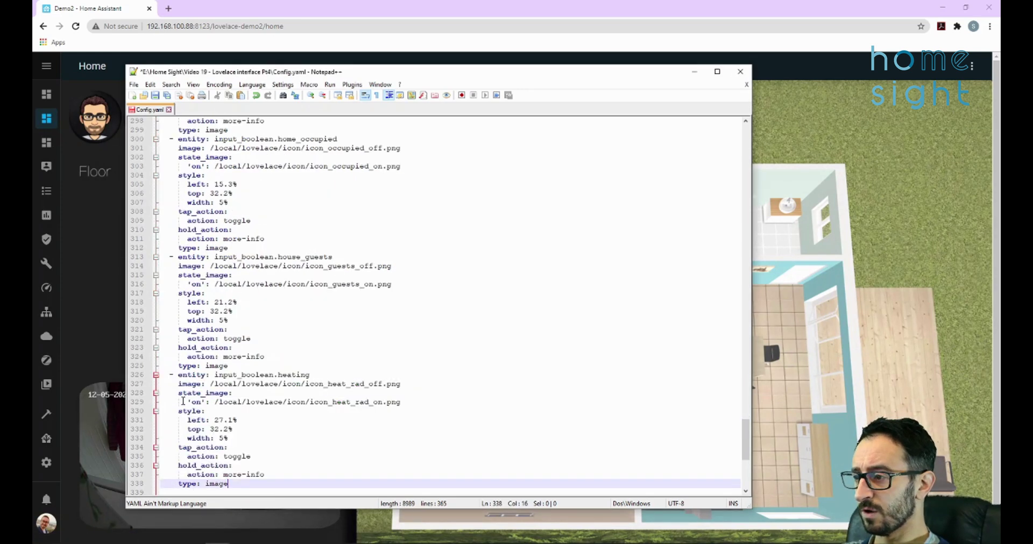
pyautogui.scroll(10, 219, 444)
pyautogui.scroll(4, 219, 444)
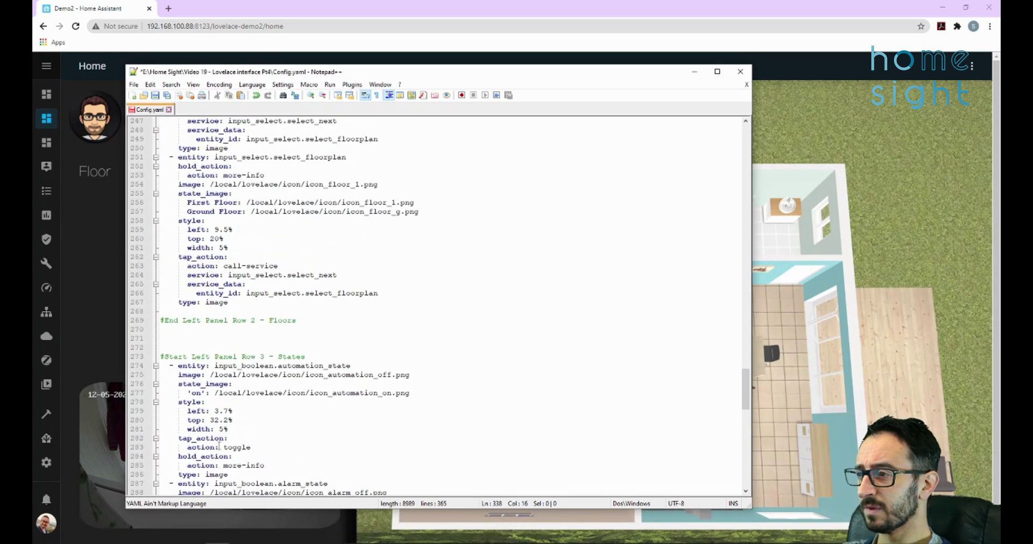
# - Replace the Home Assistant picture elements card configuration with the entire Config.yaml contents, including the state icons, and save it
pyautogui.moveTo(326, 75); pyautogui.dragTo(338, 76)
pyautogui.click(218, 221)
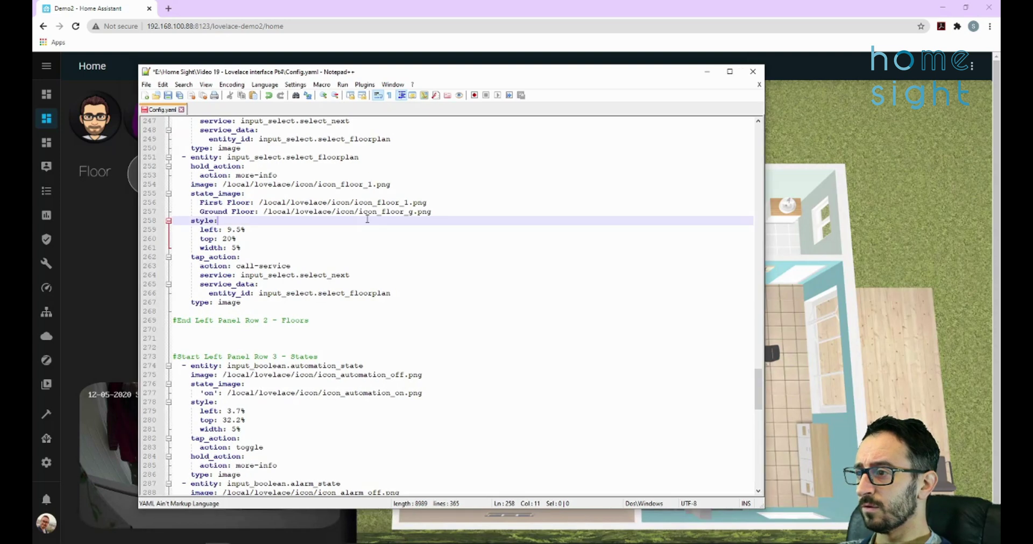
pyautogui.hotkey('ctrl', 'a')
pyautogui.click(323, 16)
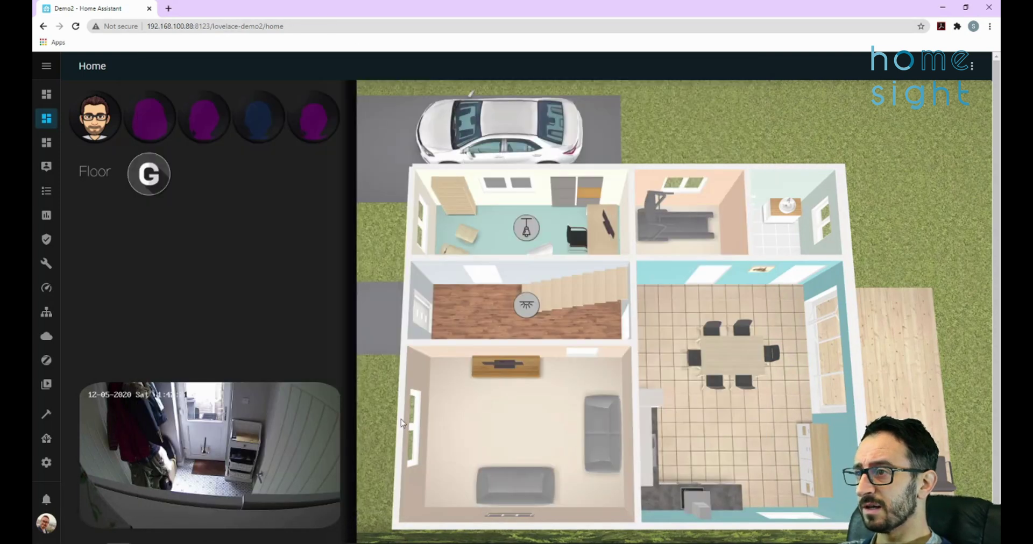
pyautogui.click(972, 66)
pyautogui.click(945, 94)
pyautogui.scroll(-2, 95, 529)
pyautogui.click(84, 529)
pyautogui.click(360, 307)
pyautogui.hotkey('ctrl', 'a')
pyautogui.hotkey('ctrl', 'v')
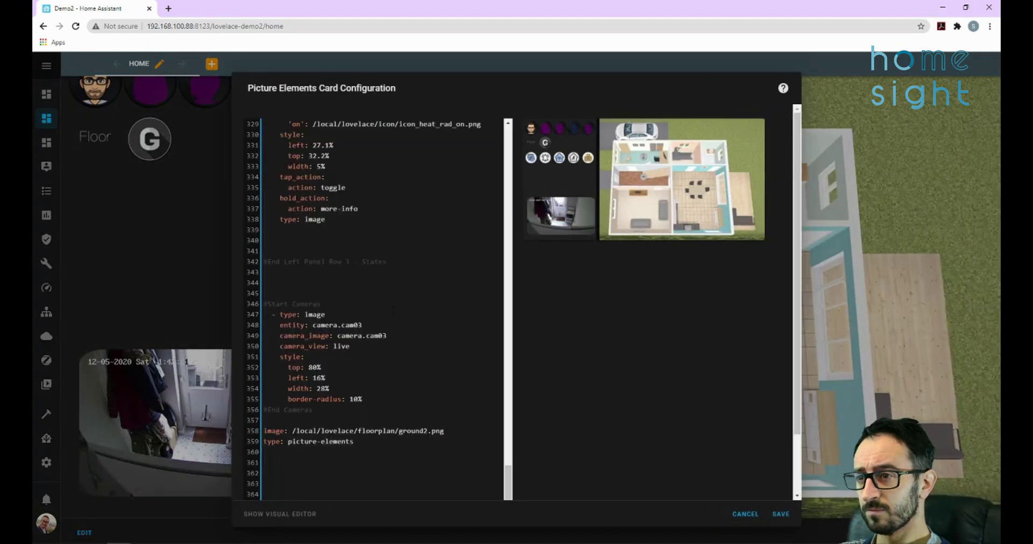
pyautogui.click(781, 514)
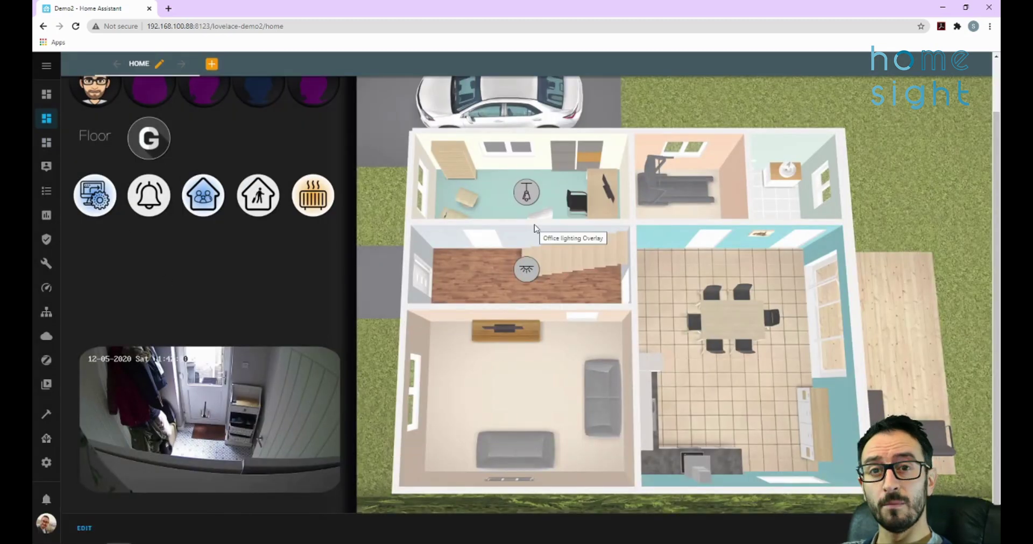
# - Test the office light button and the automation and alarm state icons on the dashboard by toggling them
pyautogui.click(525, 195)
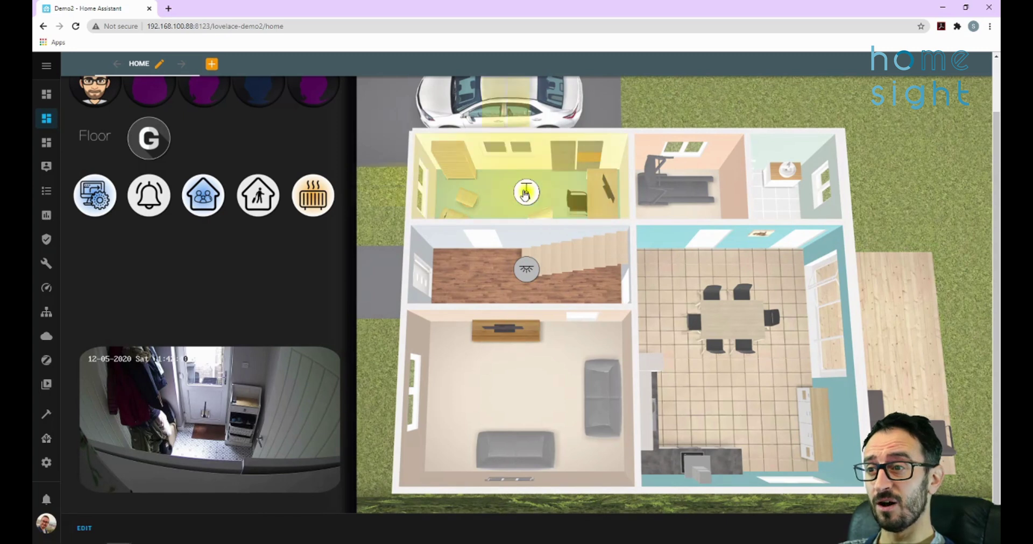
pyautogui.click(526, 196)
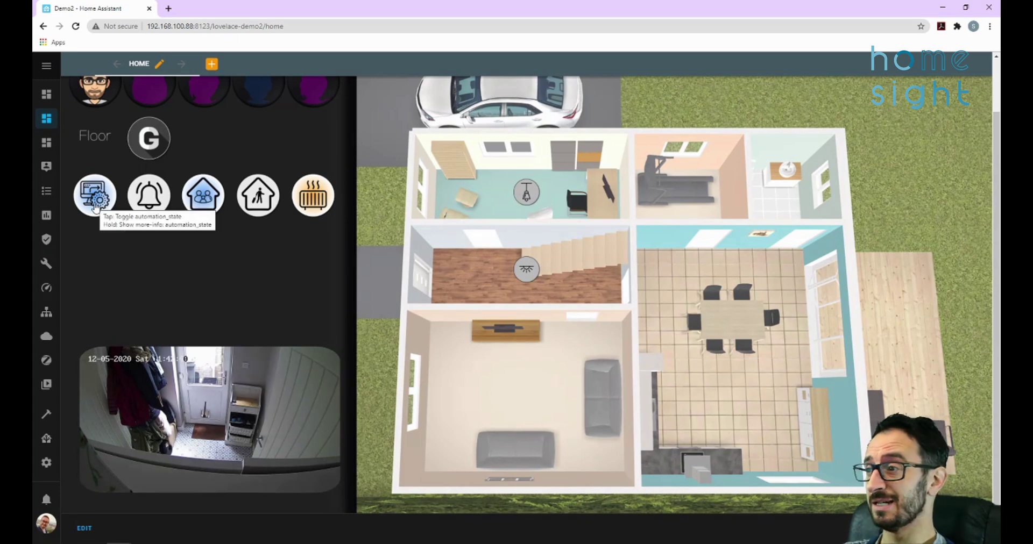
pyautogui.click(96, 203)
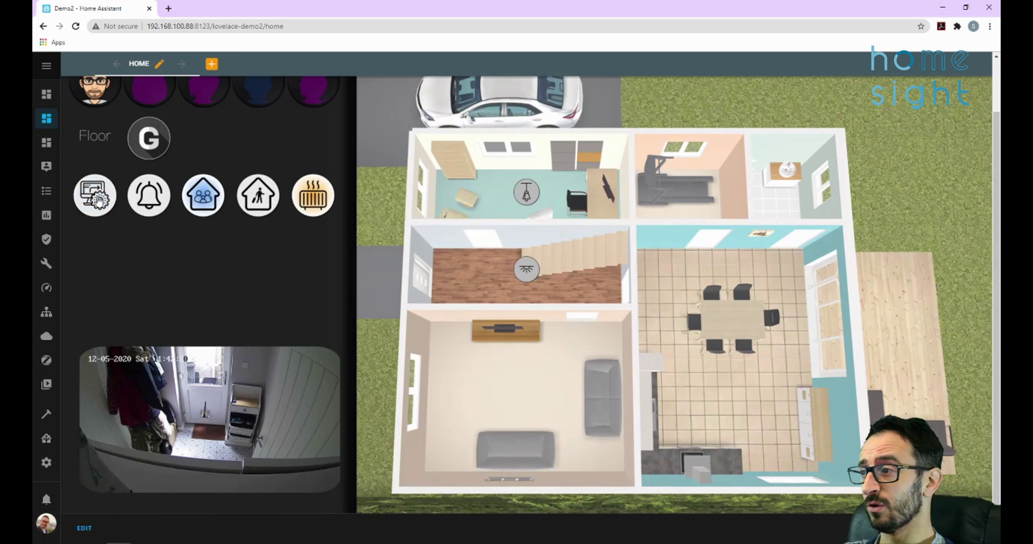
pyautogui.click(99, 201)
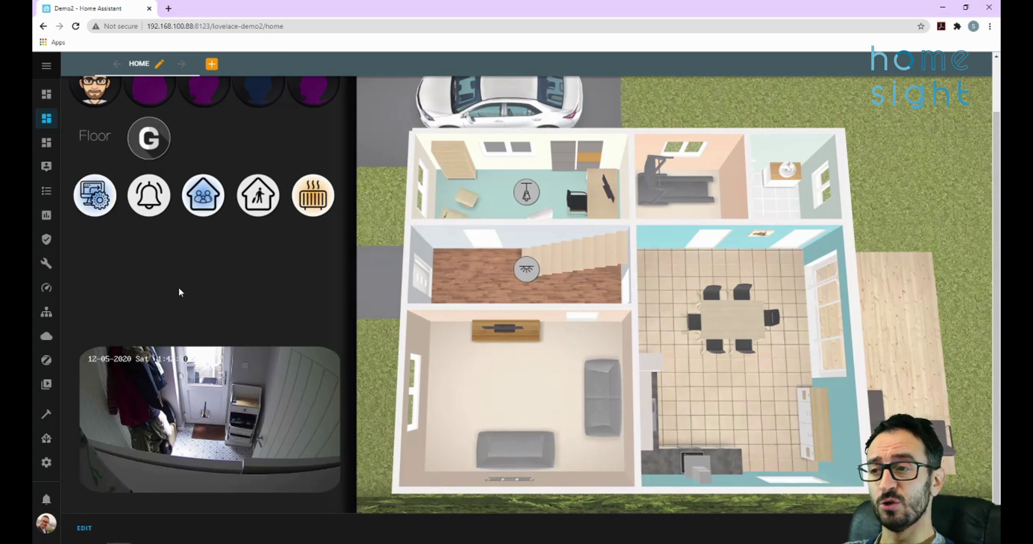
pyautogui.click(99, 200)
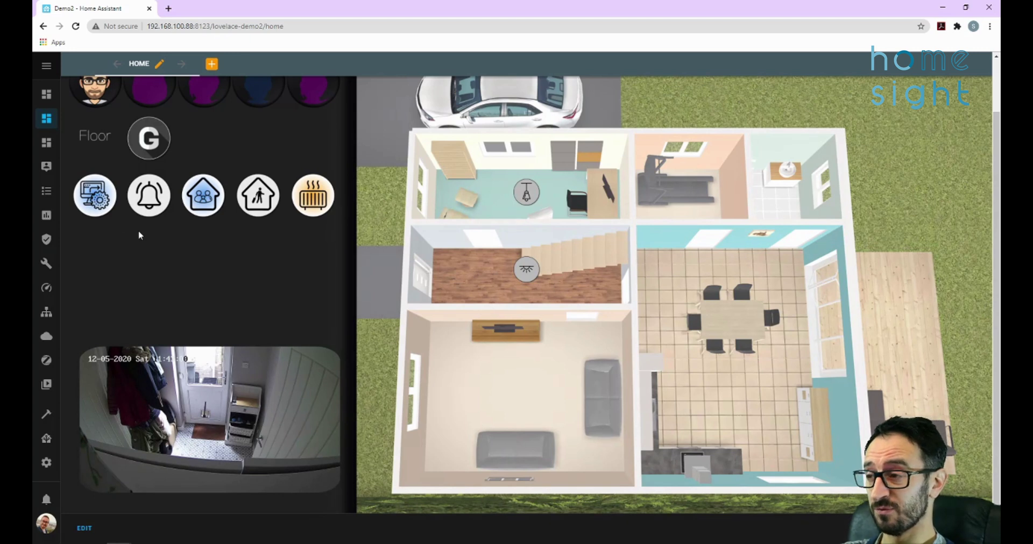
pyautogui.click(151, 204)
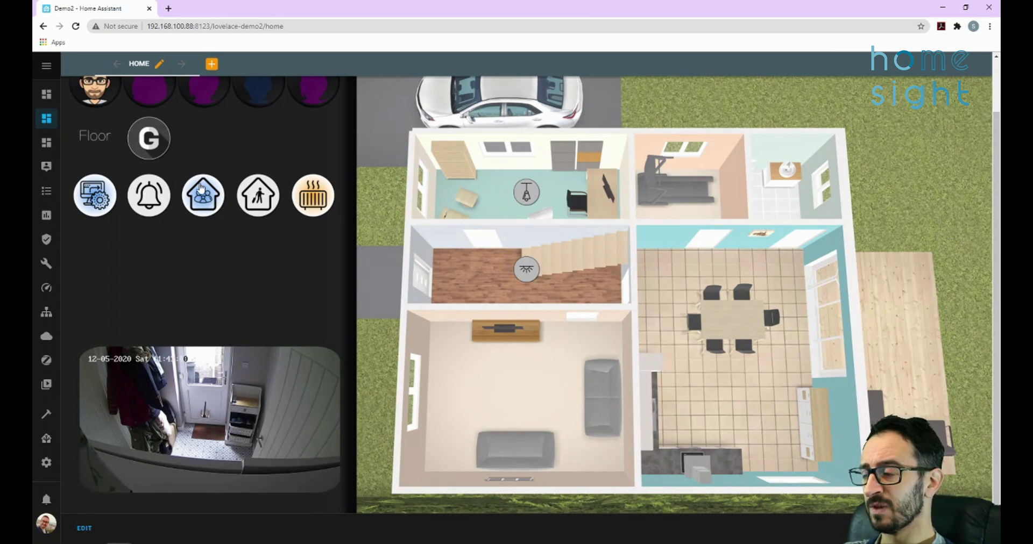
# - Open Home Assistant's Developer Tools in a new browser tab
pyautogui.scroll(2, 213, 211)
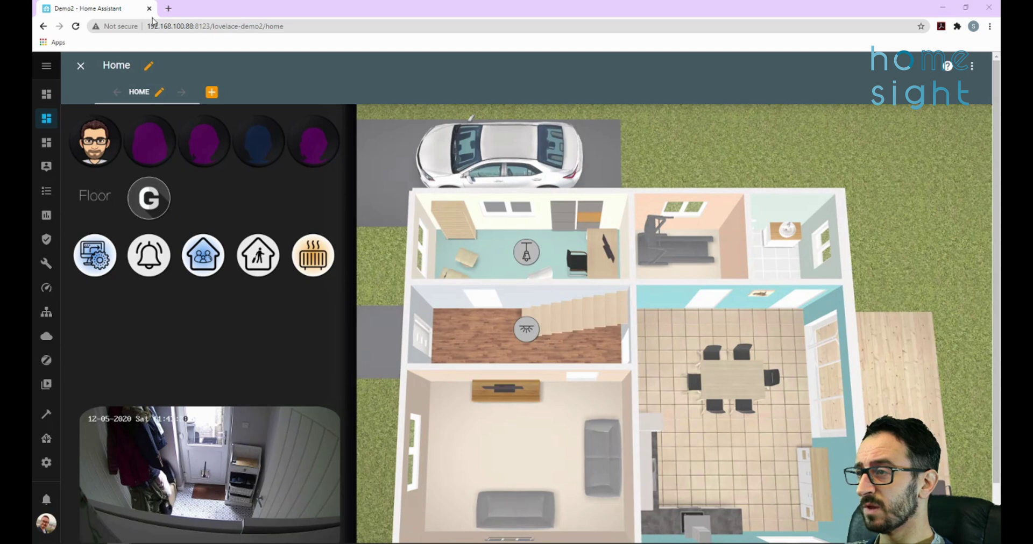
pyautogui.rightClick(54, 411)
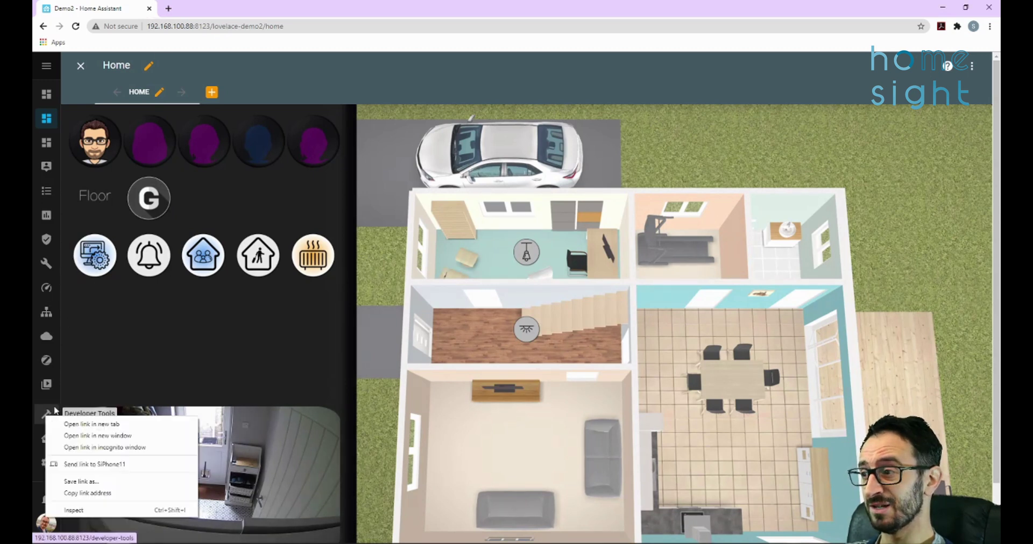
pyautogui.click(86, 422)
pyautogui.click(235, 5)
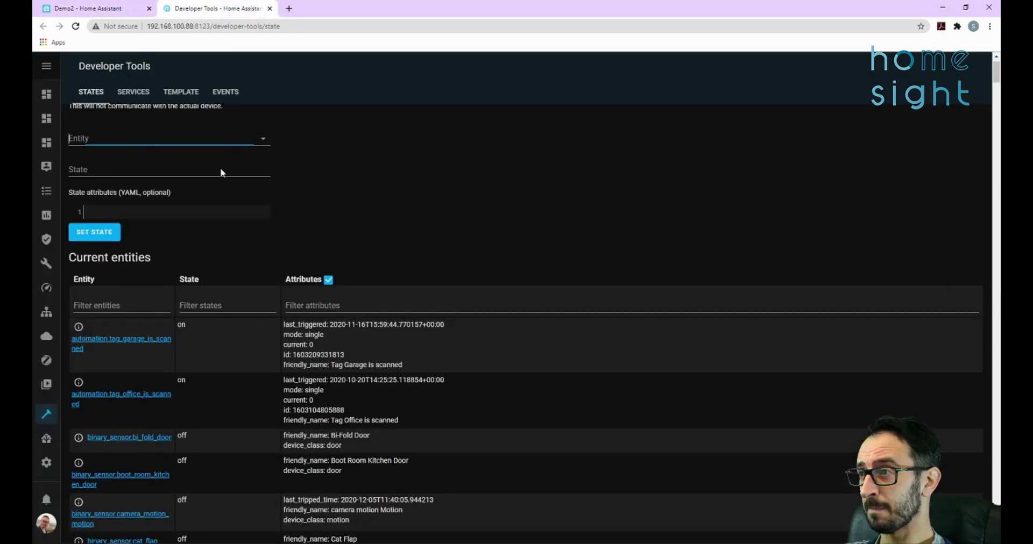
# - Set the state of the resident's person entity to "away" and return to the Demo2 dashboard
pyautogui.click(156, 139)
pyautogui.write('simon')
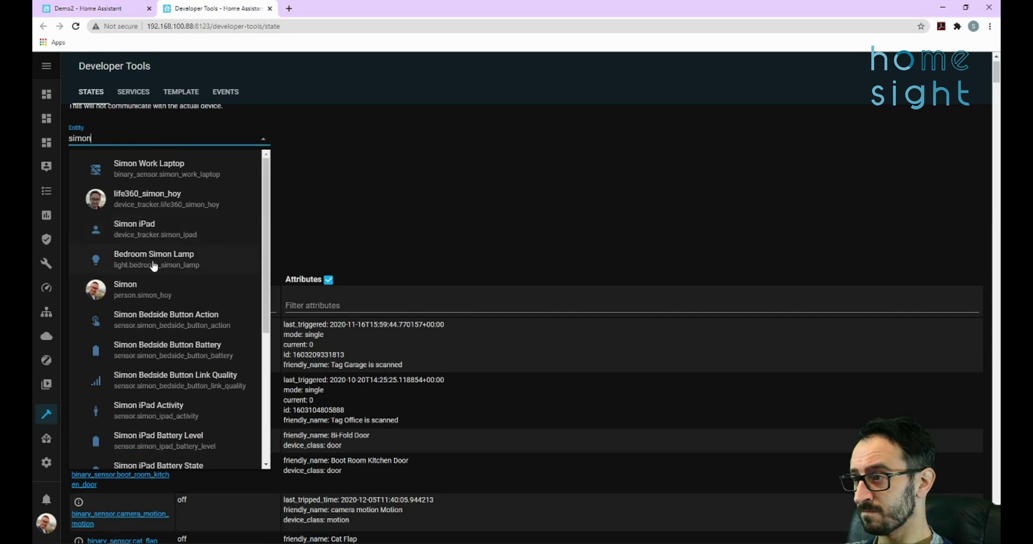
pyautogui.click(145, 295)
pyautogui.moveTo(147, 170); pyautogui.dragTo(59, 168)
pyautogui.write('away')
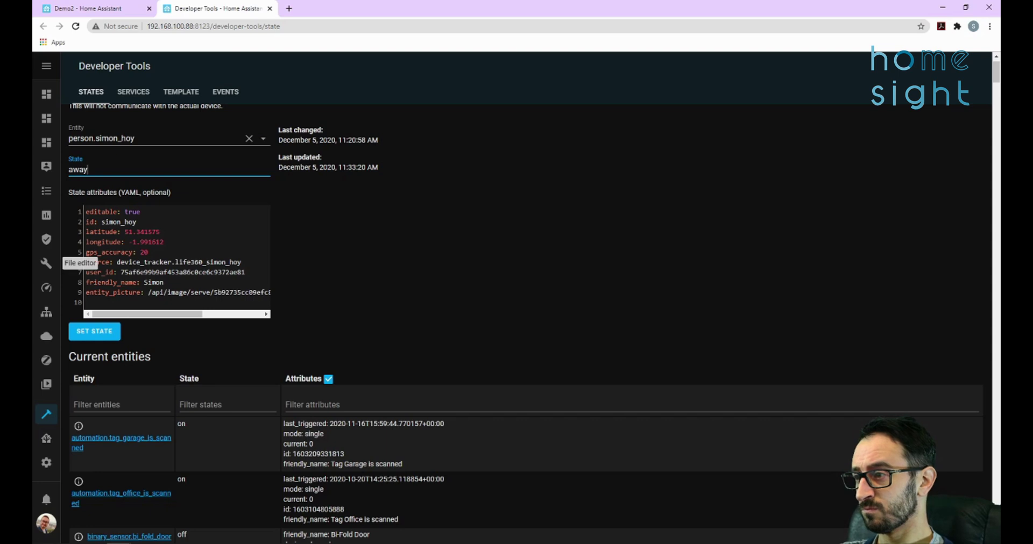
pyautogui.click(94, 331)
pyautogui.click(86, 8)
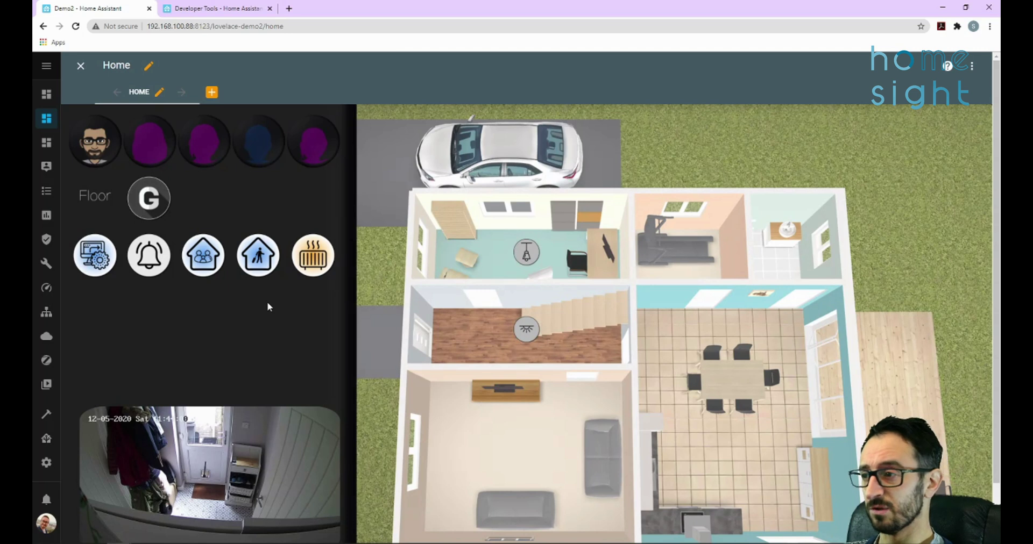
# - Test the Home Occupied, House Guests and heating icons on the dashboard by toggling each one off and on
pyautogui.click(207, 268)
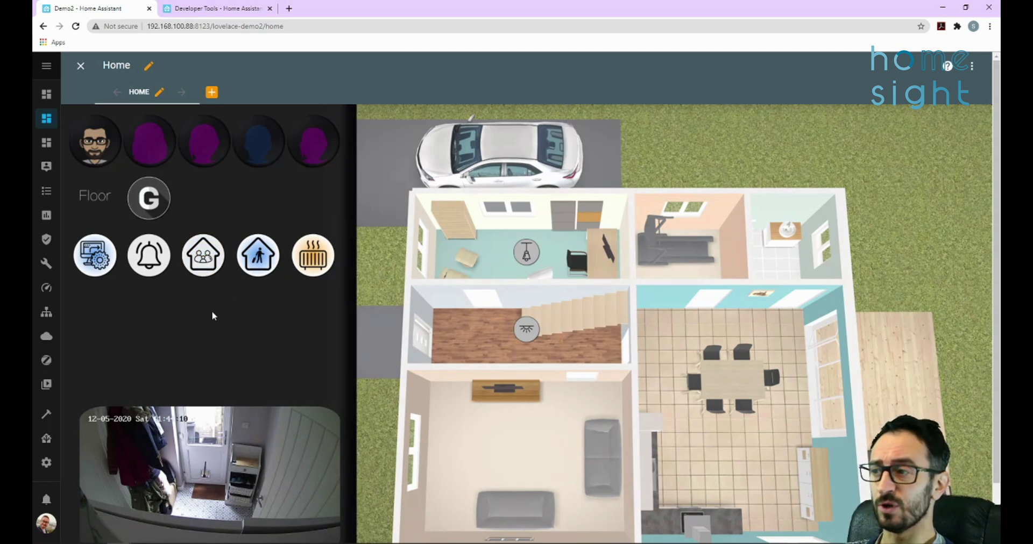
pyautogui.click(251, 269)
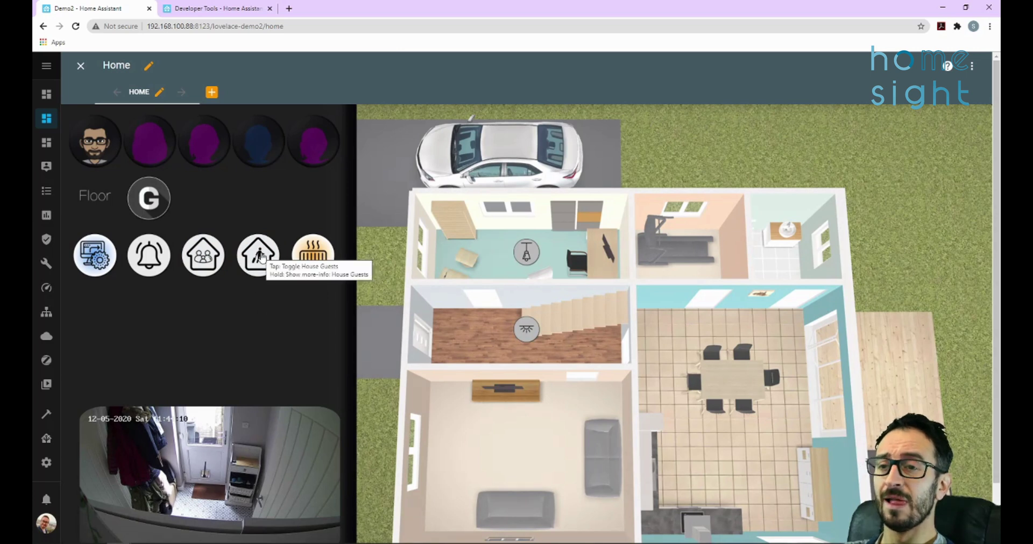
pyautogui.click(263, 261)
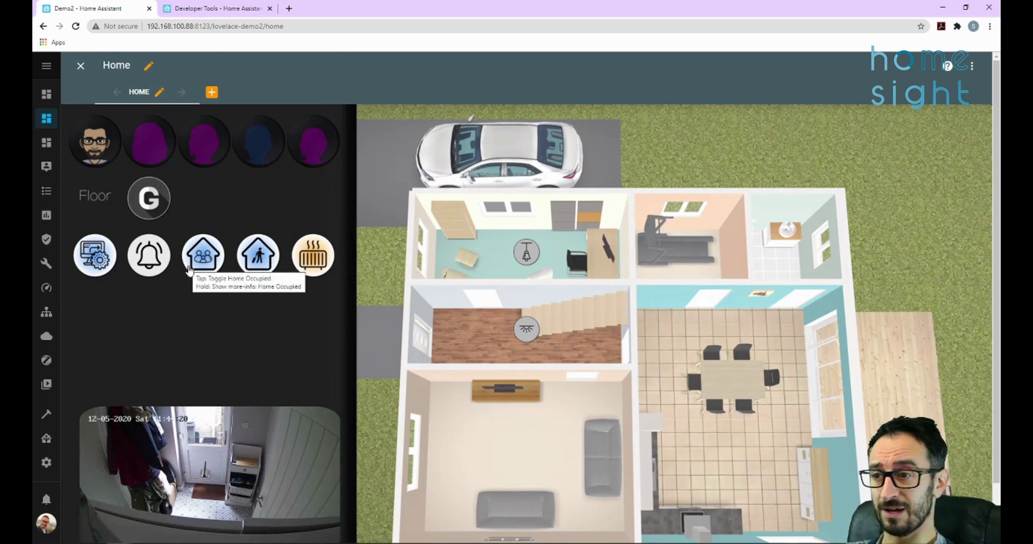
pyautogui.click(317, 261)
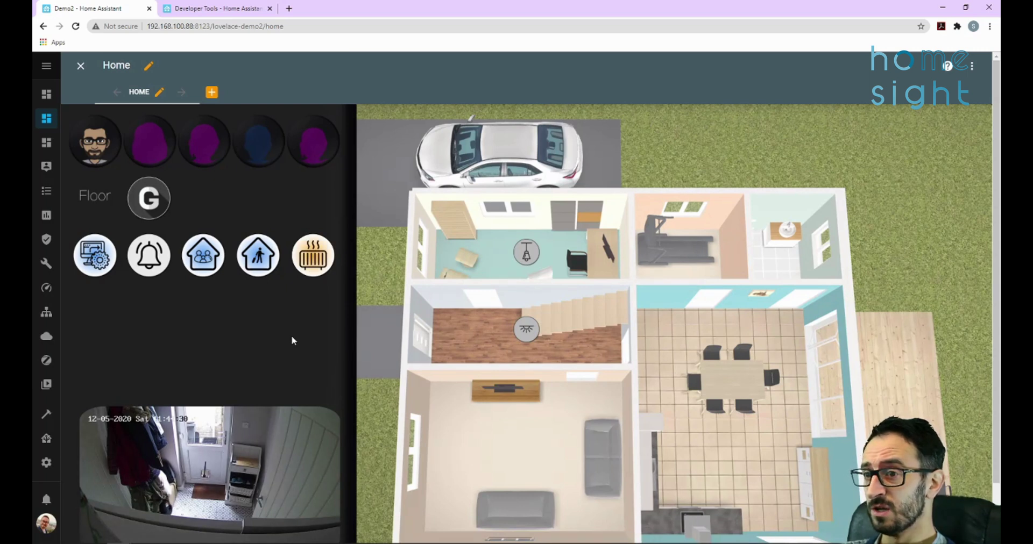
pyautogui.scroll(-1, 280, 341)
pyautogui.scroll(1, 277, 343)
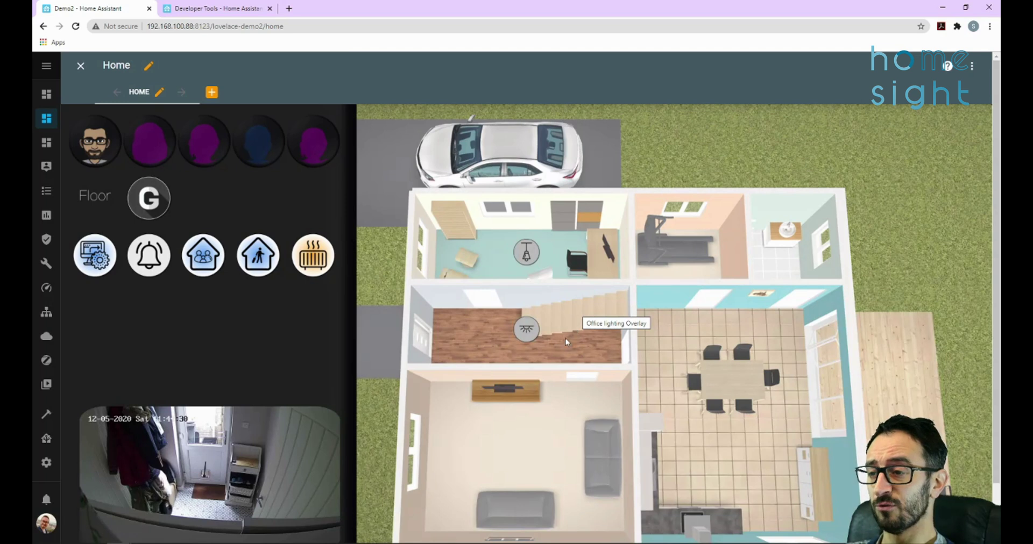
# - Test the office and hall light buttons and their lighting overlays by toggling both on and off
pyautogui.click(532, 264)
pyautogui.click(530, 323)
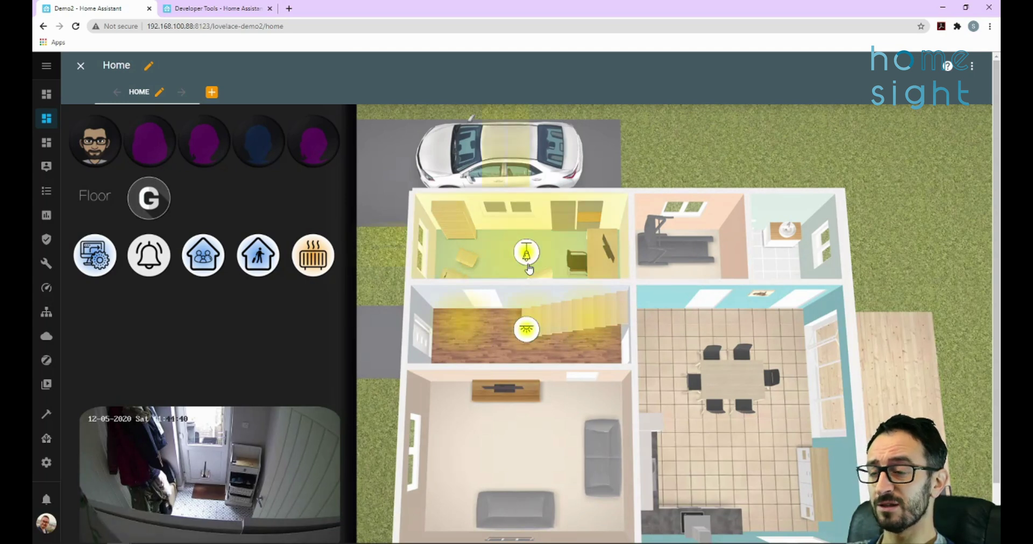
pyautogui.click(526, 254)
pyautogui.click(526, 330)
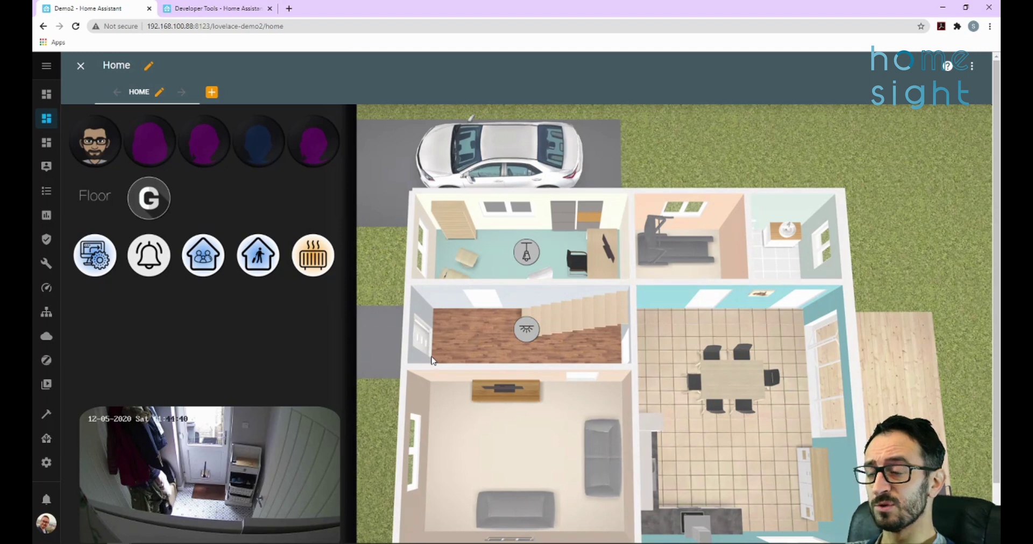
# - Replace the picture elements card's code with the full contents of Config.yaml from Notepad++ and save the card
pyautogui.hotkey('alt', 'Tab')
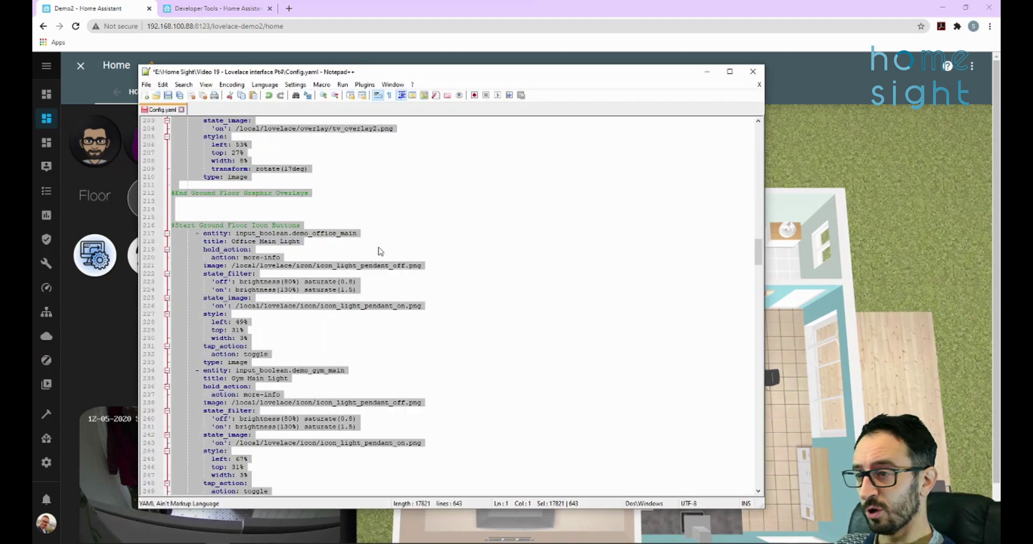
pyautogui.hotkey('alt', 'Tab')
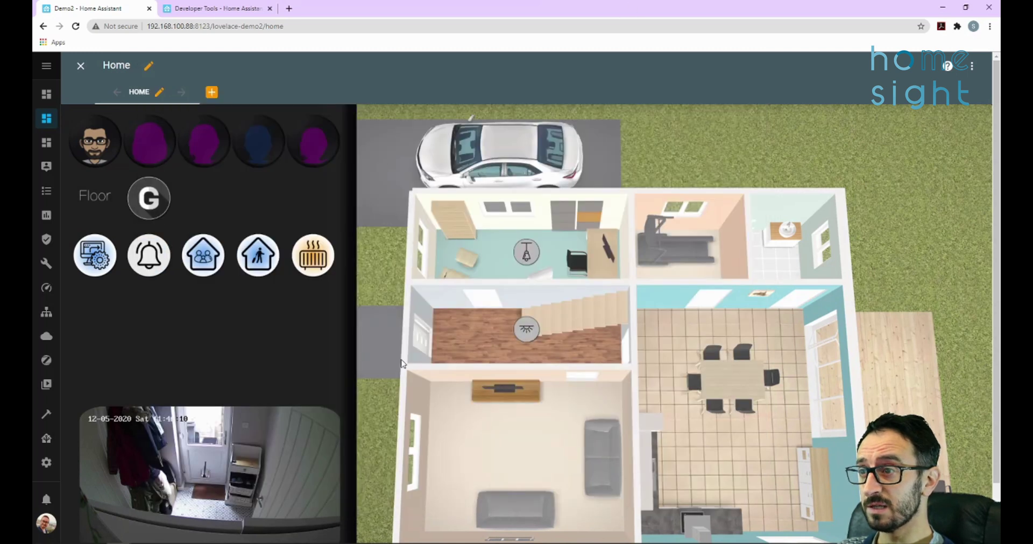
pyautogui.scroll(-1, 234, 491)
pyautogui.click(85, 533)
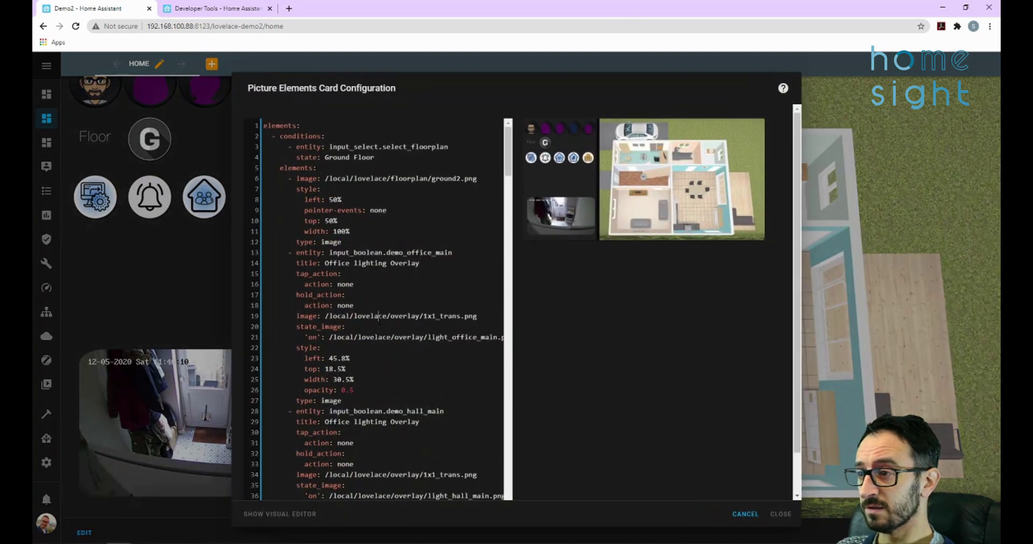
pyautogui.hotkey('ctrl', 'v')
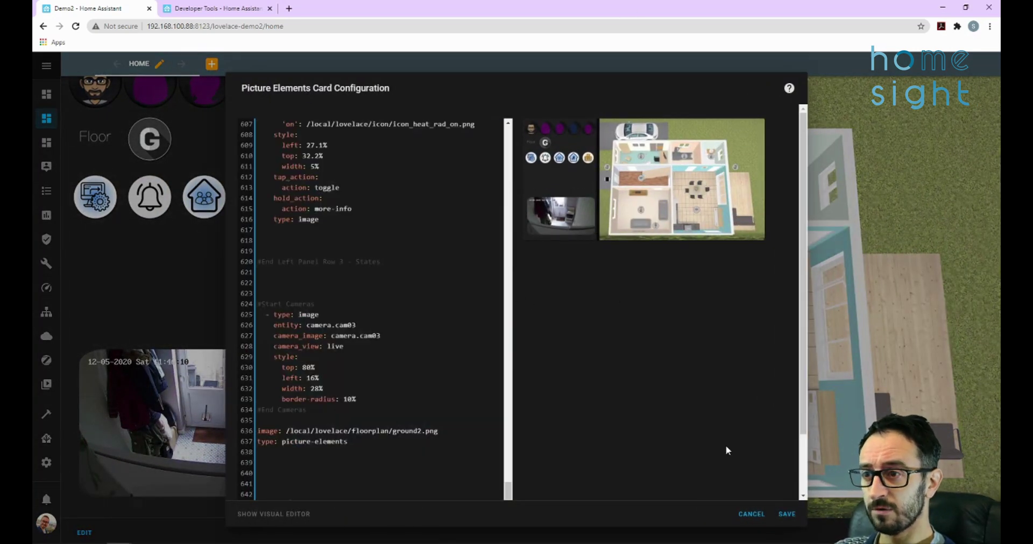
pyautogui.click(786, 515)
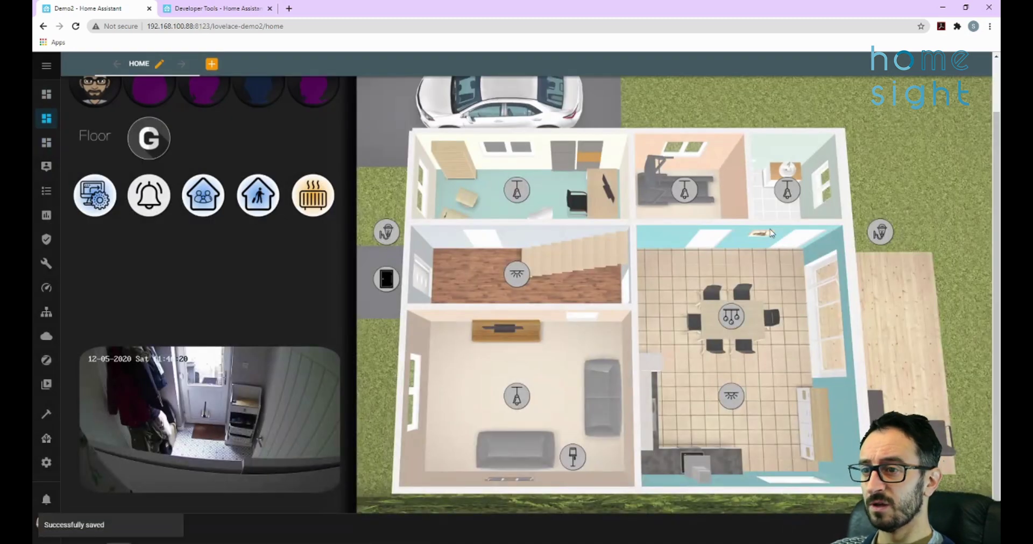
# - Switch on the outdoor, kitchen, bathroom, gym, hall and living room lights on the floor plan to test their overlays
pyautogui.click(386, 232)
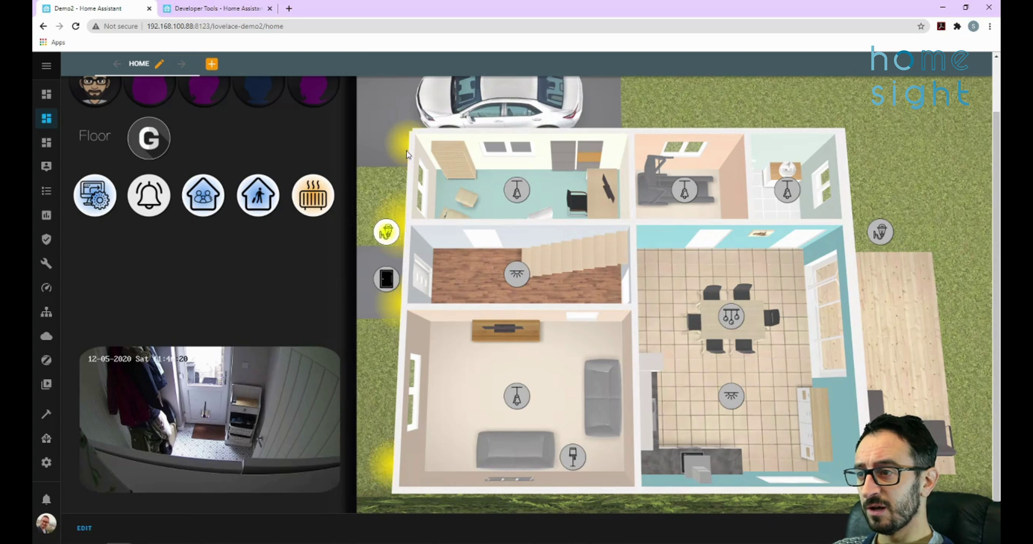
pyautogui.click(880, 232)
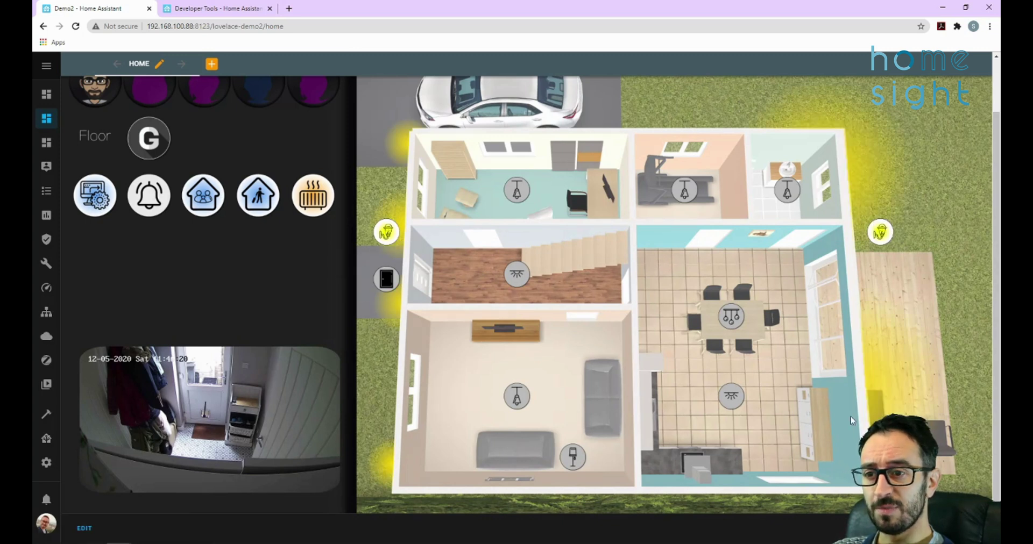
pyautogui.click(731, 317)
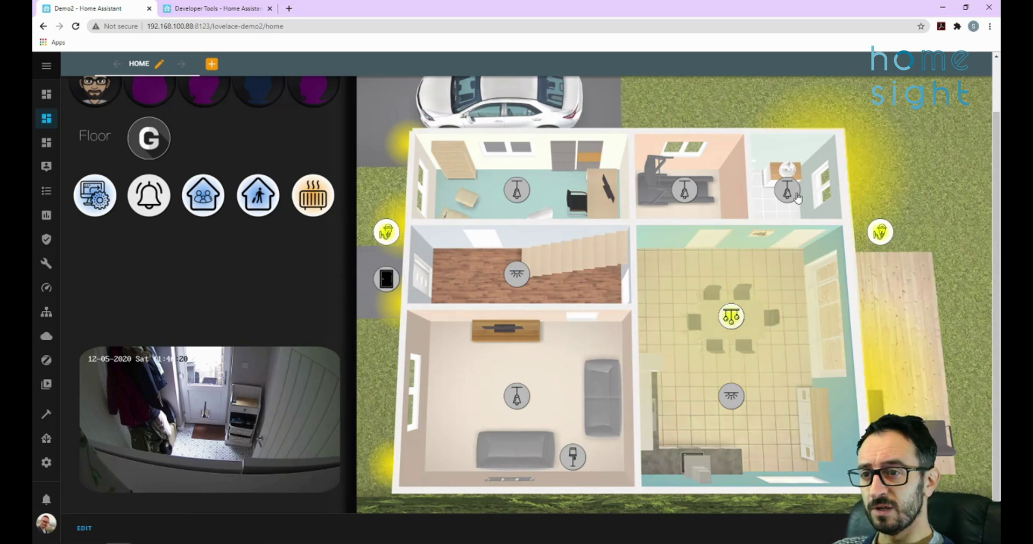
pyautogui.click(791, 194)
pyautogui.click(685, 193)
pyautogui.click(518, 274)
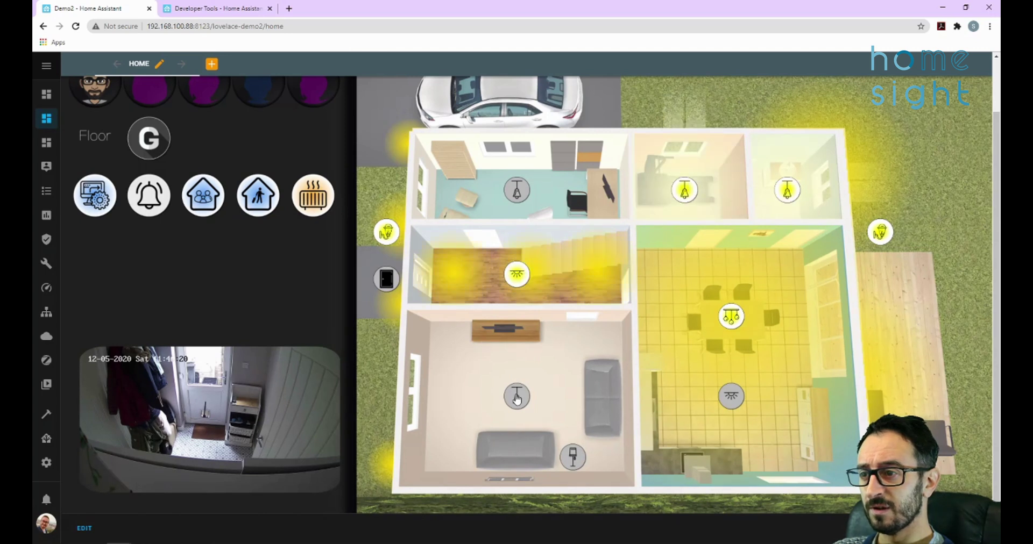
pyautogui.click(516, 398)
pyautogui.click(573, 457)
pyautogui.click(730, 399)
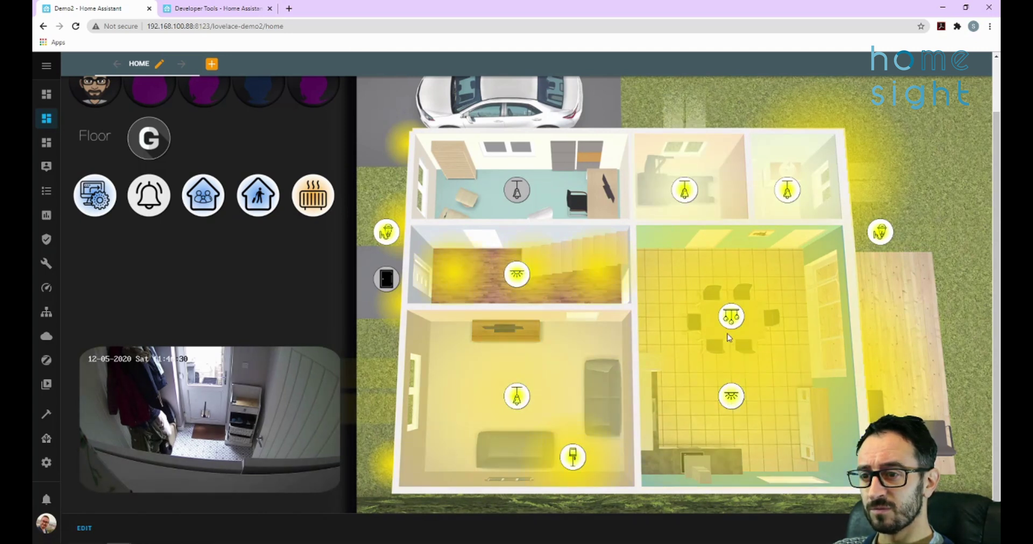
# - Switch off all the lit indoor and outdoor lights on the floor plan and exit the dashboard's edit mode
pyautogui.click(732, 317)
pyautogui.click(517, 397)
pyautogui.click(573, 458)
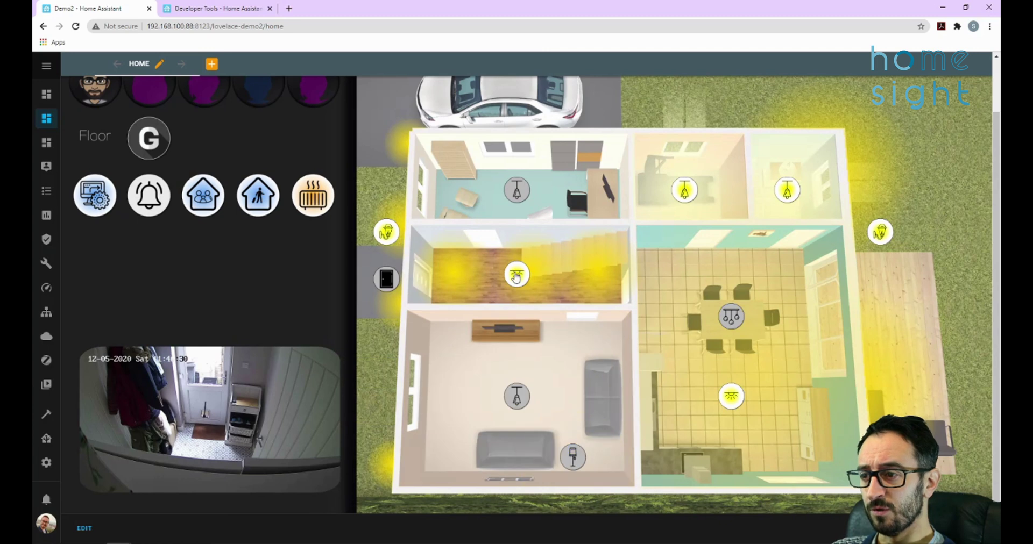
pyautogui.click(517, 275)
pyautogui.click(731, 397)
pyautogui.click(685, 190)
pyautogui.click(787, 190)
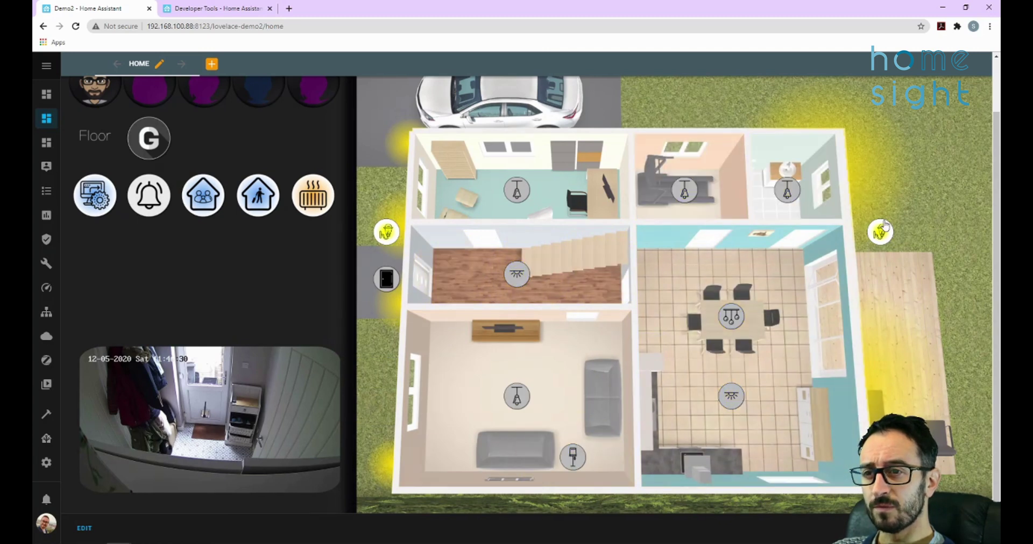
pyautogui.click(882, 232)
pyautogui.click(387, 232)
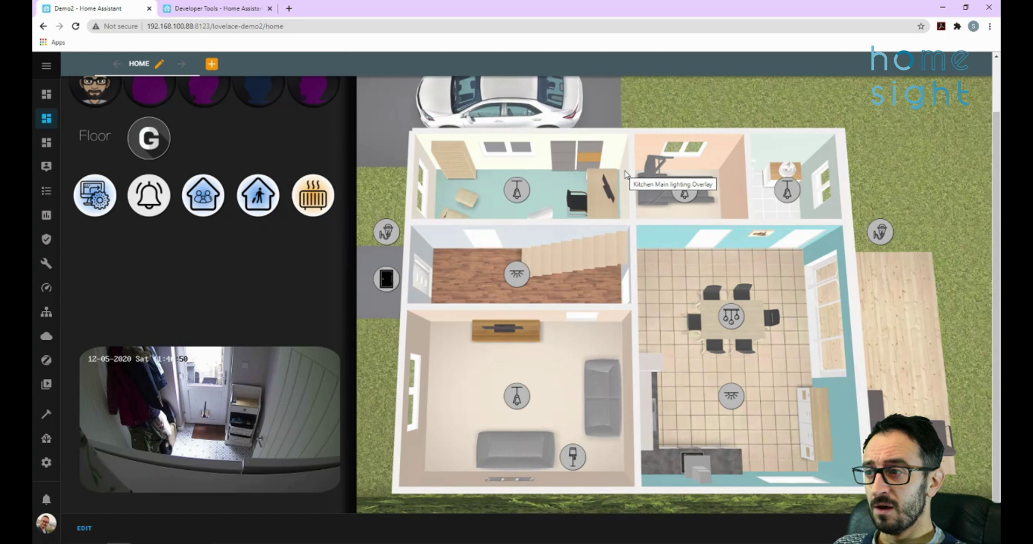
pyautogui.scroll(1, 702, 359)
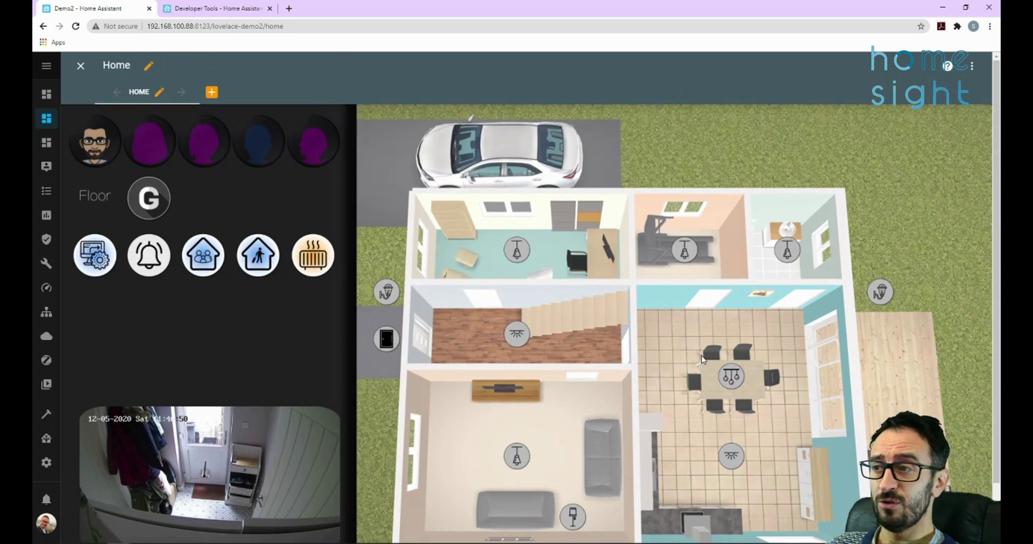
pyautogui.click(81, 66)
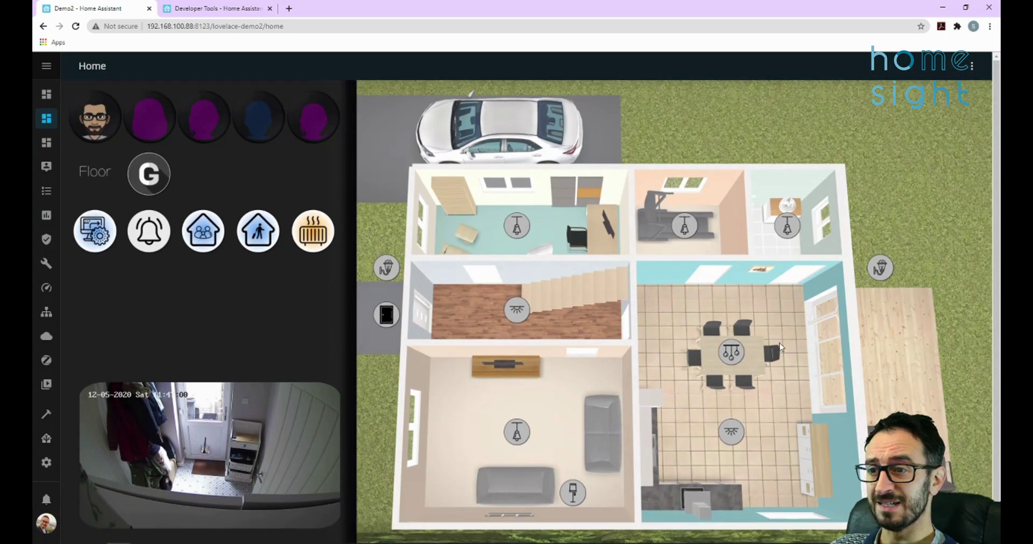